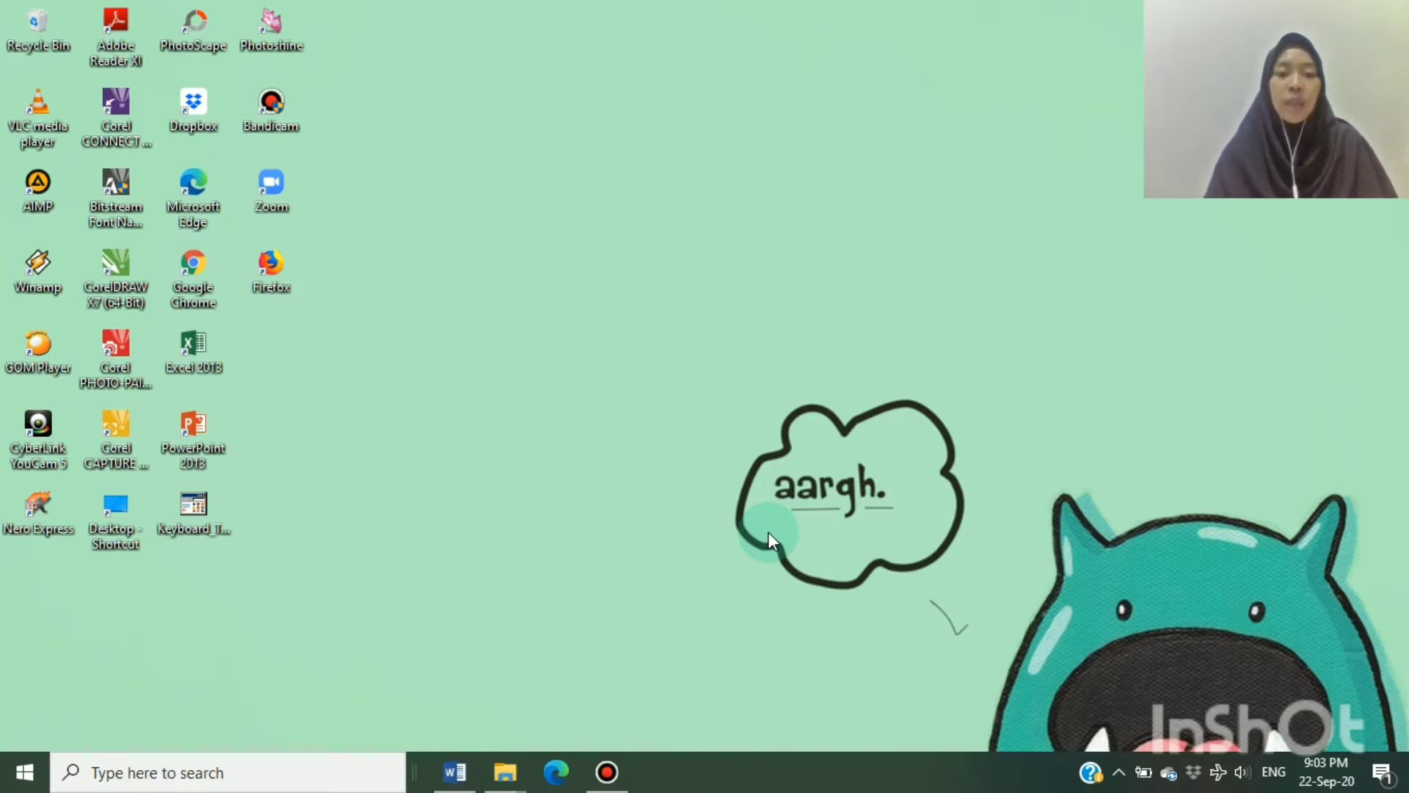
Switch to the My Summer Vacation document in Word and select all of its text
left_click(456, 778)
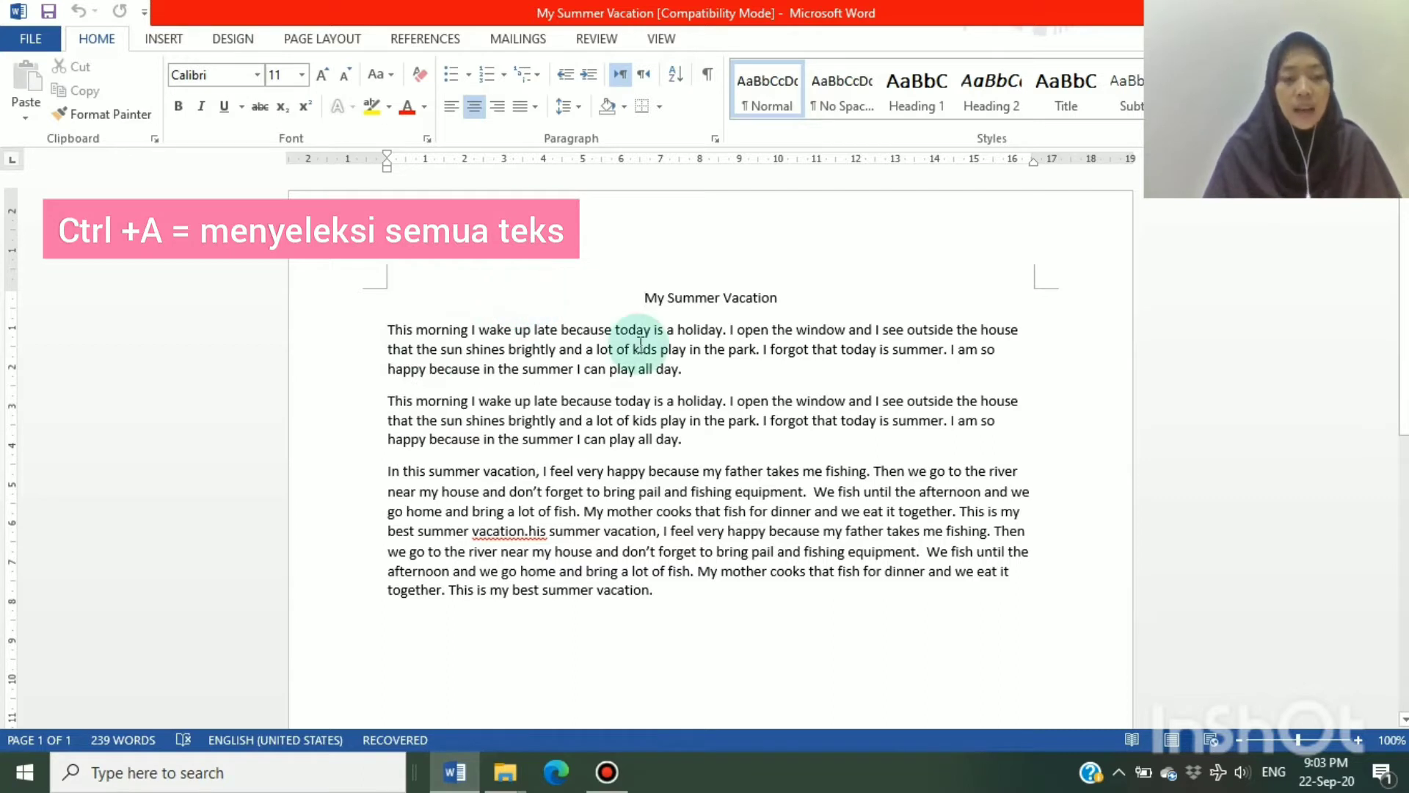
key("ctrl+a")
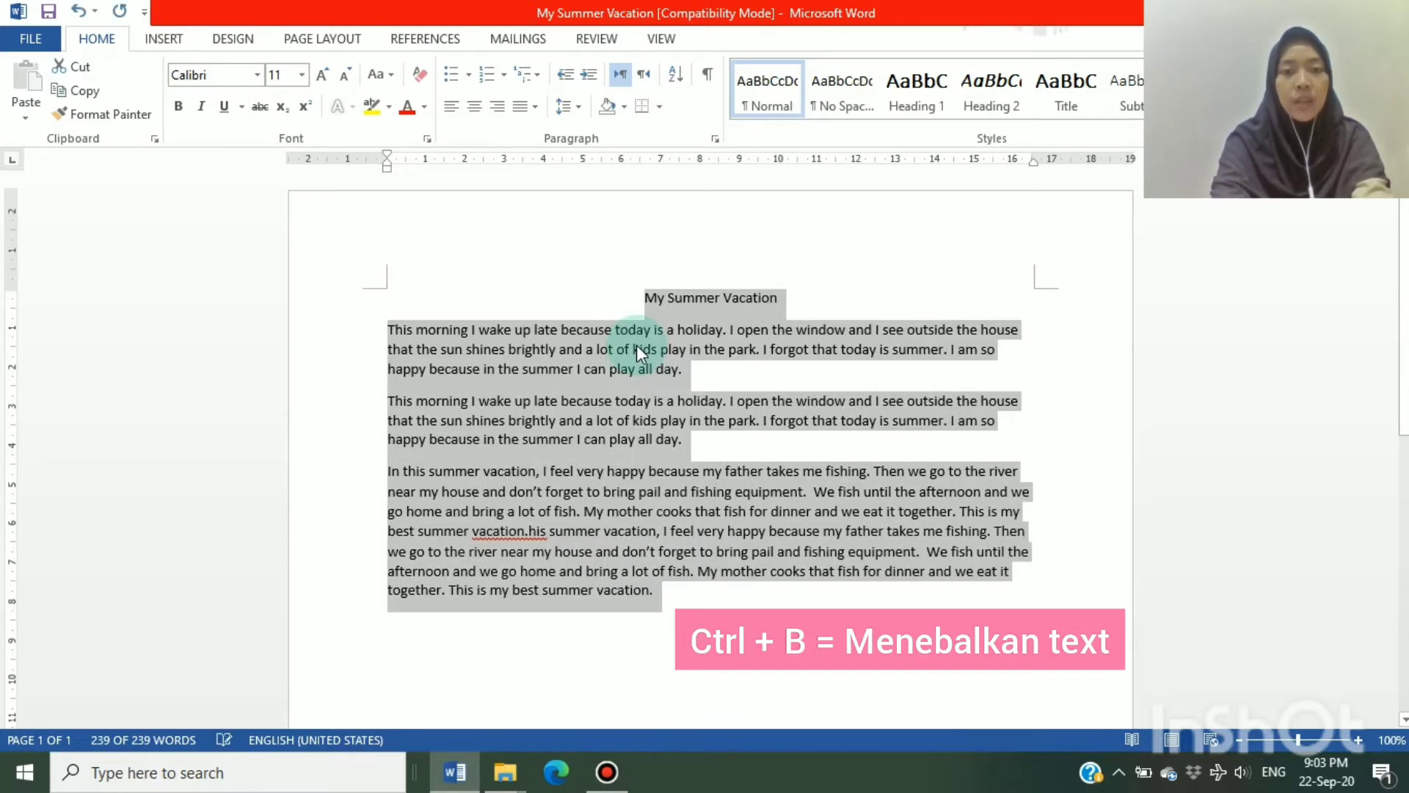
Make the selected text bold and undo the bold formatting
key("ctrl+b")
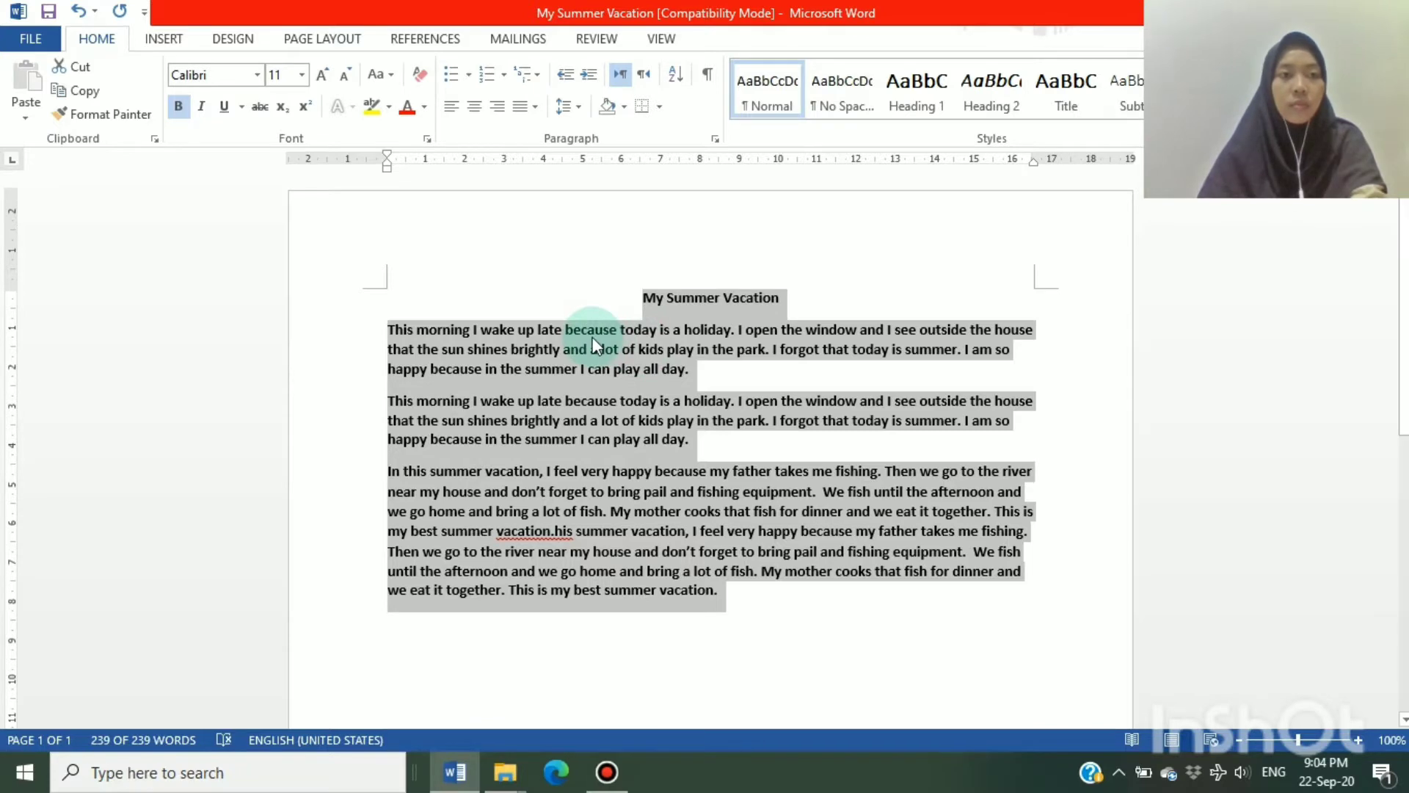
left_click(76, 12)
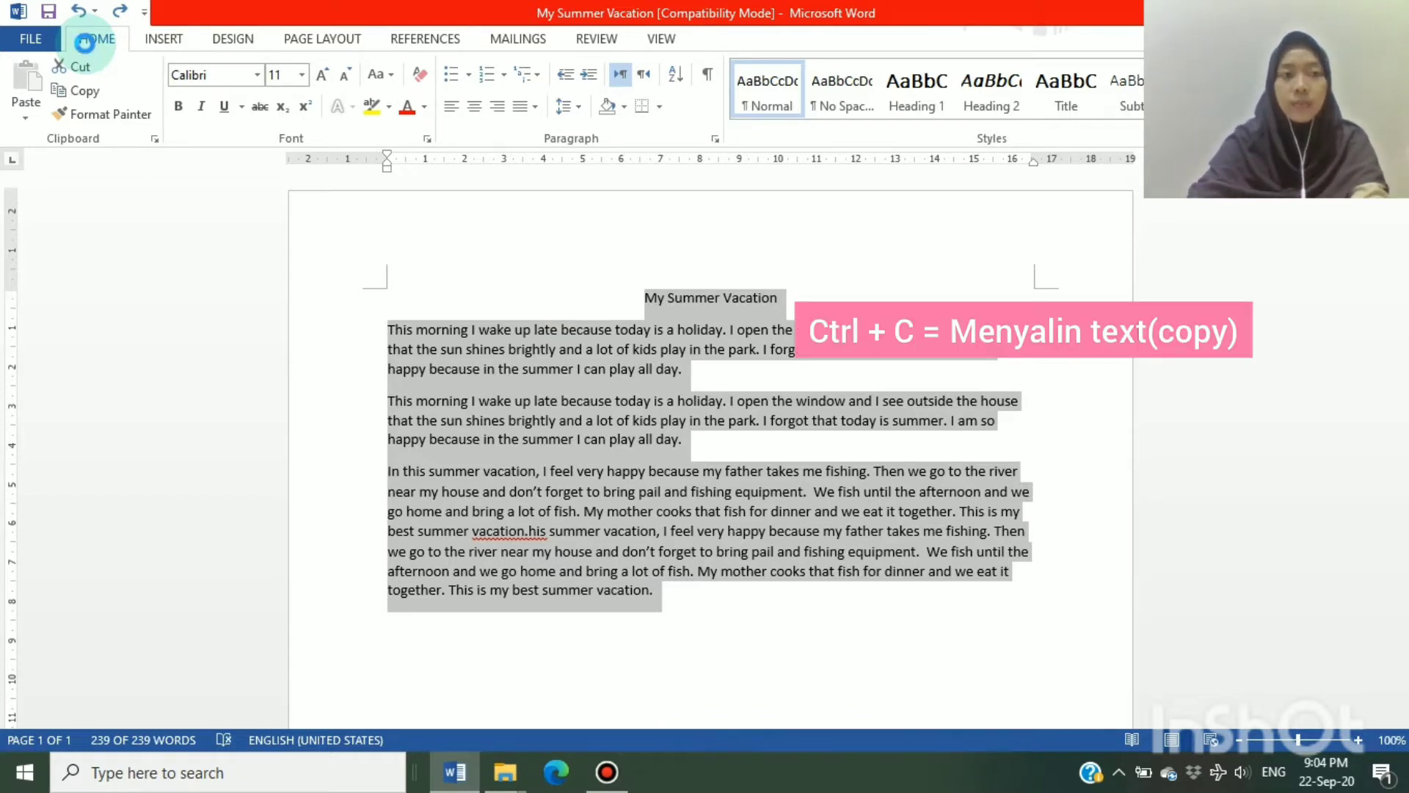
Copy the whole text, paste it on the empty line below the last paragraph, and undo the paste
key("ctrl+c")
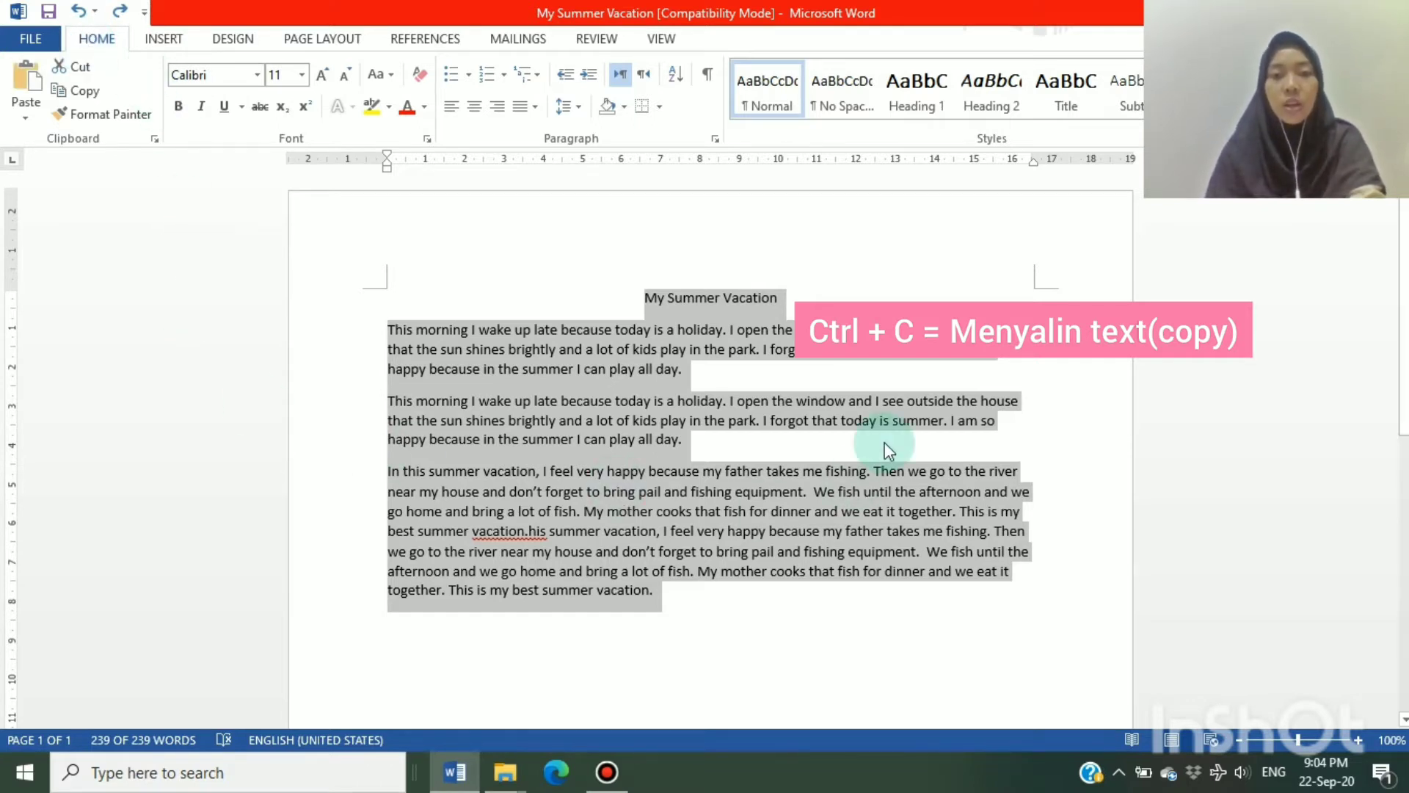
left_click(671, 624)
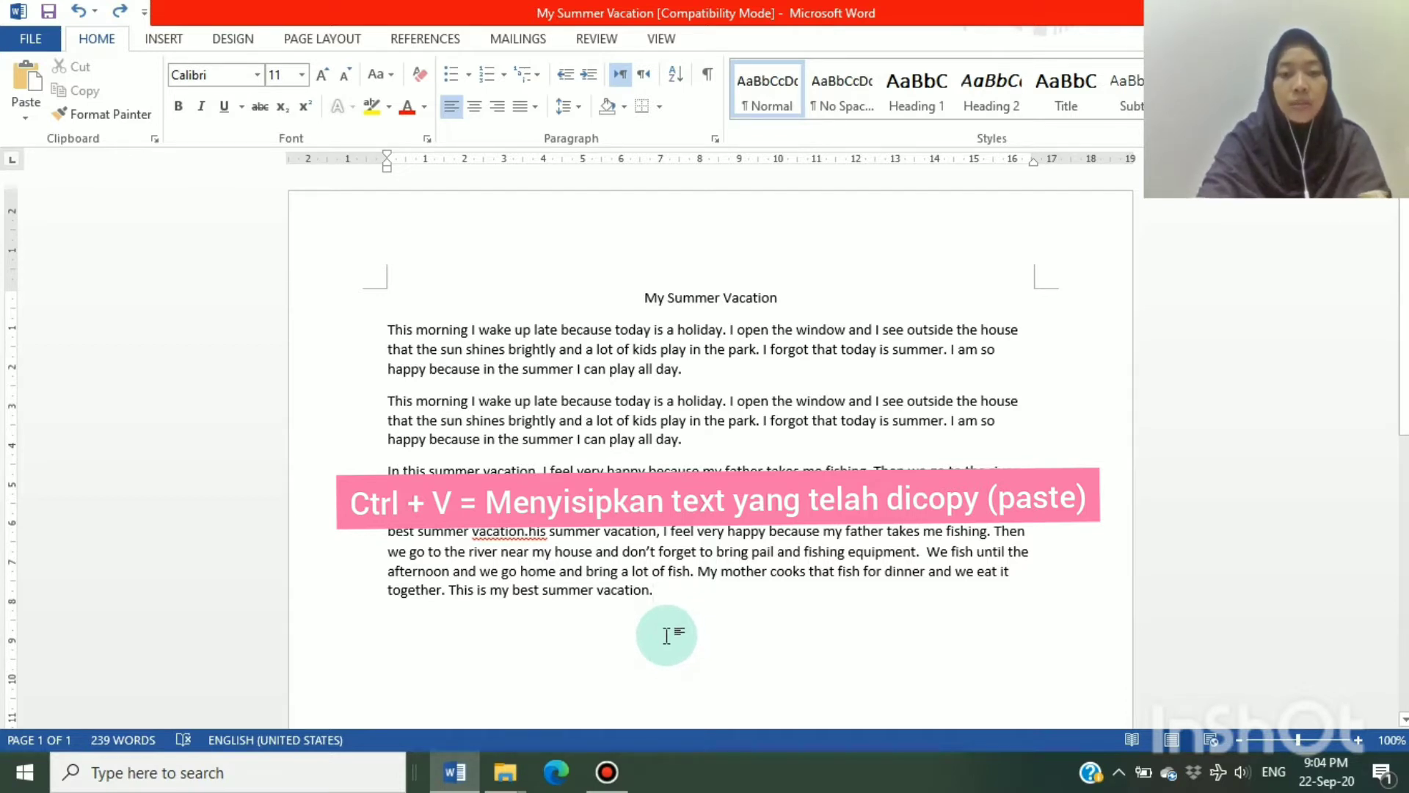
left_click(667, 636)
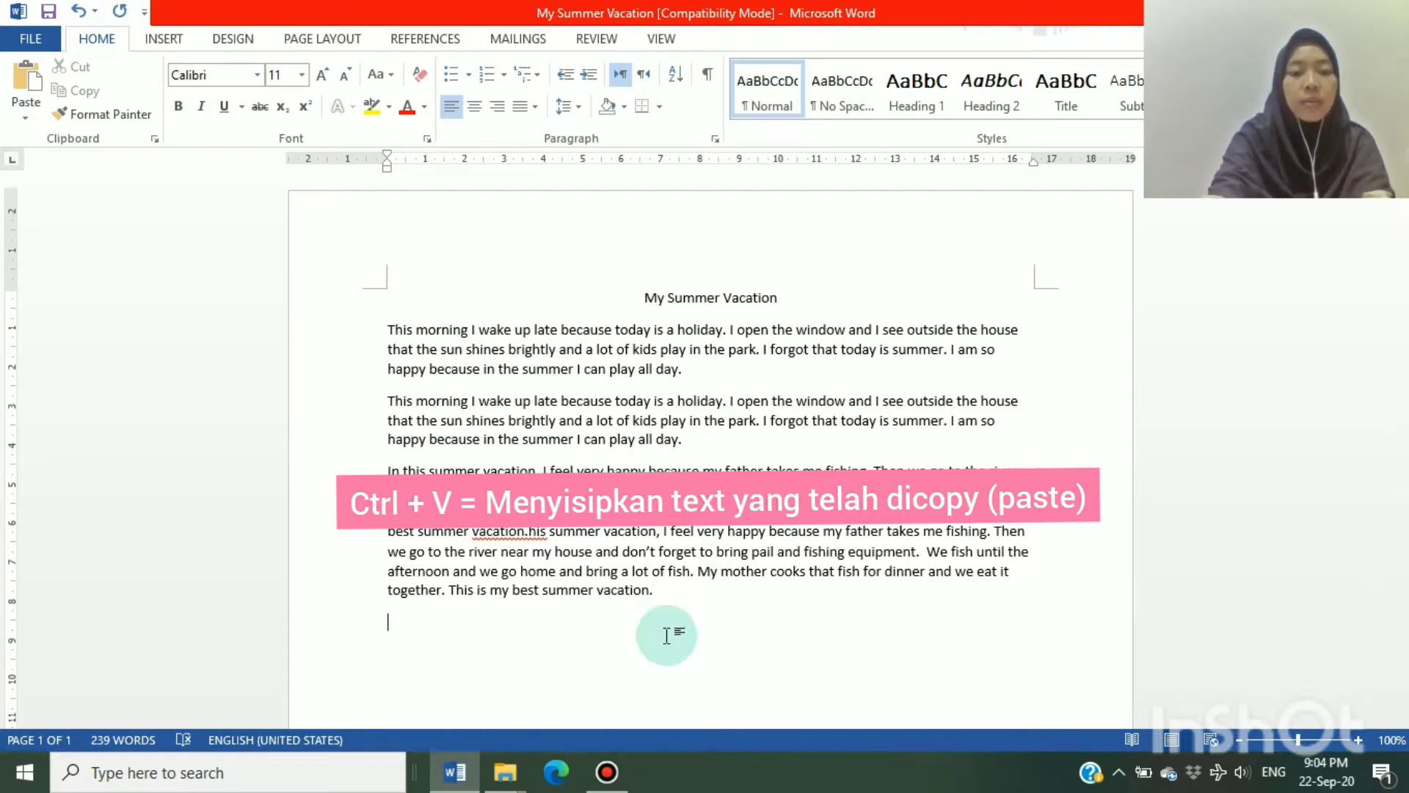
key("ctrl+v")
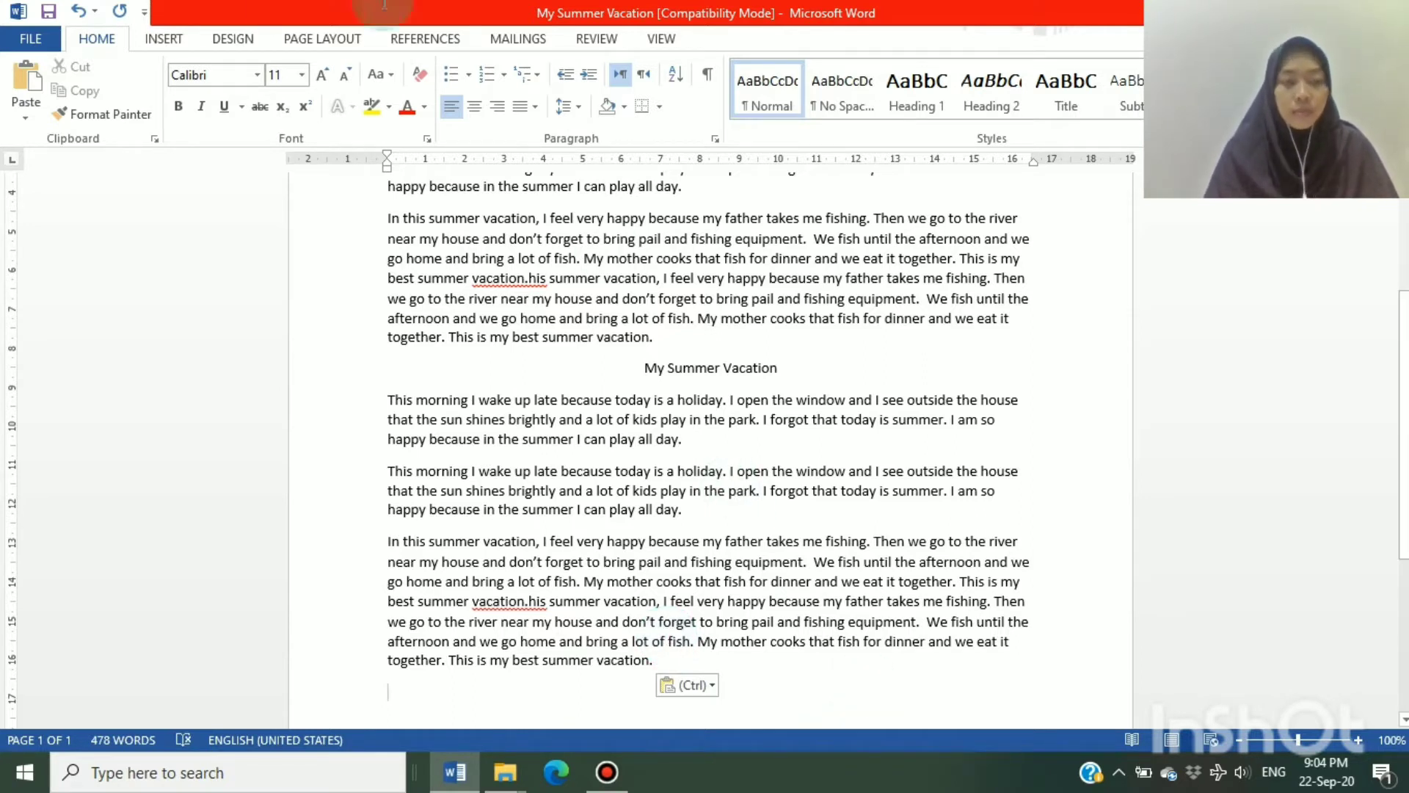
left_click(82, 20)
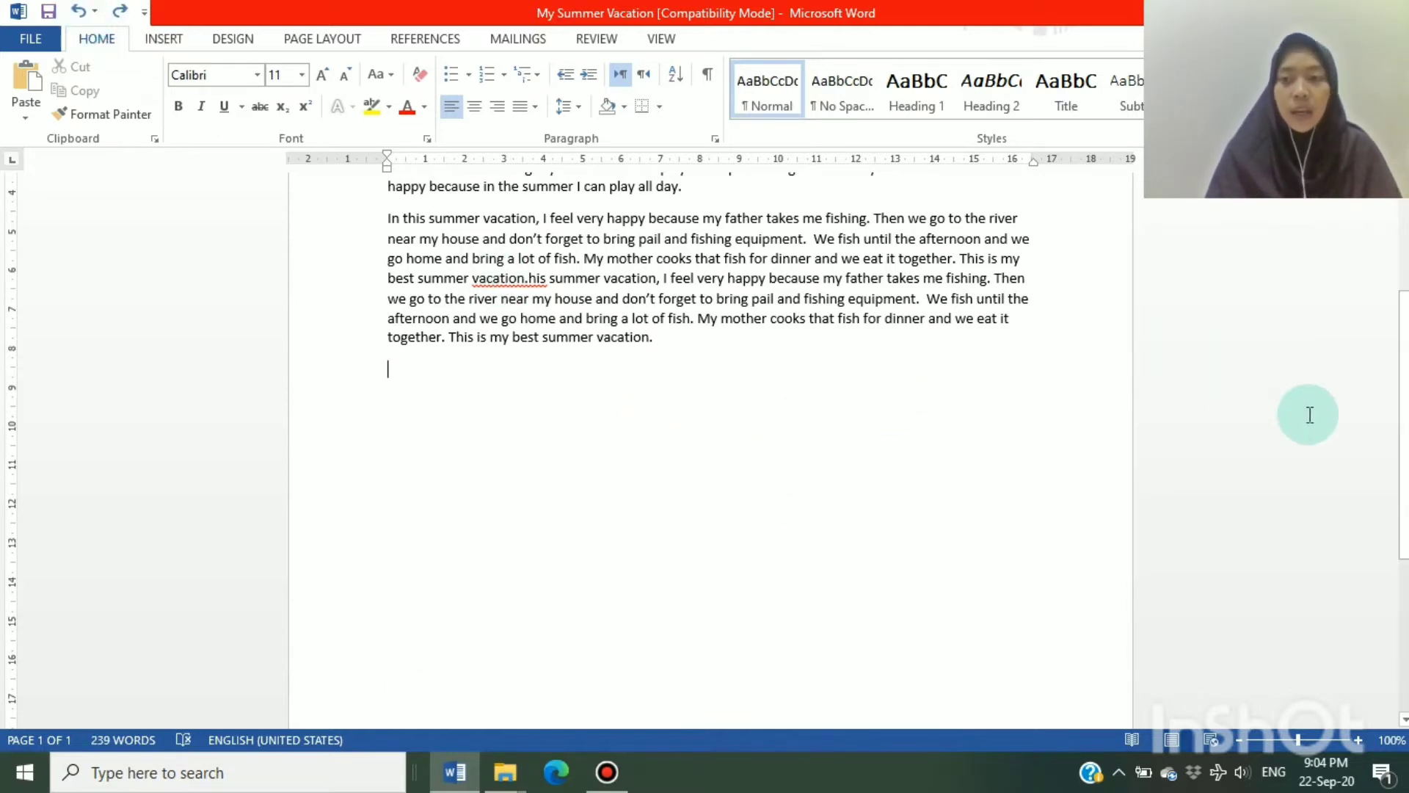
scroll(1385, 317, "up", 5)
scroll(1385, 317, "up", 1)
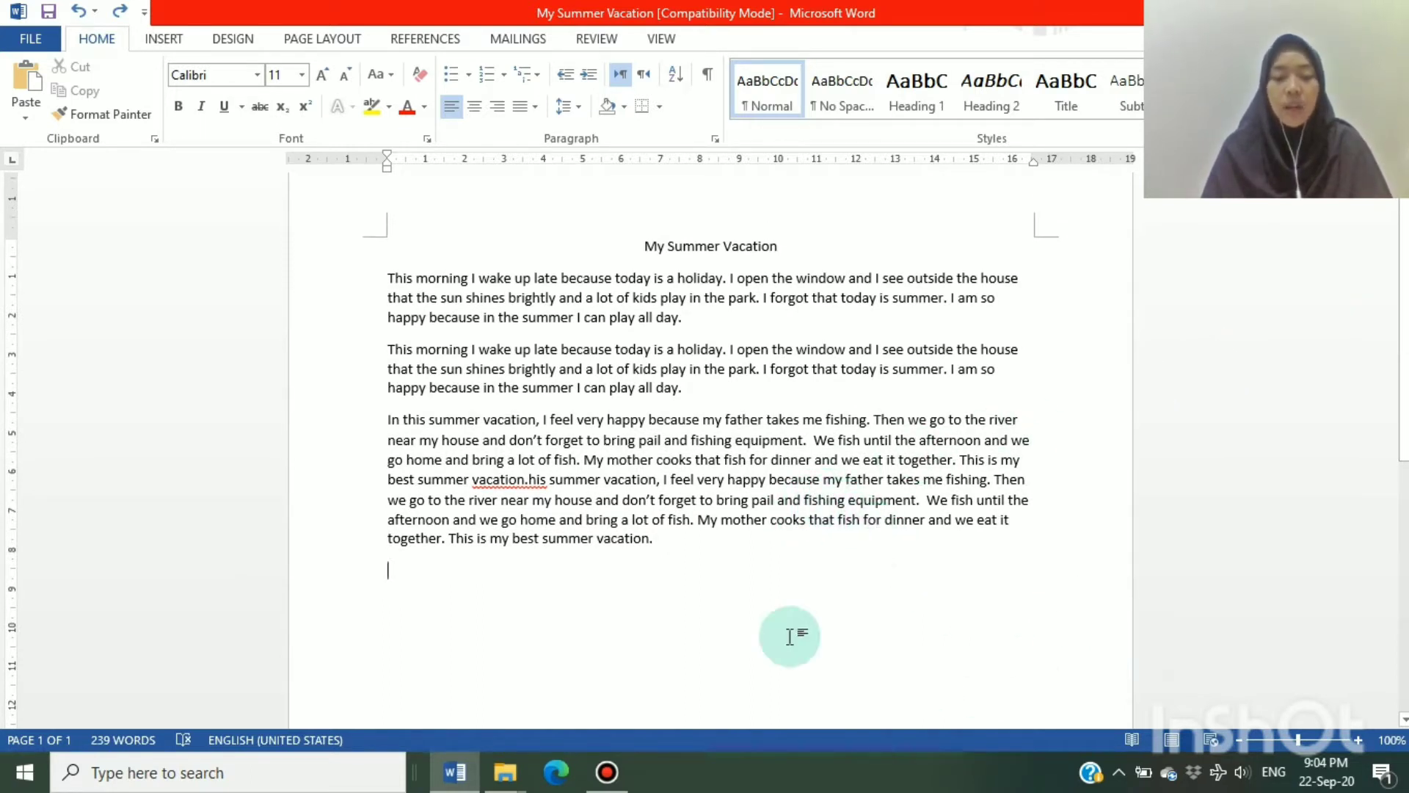
View the Font dialog at the end of the last paragraph and close it
left_click(675, 548)
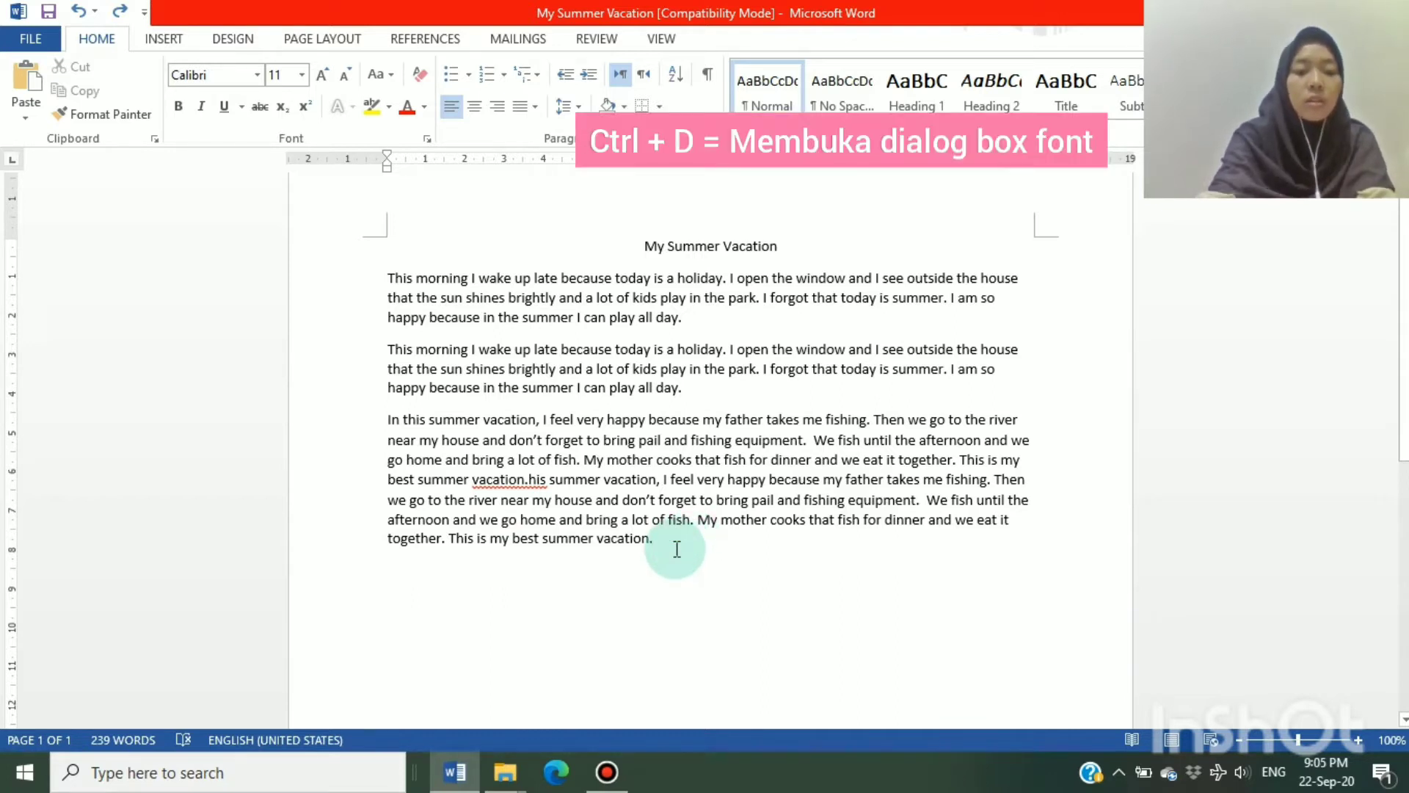
key("ctrl+d")
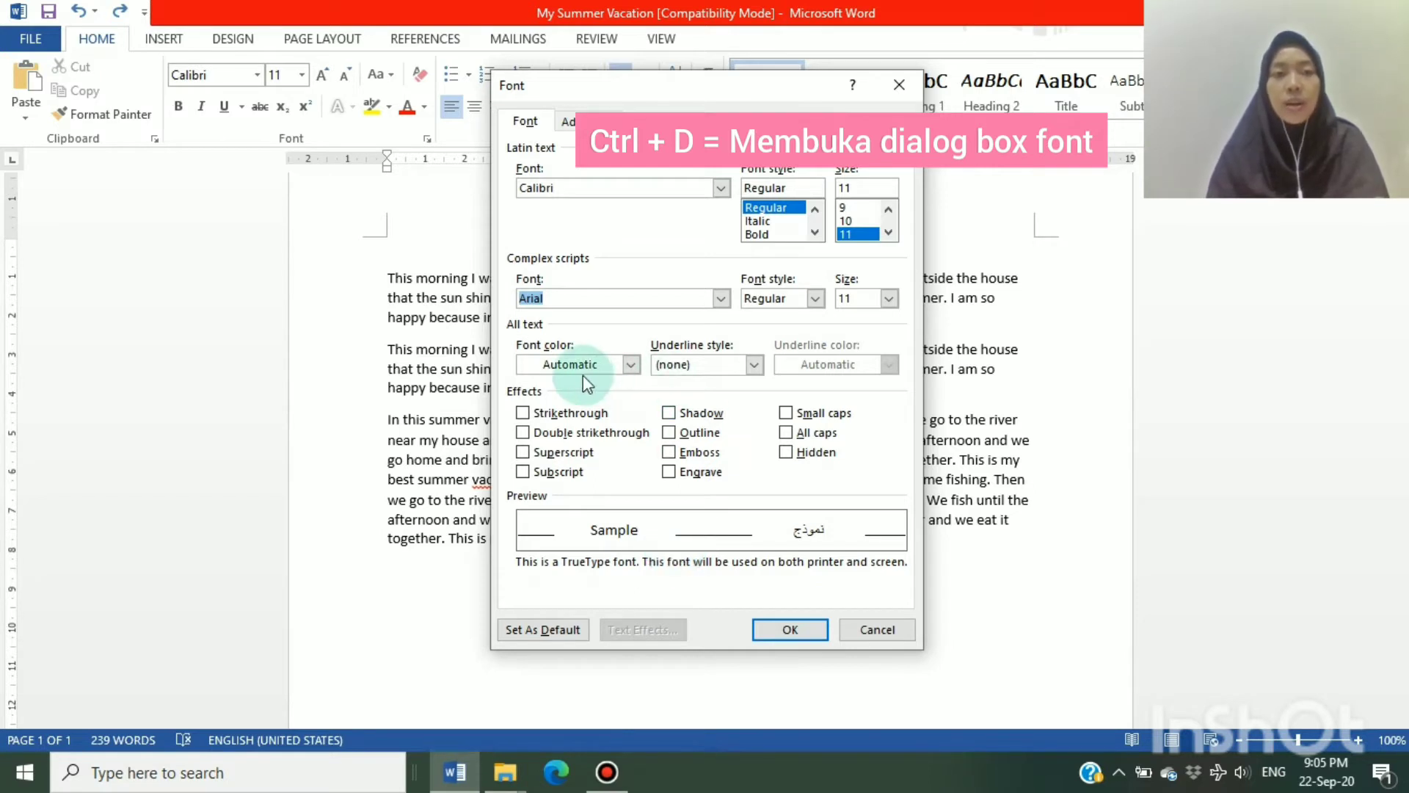
left_click(901, 85)
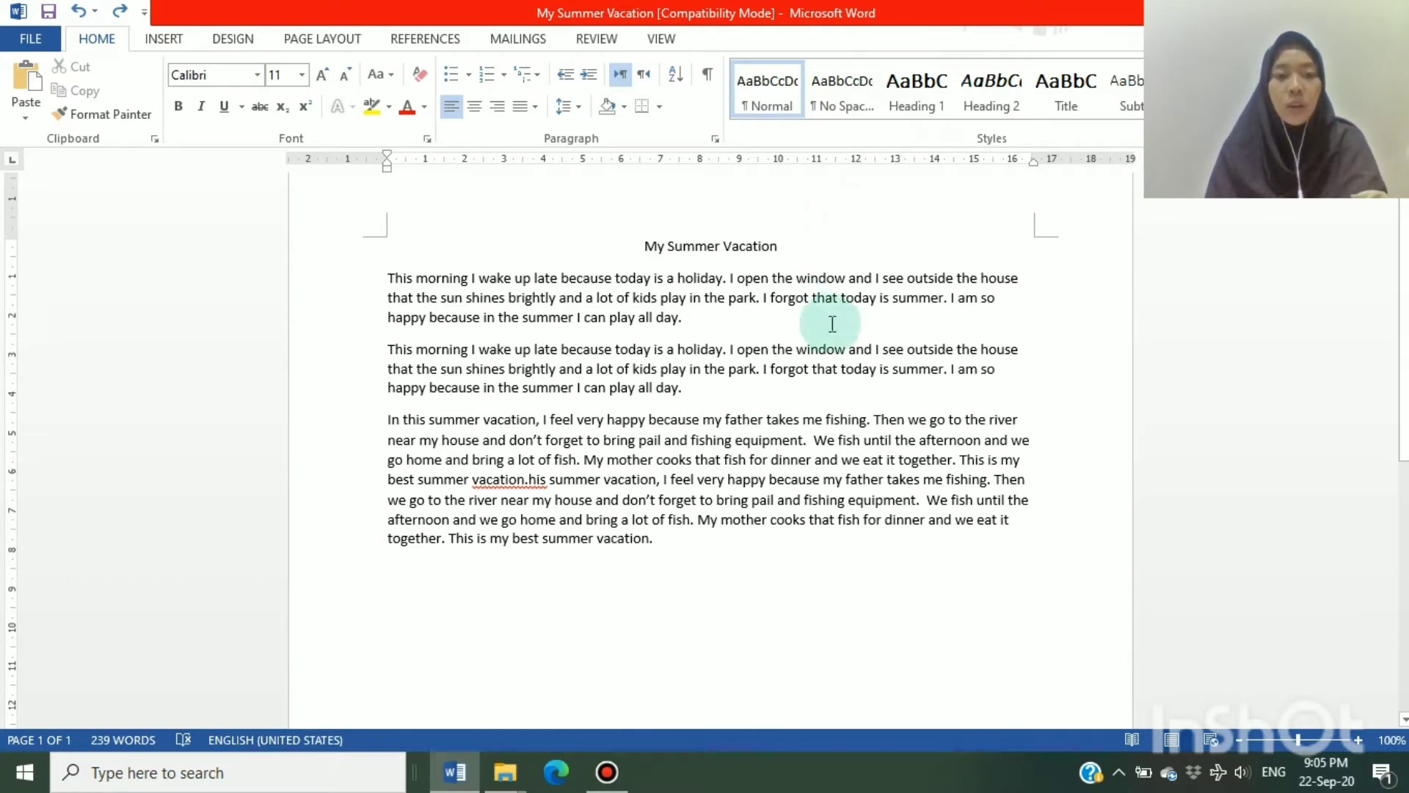
Center the title and all paragraphs of the document
left_click_drag(667, 548, 574, 543)
left_click_drag(475, 389, 538, 226)
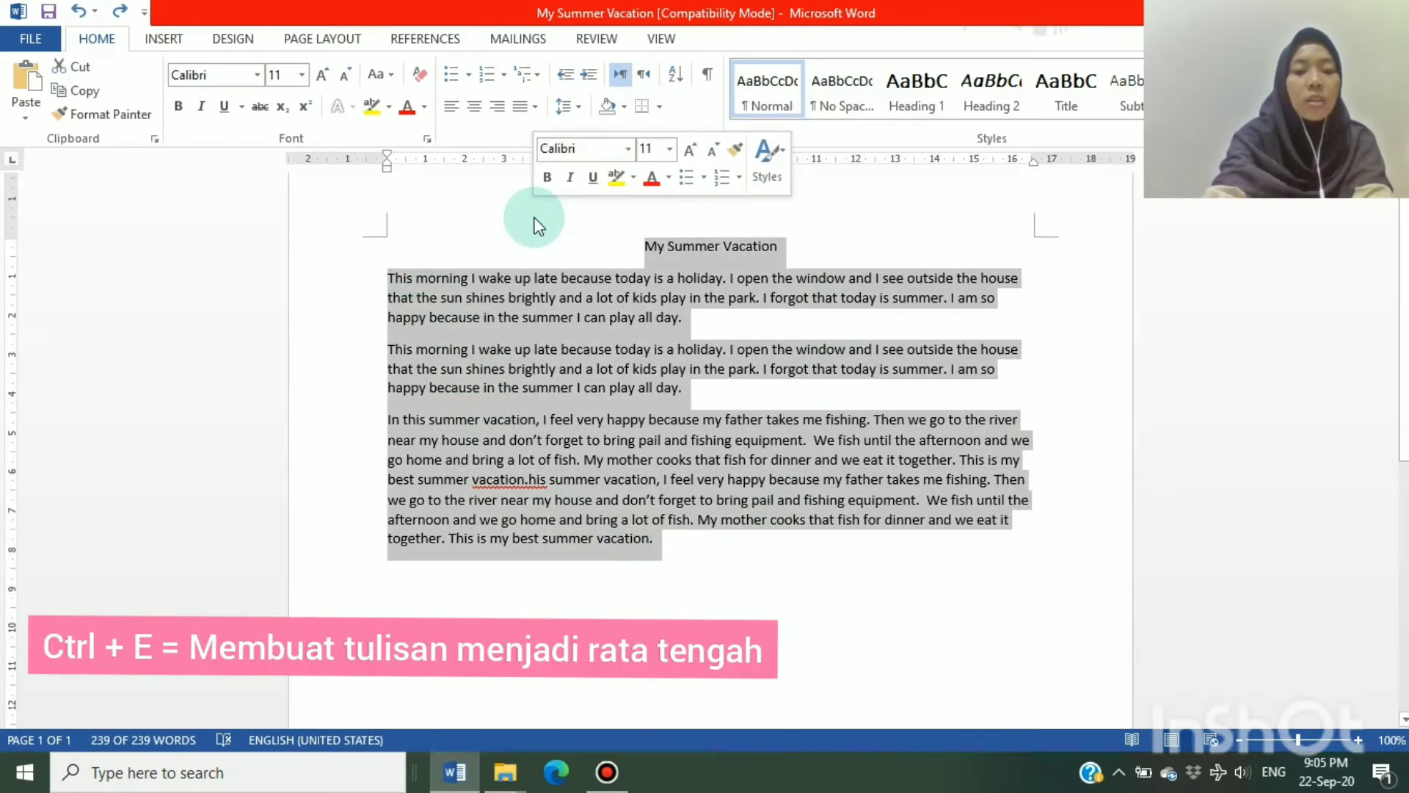
key("ctrl+e")
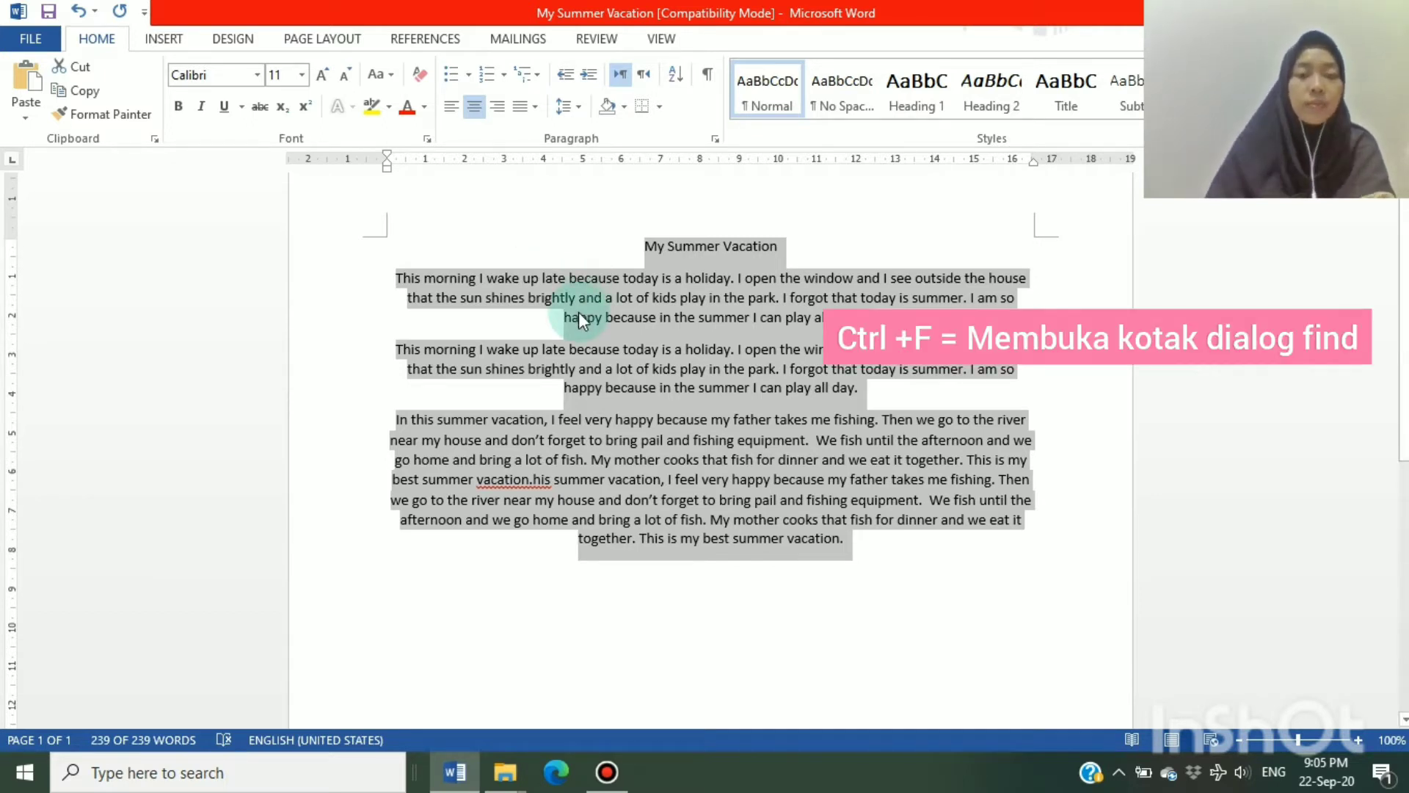
View the document's Find pane from the empty line below the text and close it
left_click(716, 617)
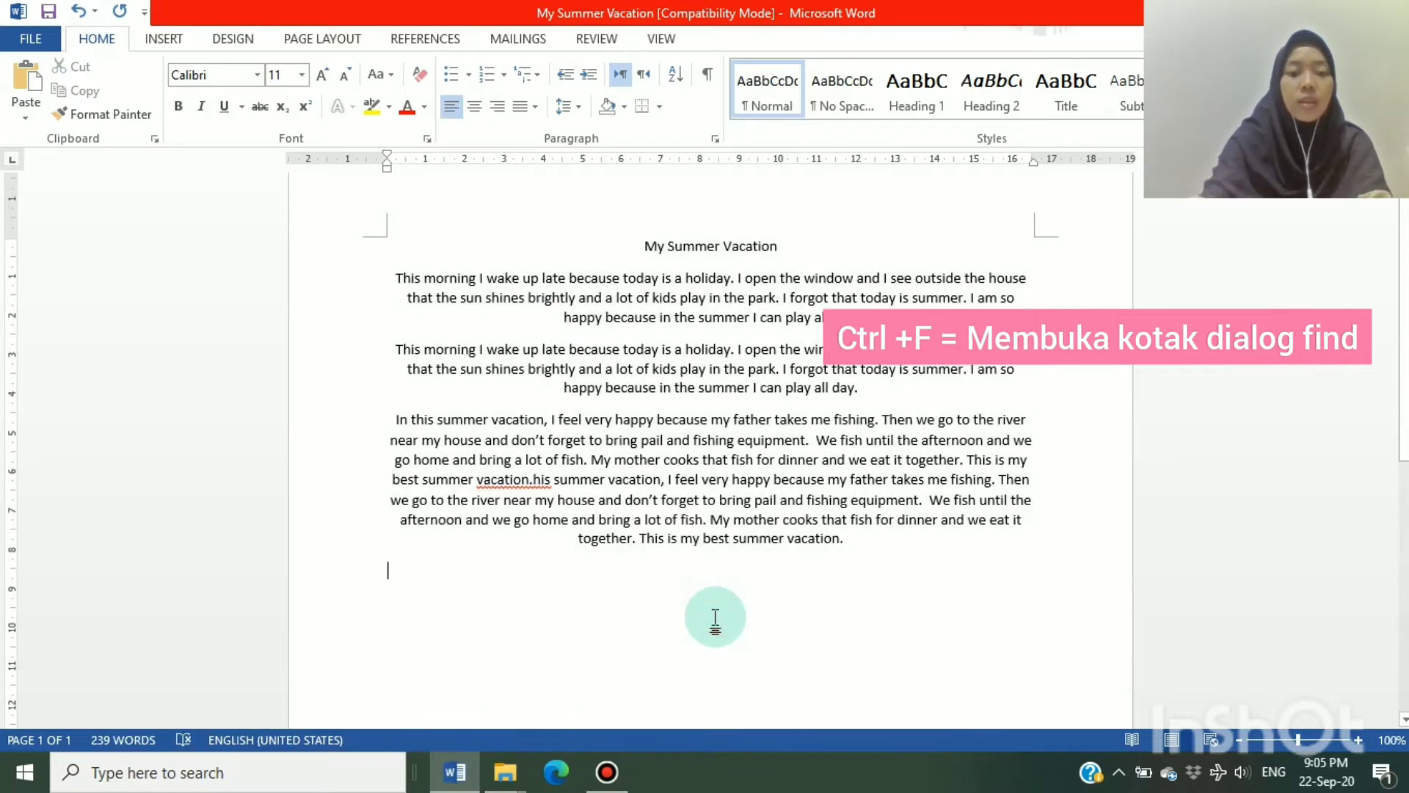
key("ctrl+f")
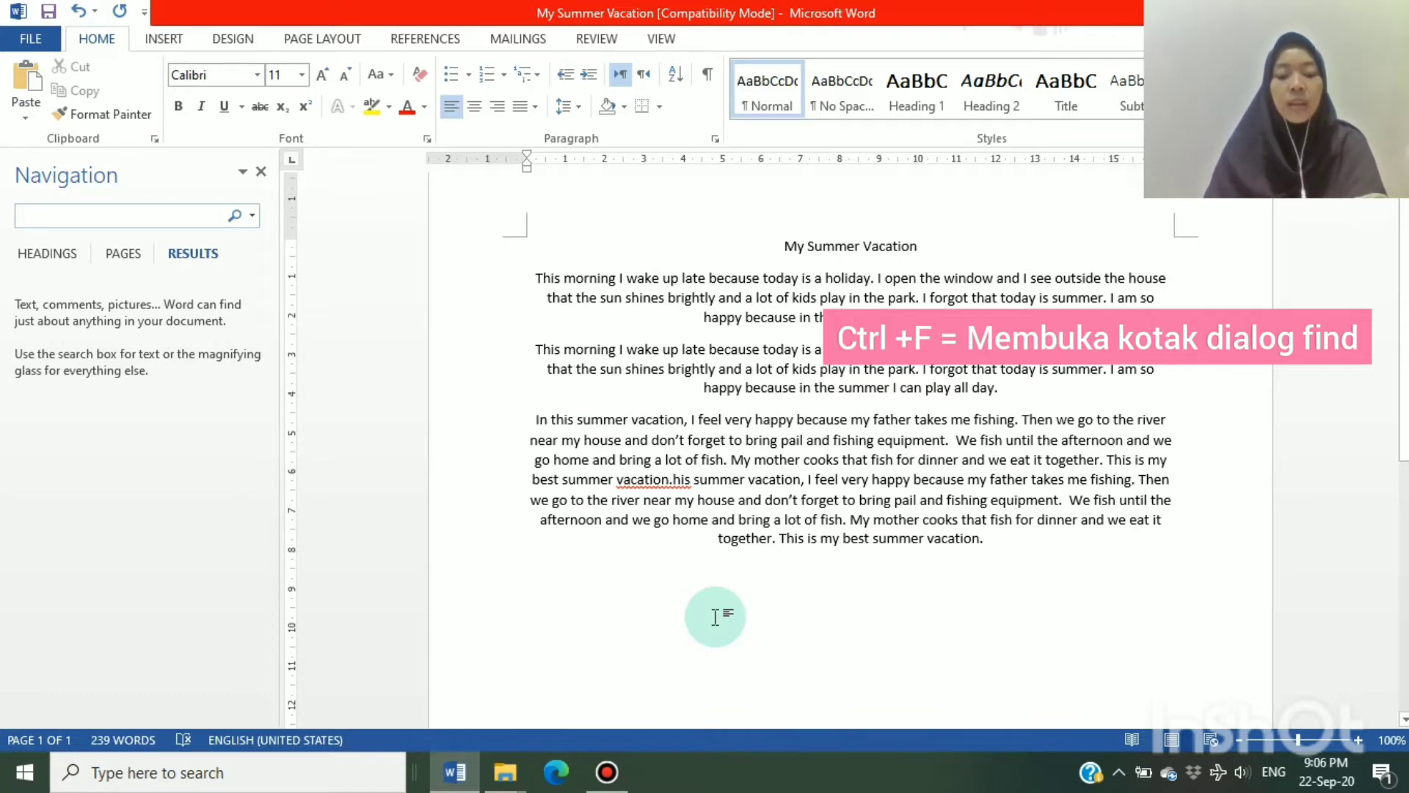
left_click(261, 171)
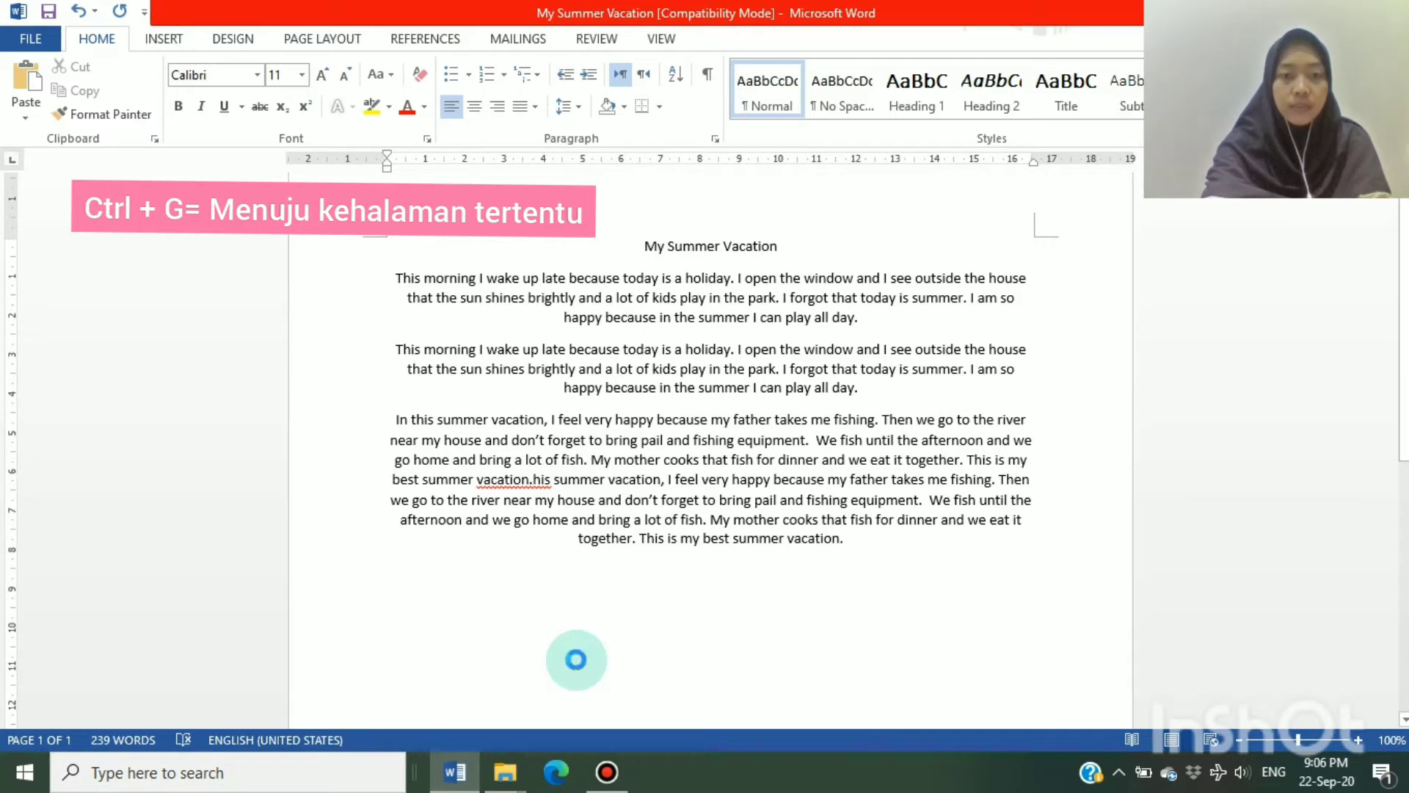
View the Go To options for pages and the Replace options, closing each one
key("ctrl+g")
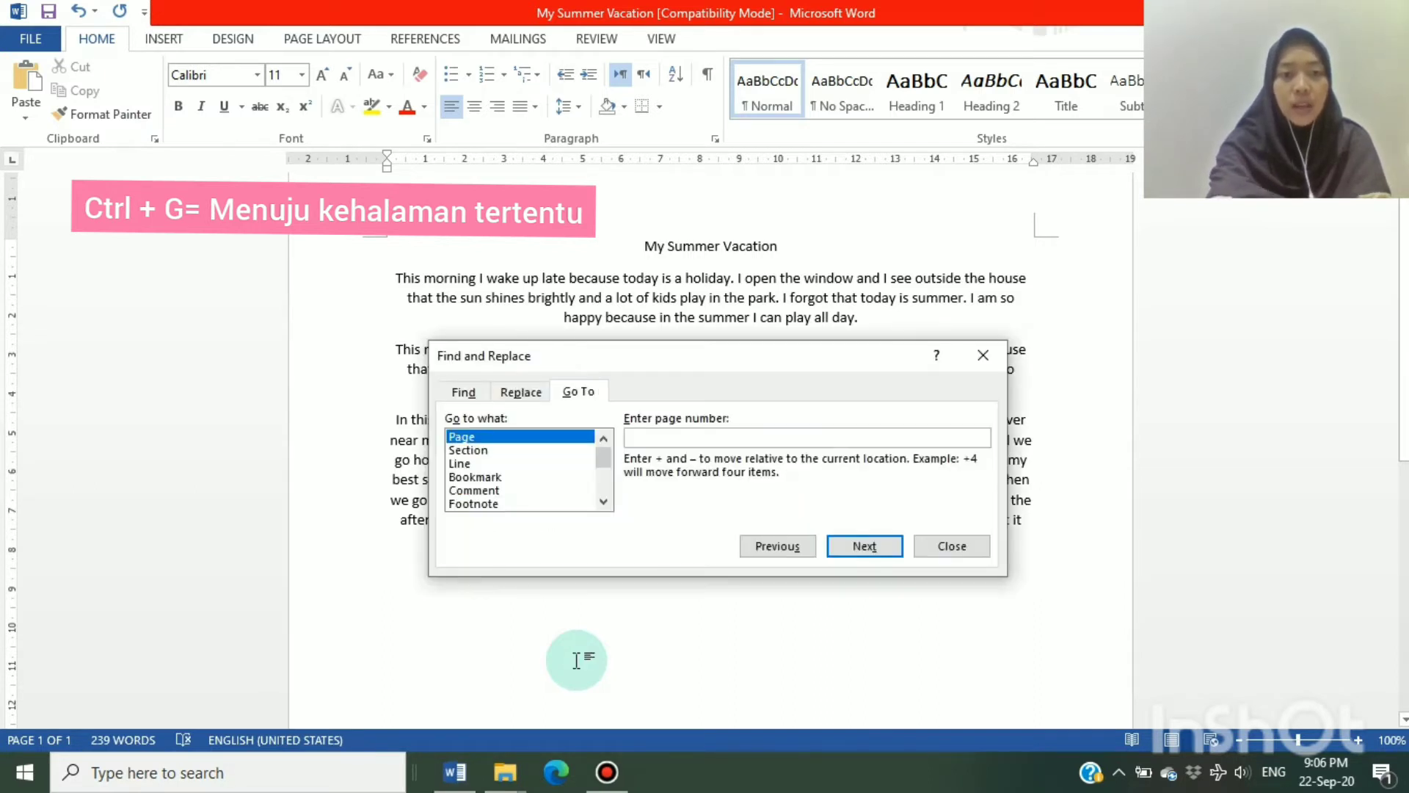
type("g")
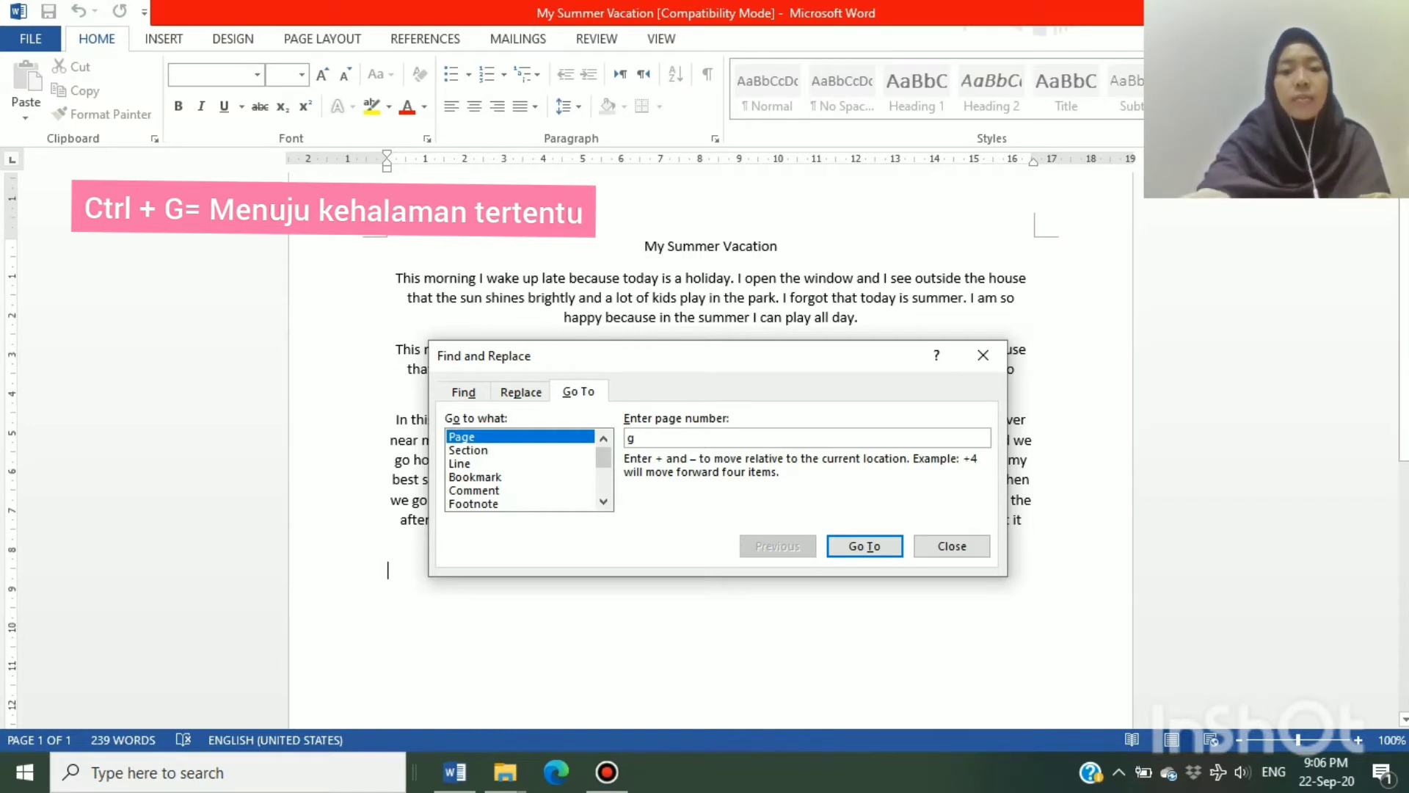
key("BackSpace")
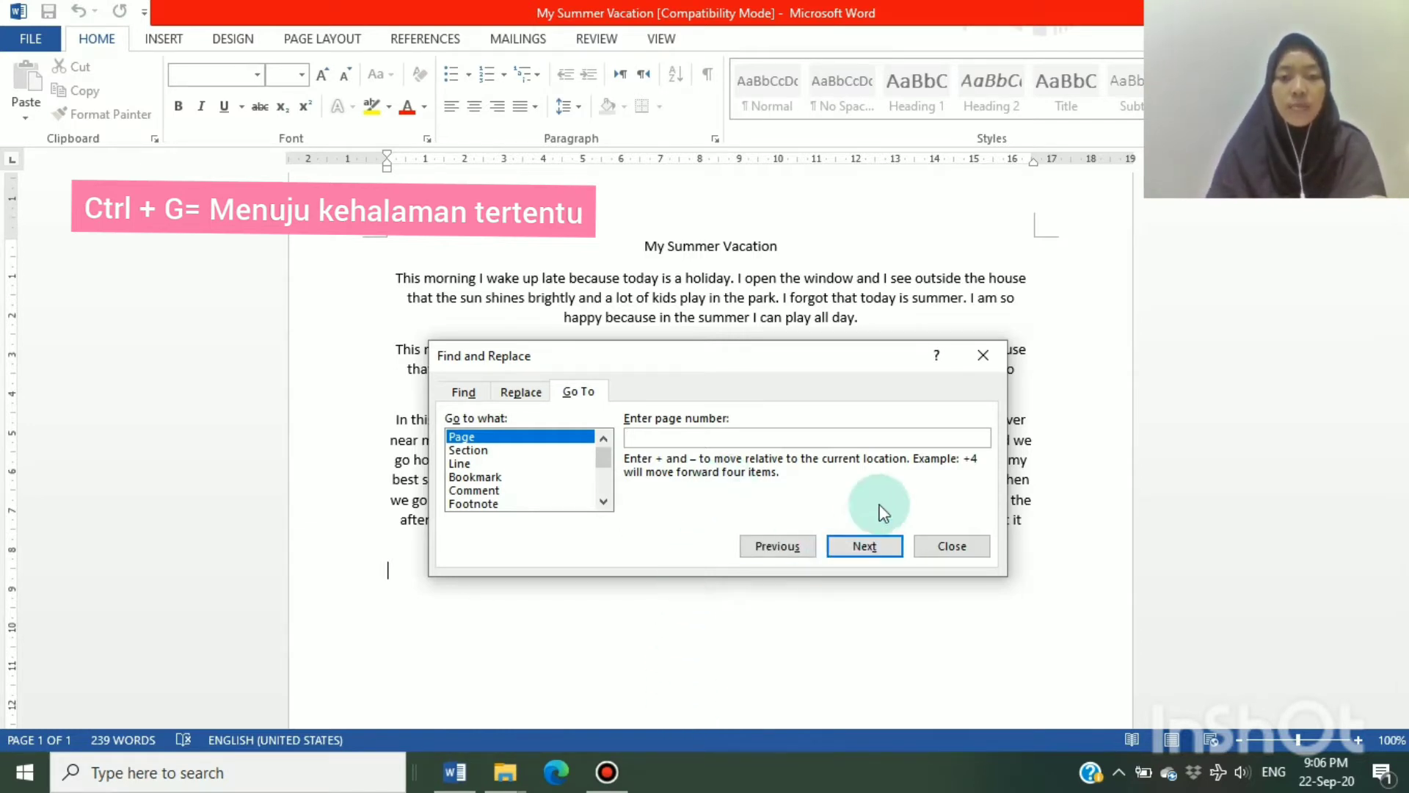
left_click(978, 360)
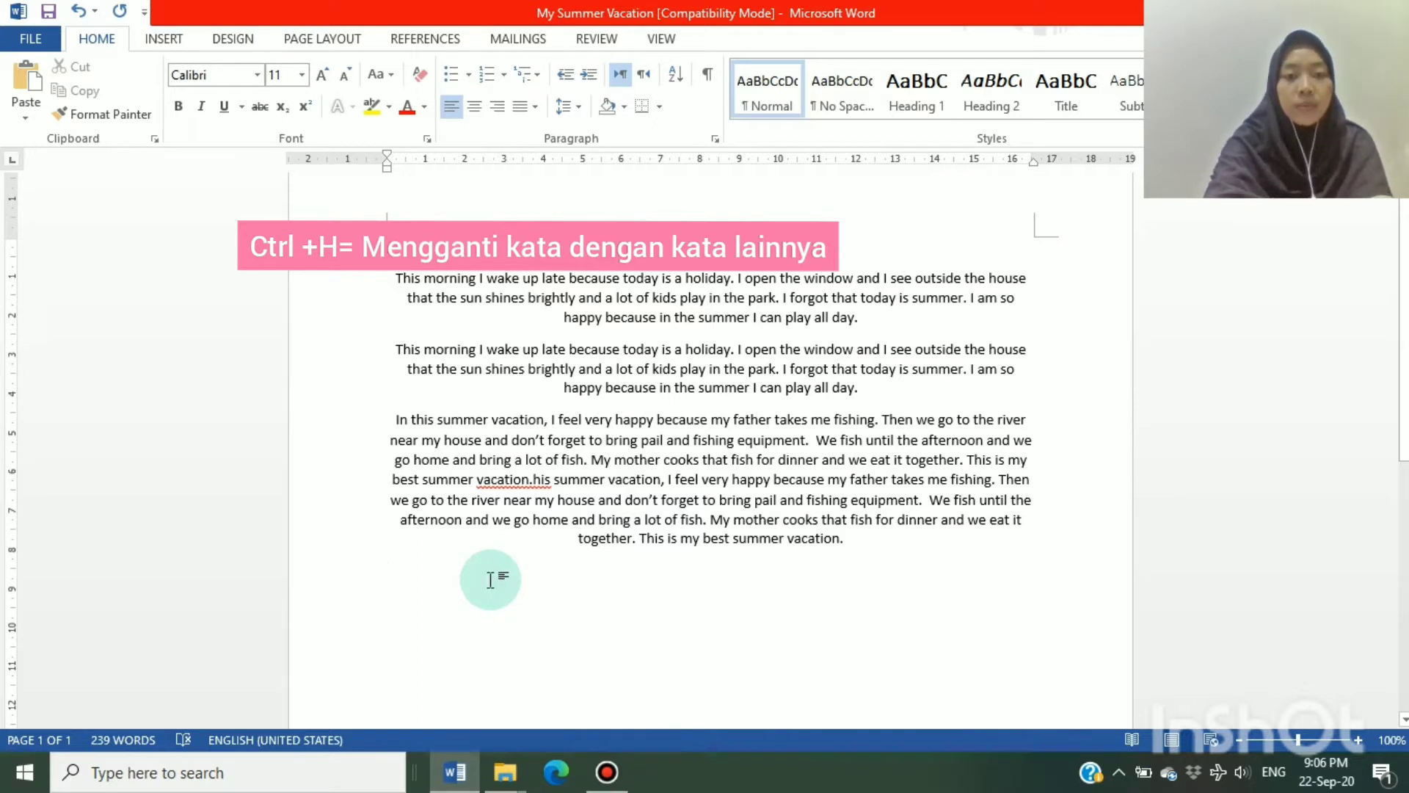
key("ctrl+h")
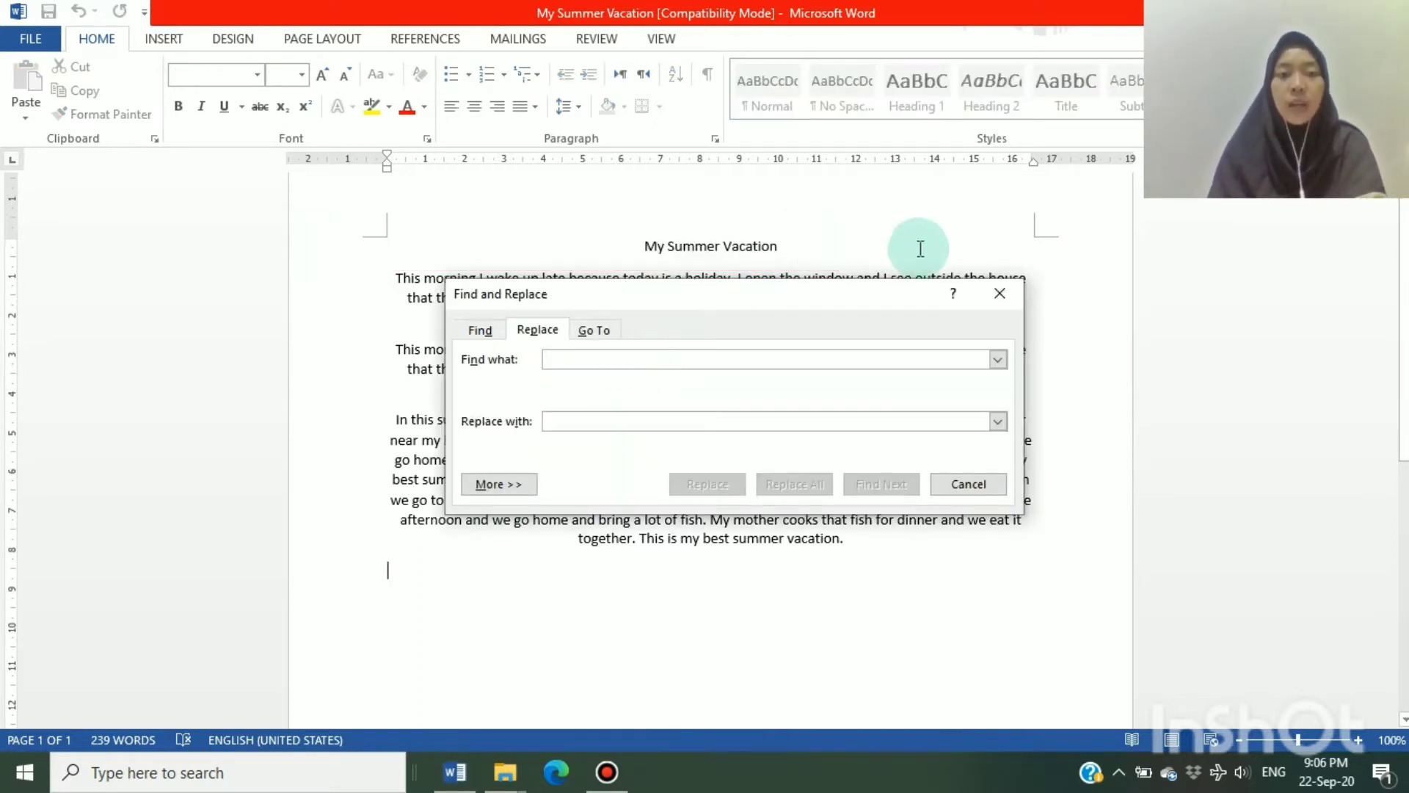
left_click(1006, 289)
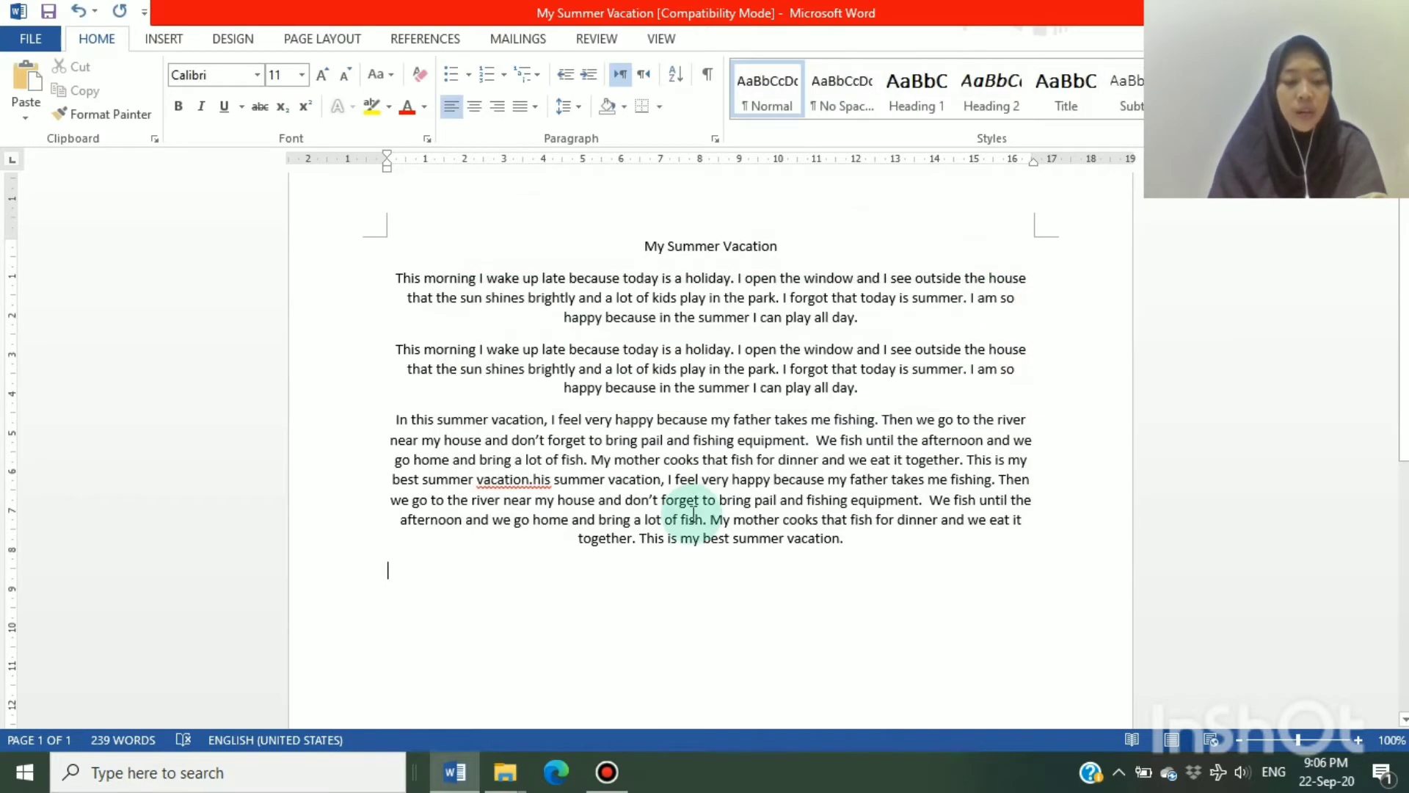
Make the title and all paragraphs italic and justify them
left_click(681, 527)
left_click(552, 481)
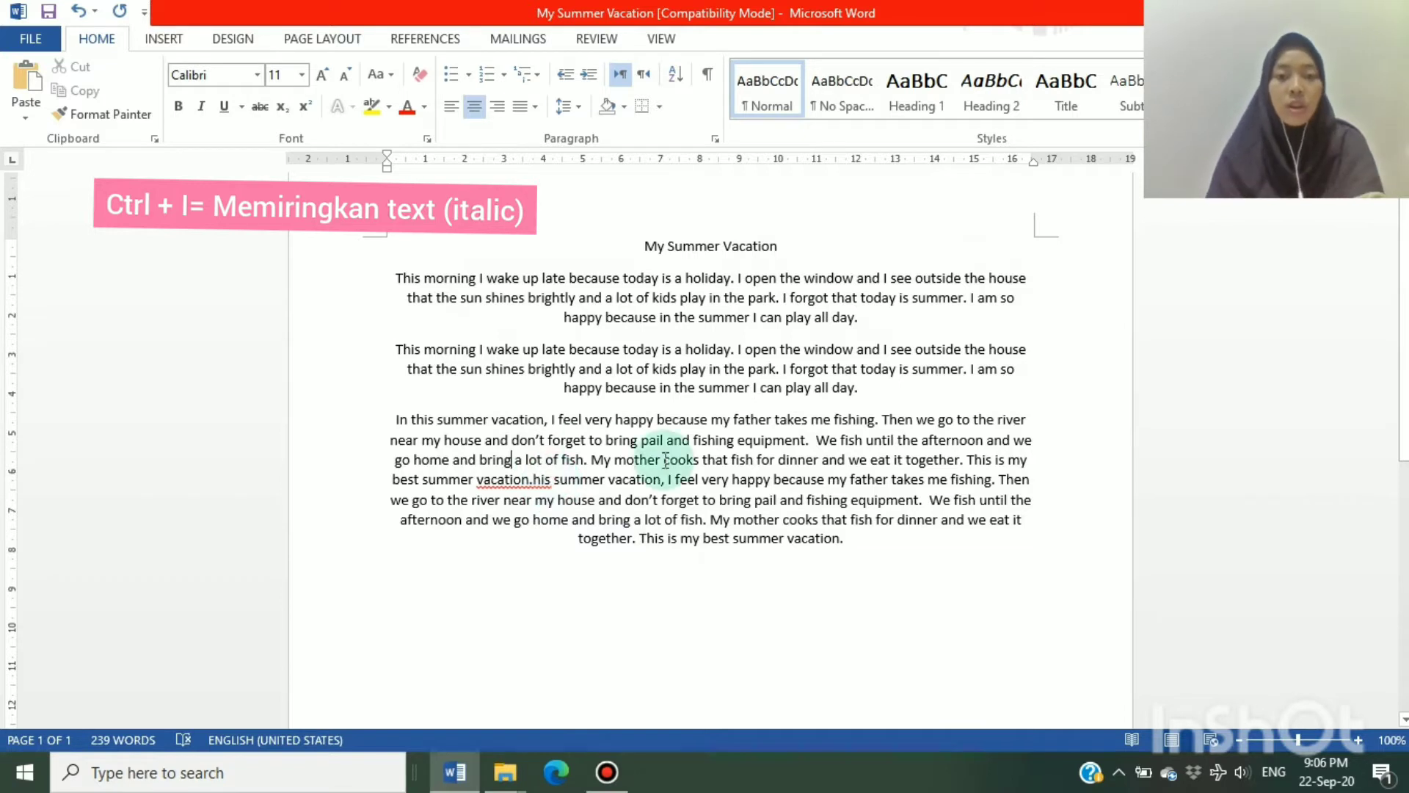
left_click_drag(846, 545, 470, 260)
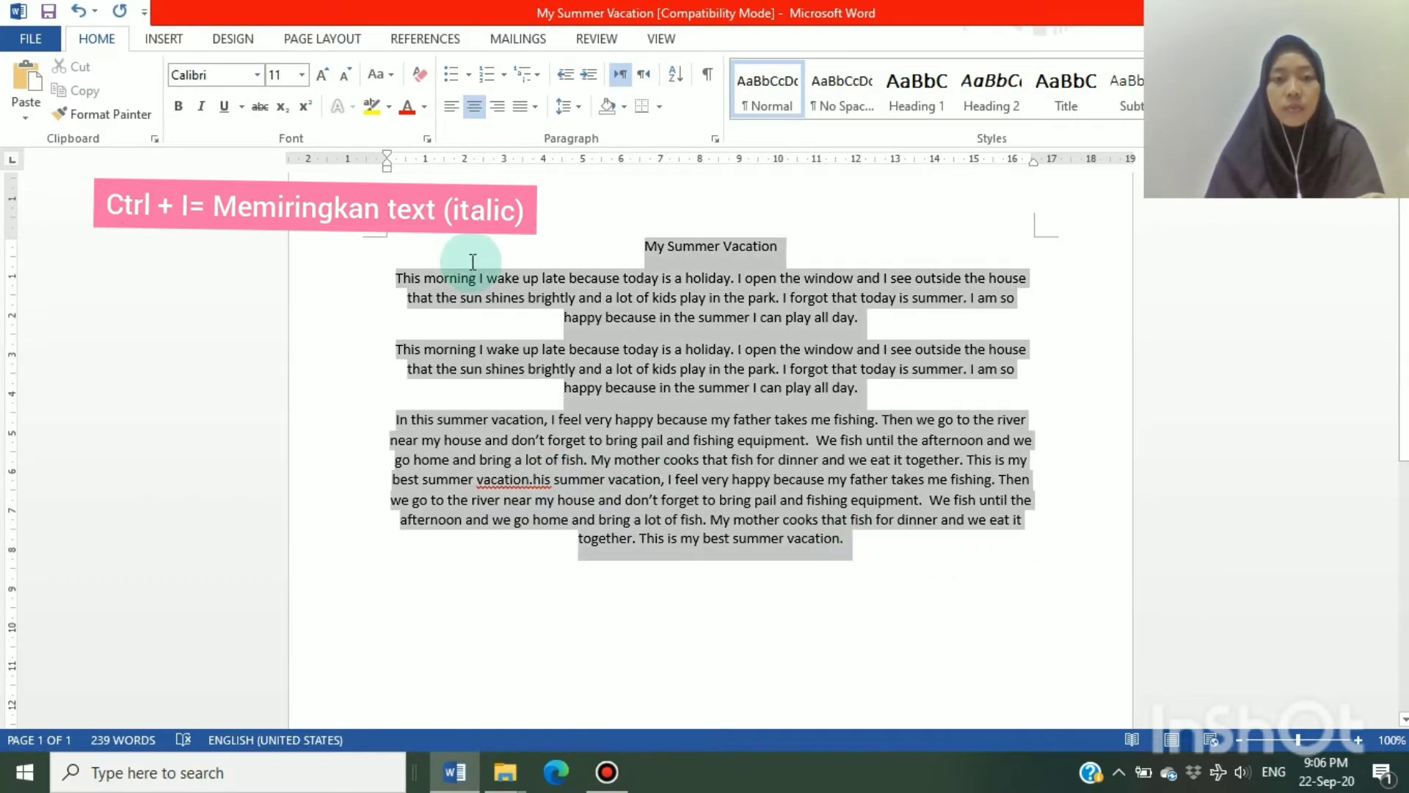
key("ctrl+i")
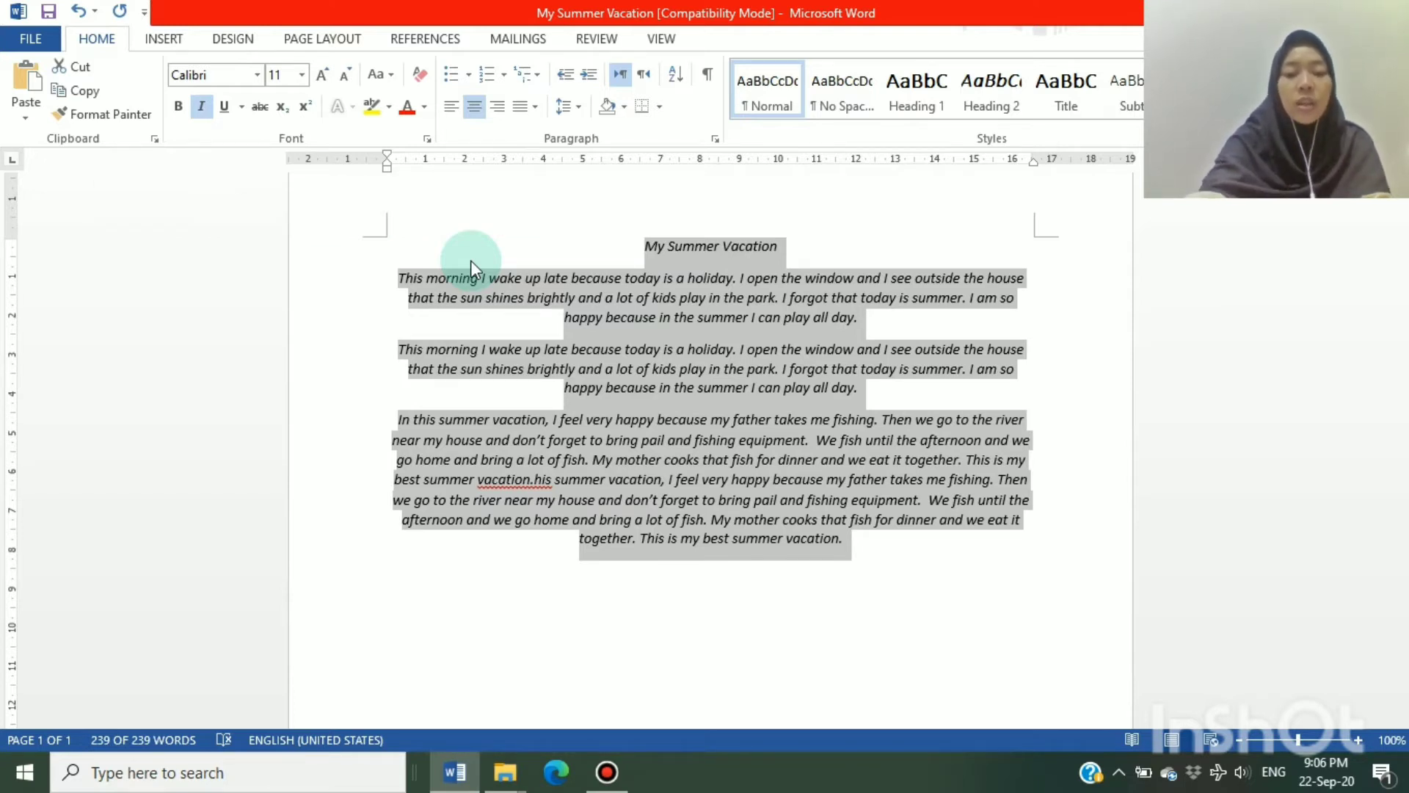
key("ctrl+j")
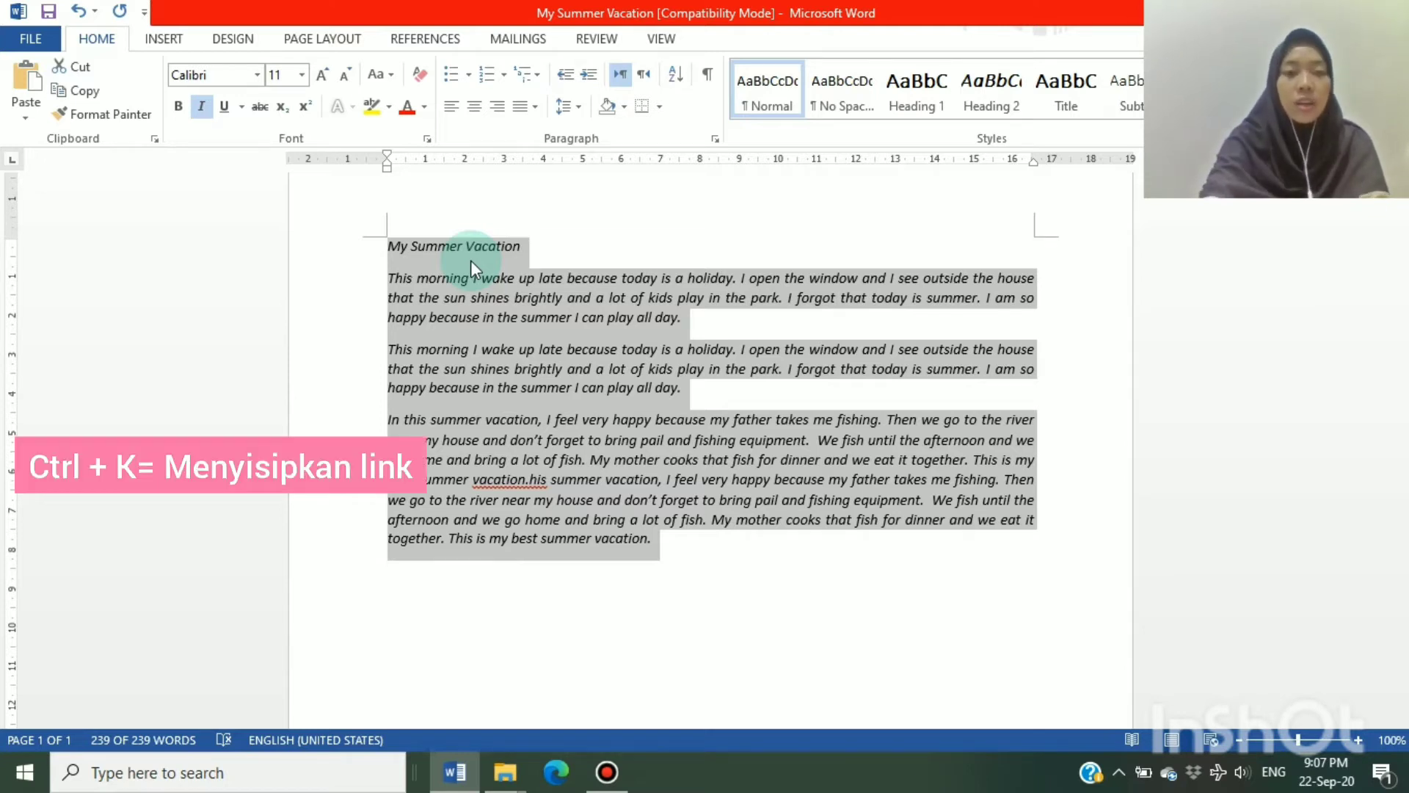
View the Insert Hyperlink dialog for the selected text and close it
key("ctrl+k")
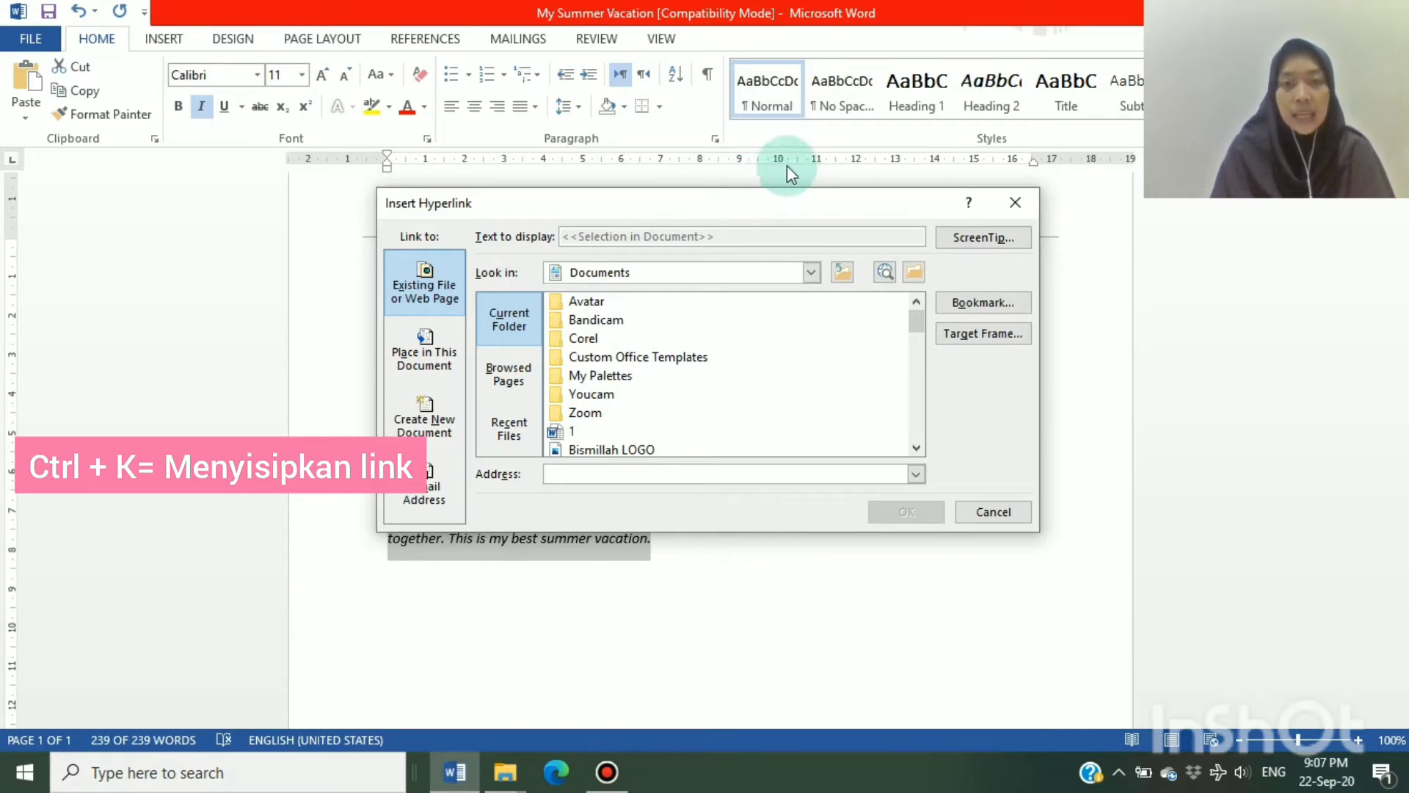
left_click(1017, 202)
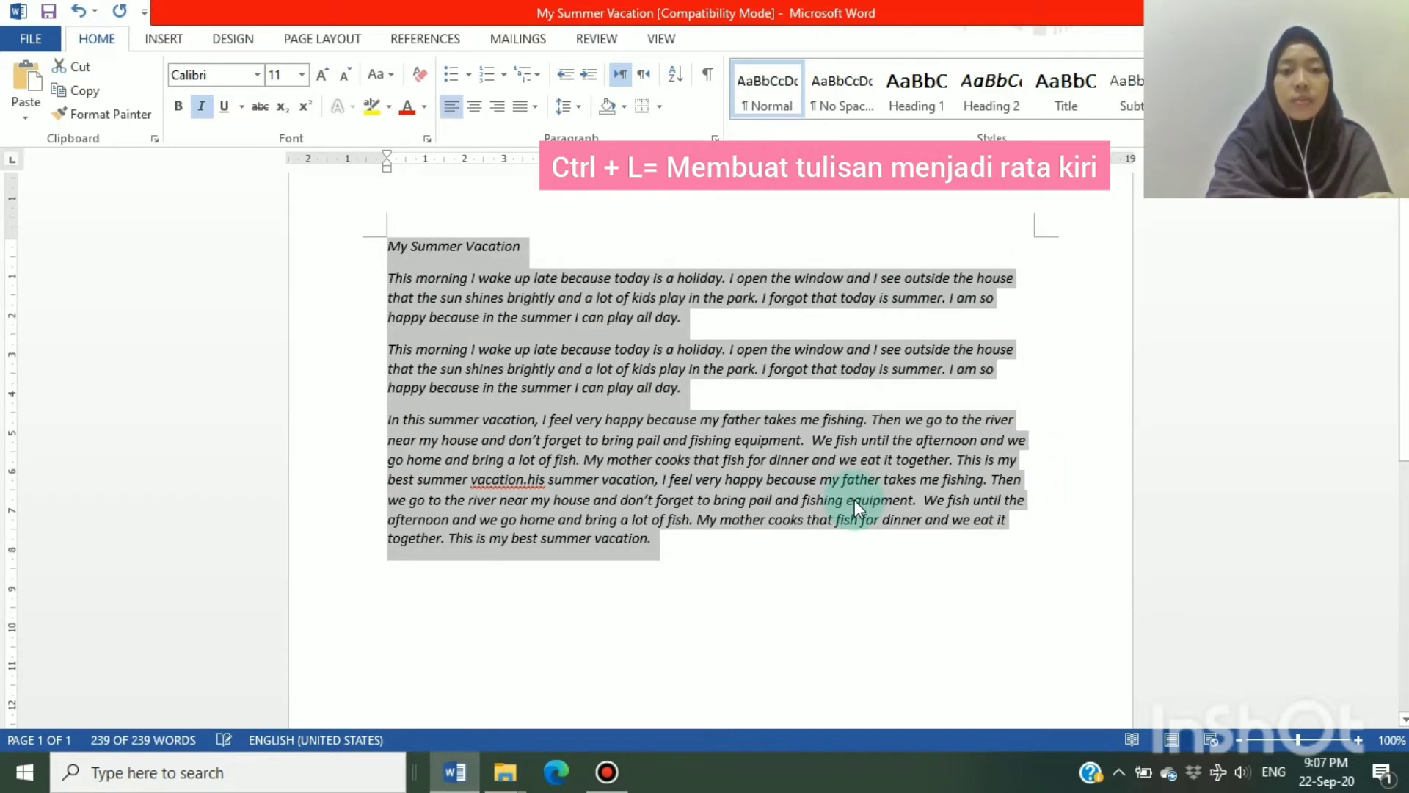
type("lllll")
key("BackSpace")
key("BackSpace")
key("BackSpace")
key("BackSpace")
key("BackSpace")
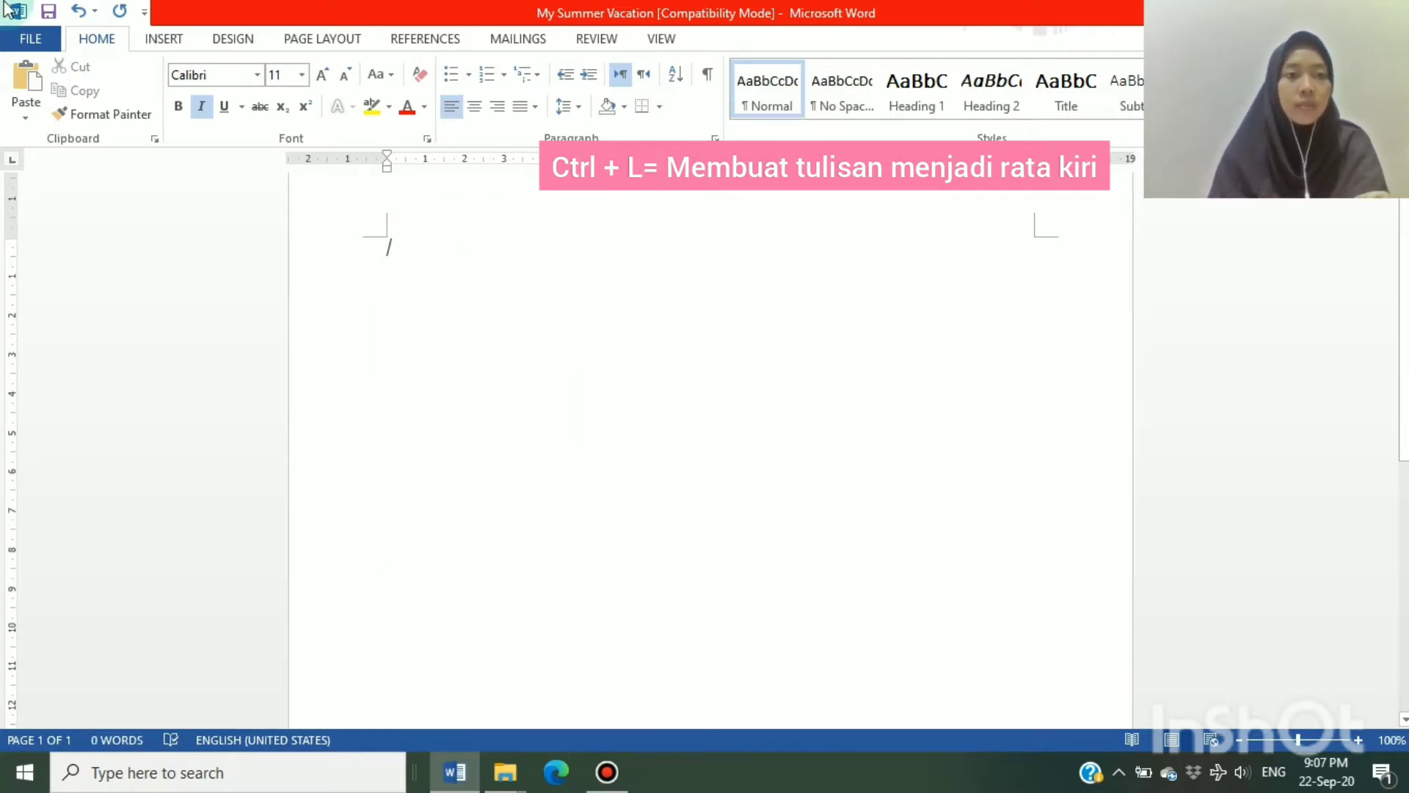
left_click(81, 13)
left_click(82, 15)
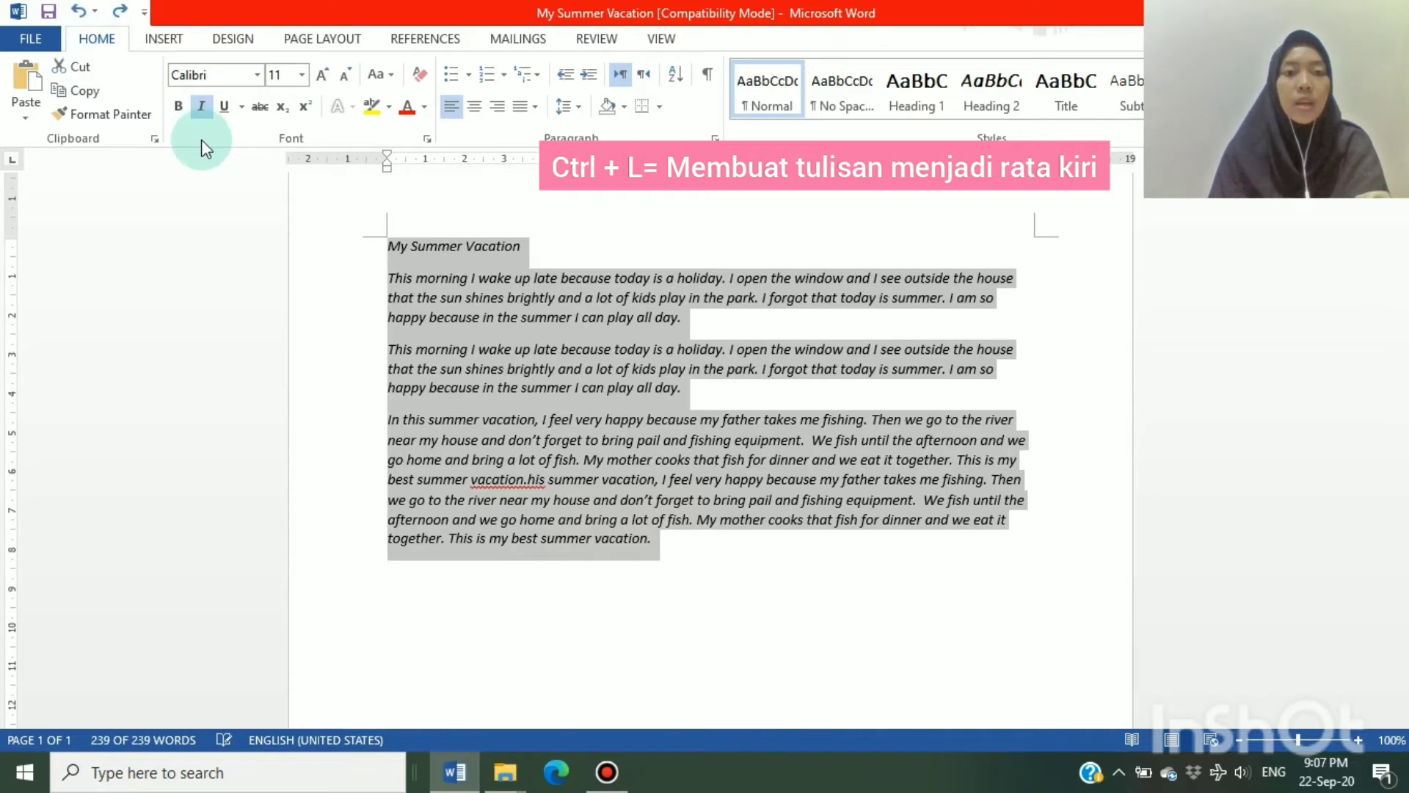
Switch the selected text from justified to left alignment and increase its left indent by one level
key("ctrl+j")
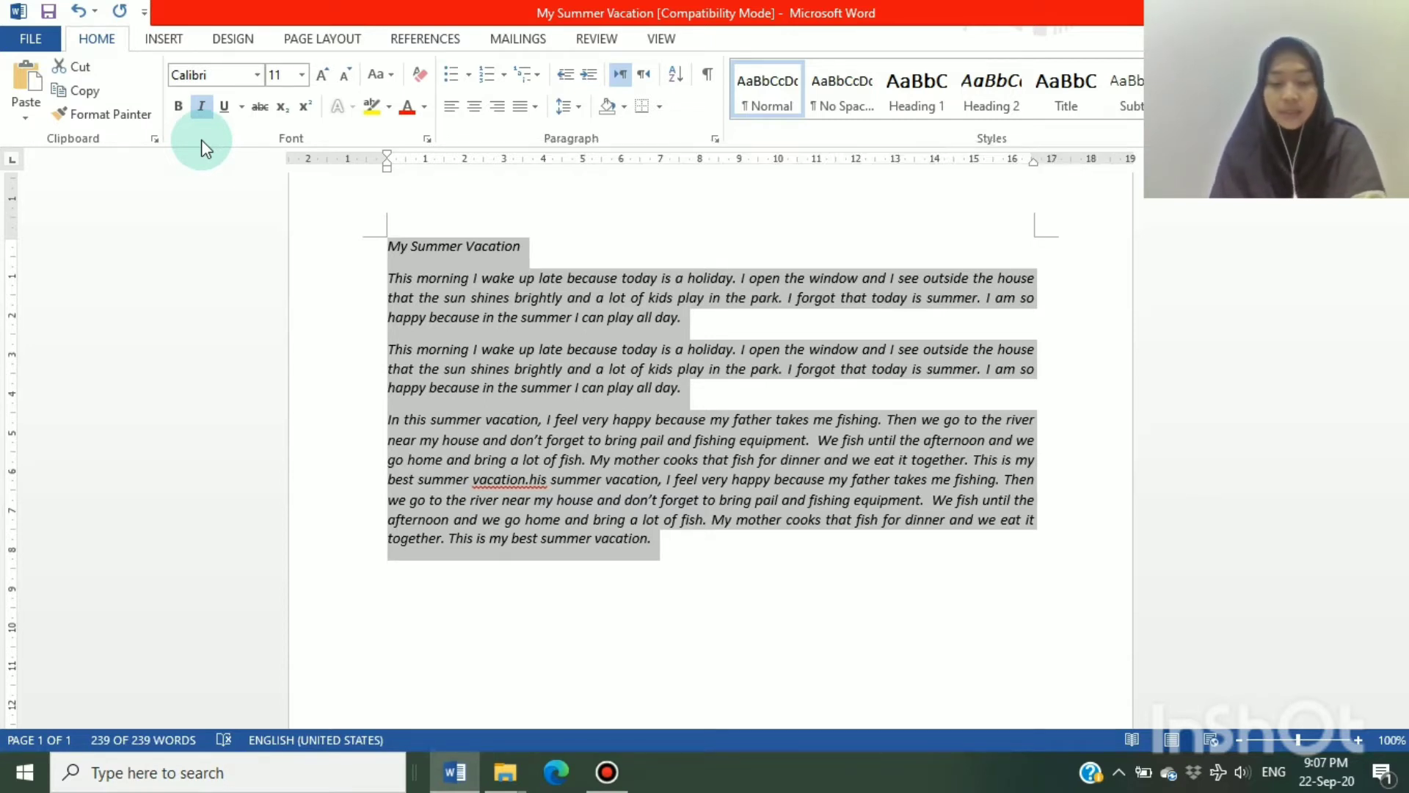
key("ctrl+l")
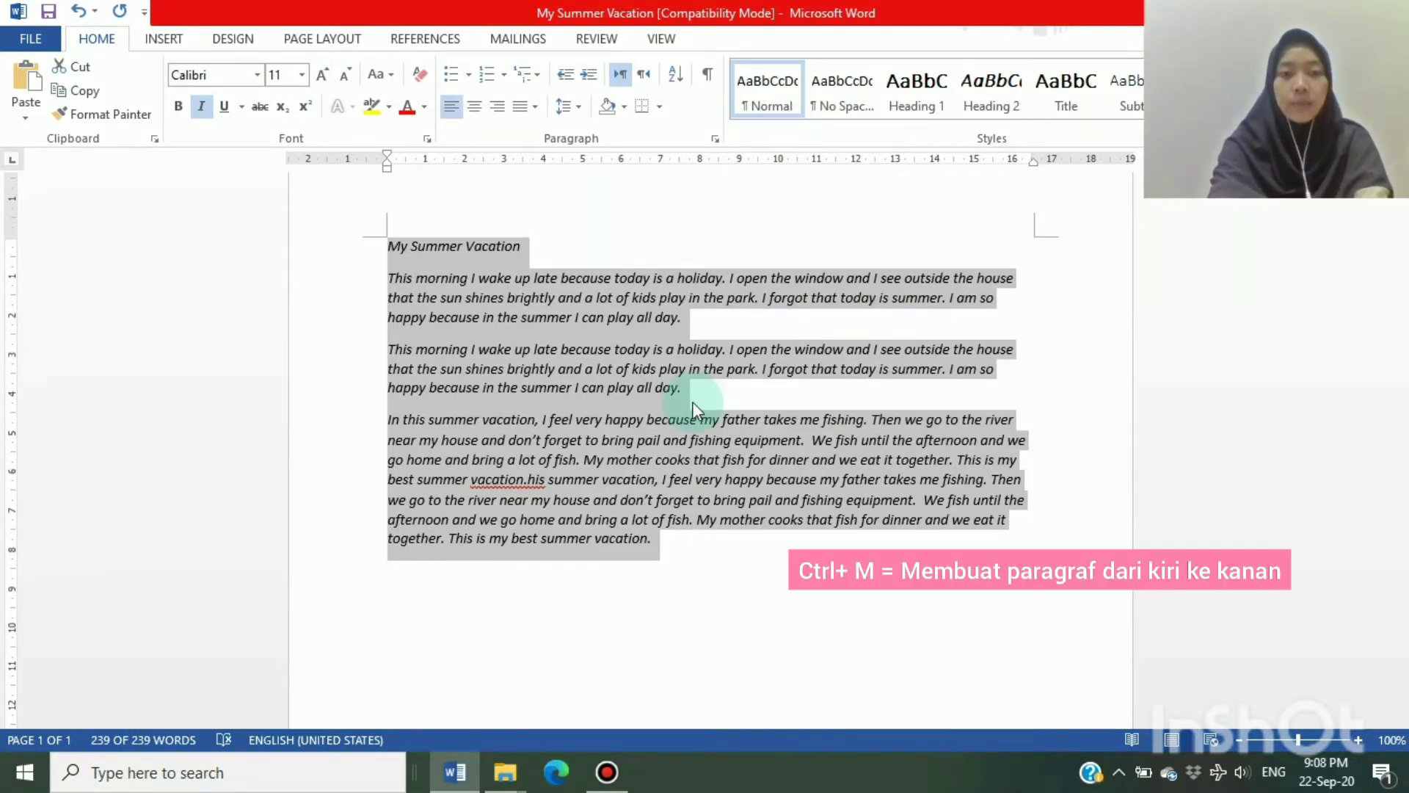
key("ctrl+m")
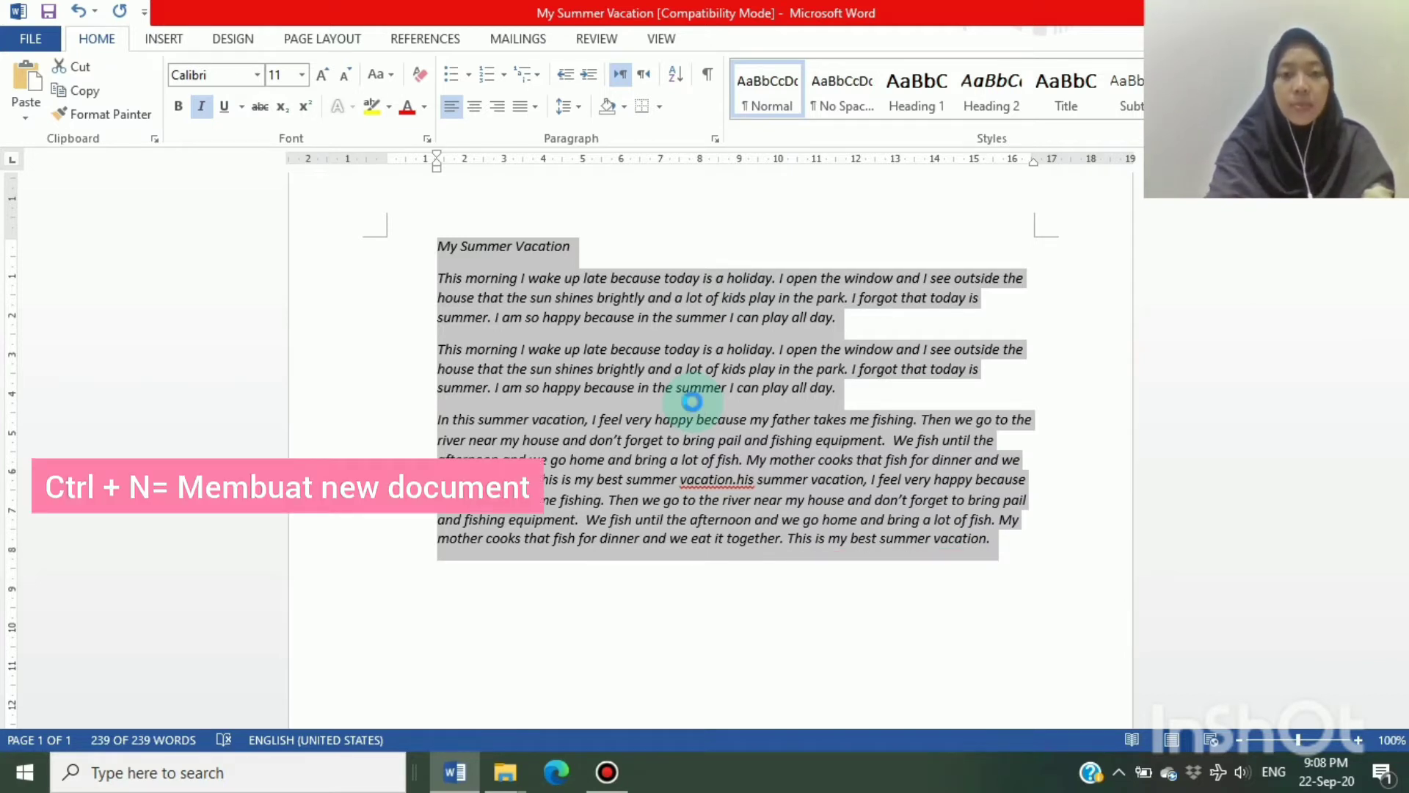
Create a new blank document and return to the My Summer Vacation document
left_click(693, 402)
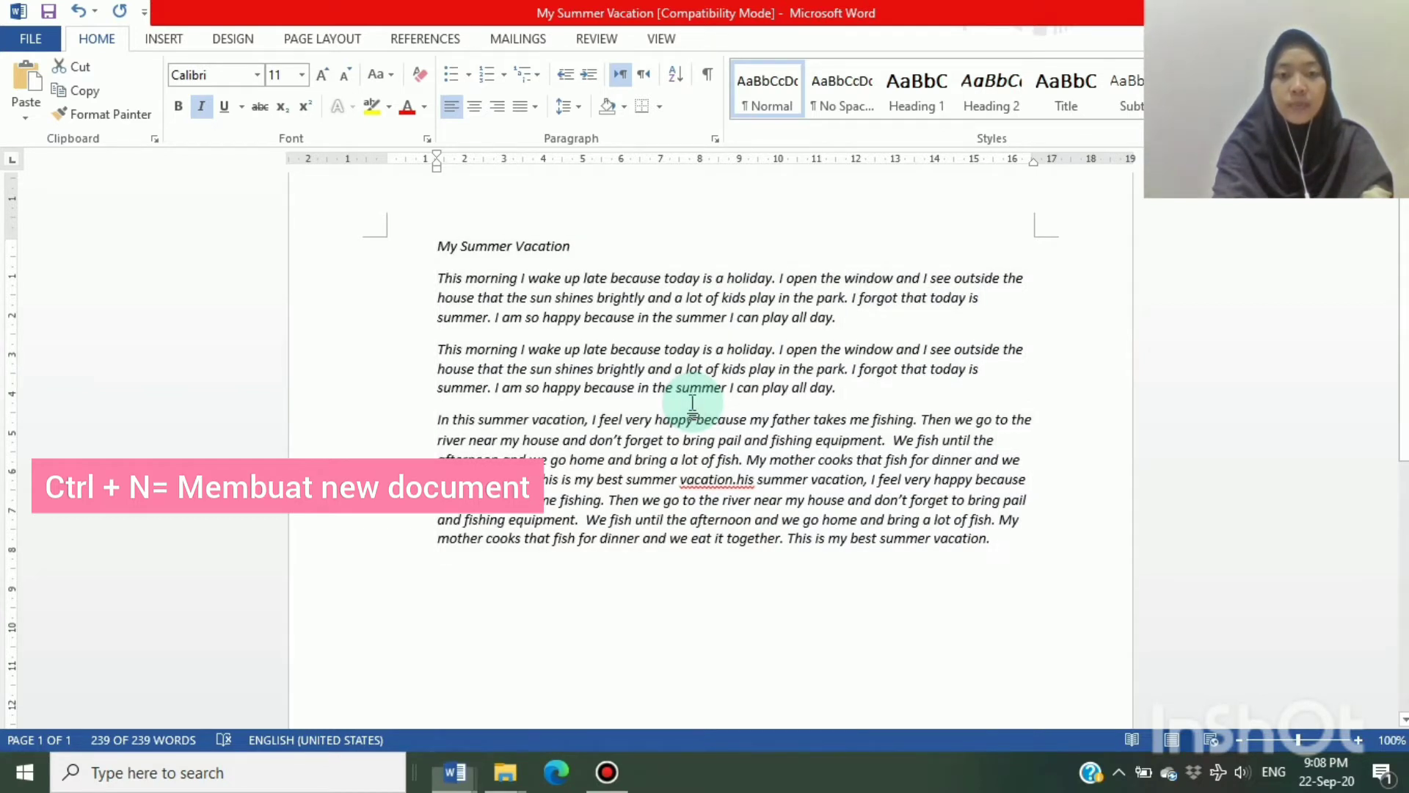
key("ctrl+n")
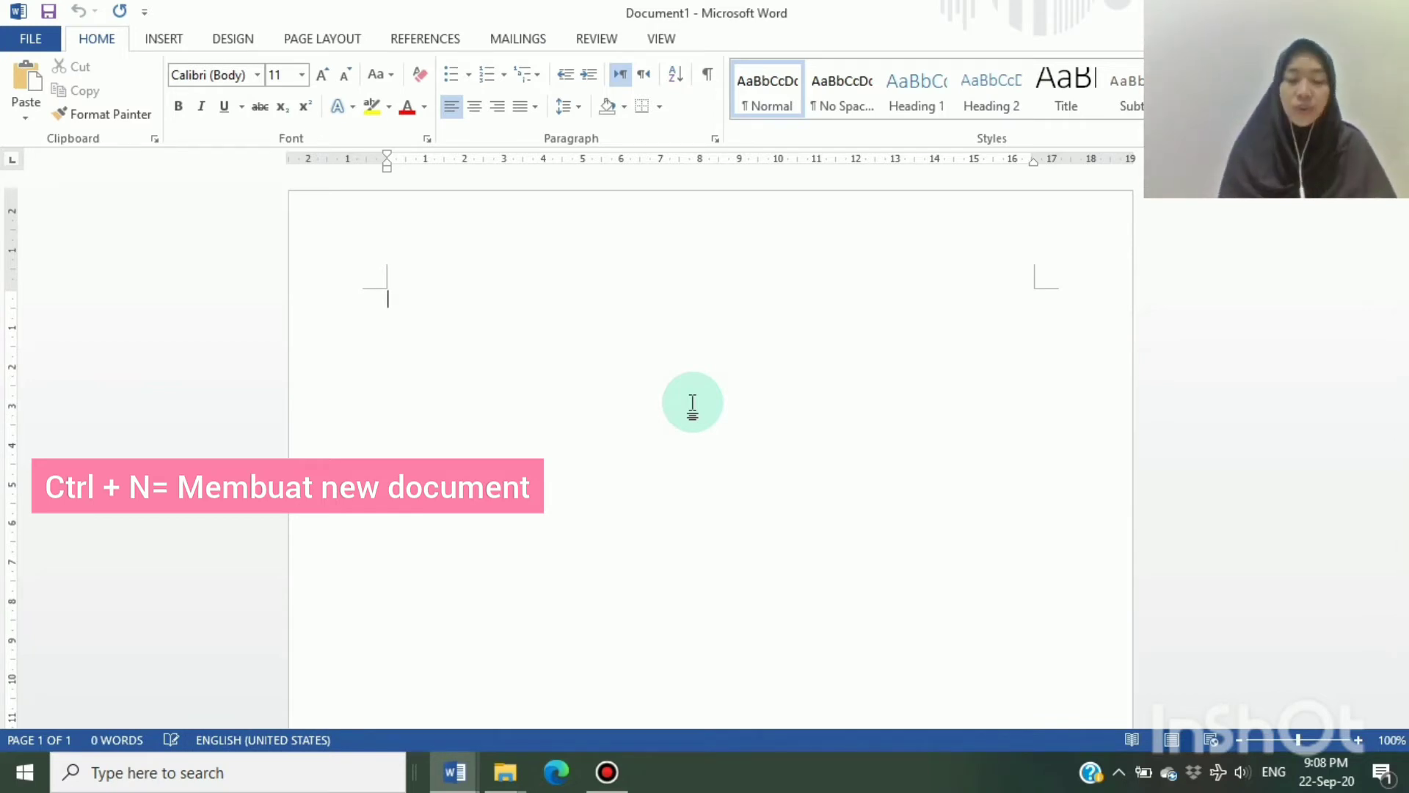
left_click(457, 774)
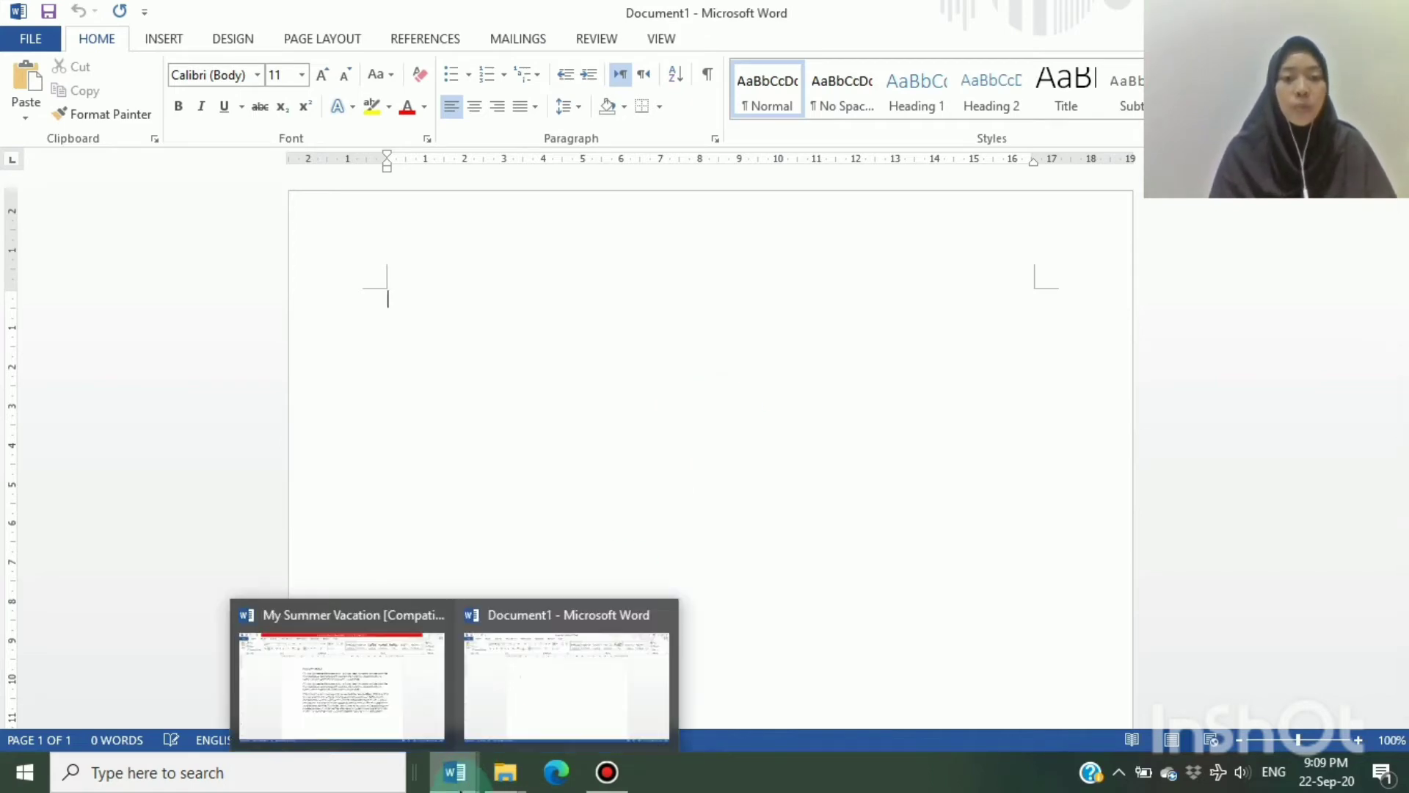
left_click(419, 711)
key("ctrl+a")
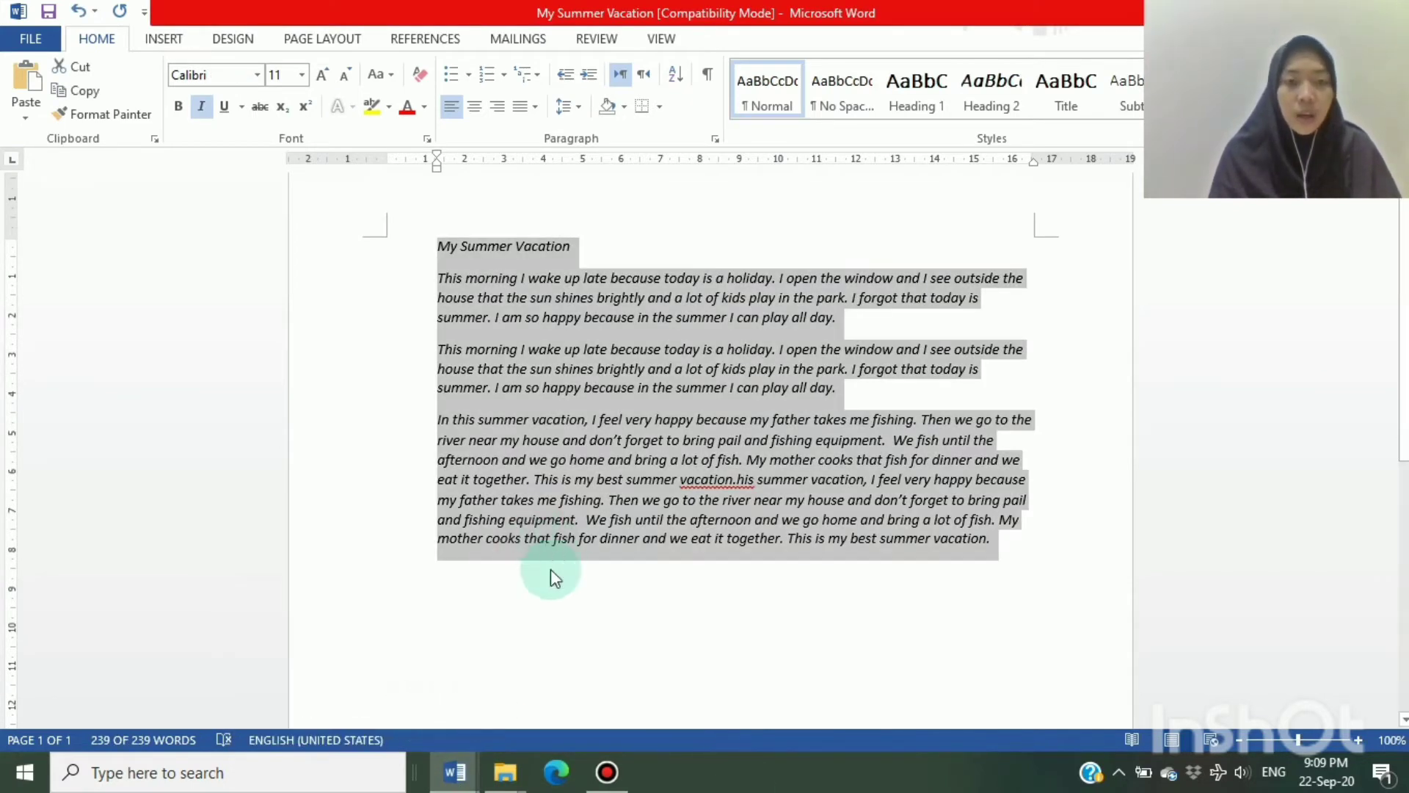
left_click(575, 625)
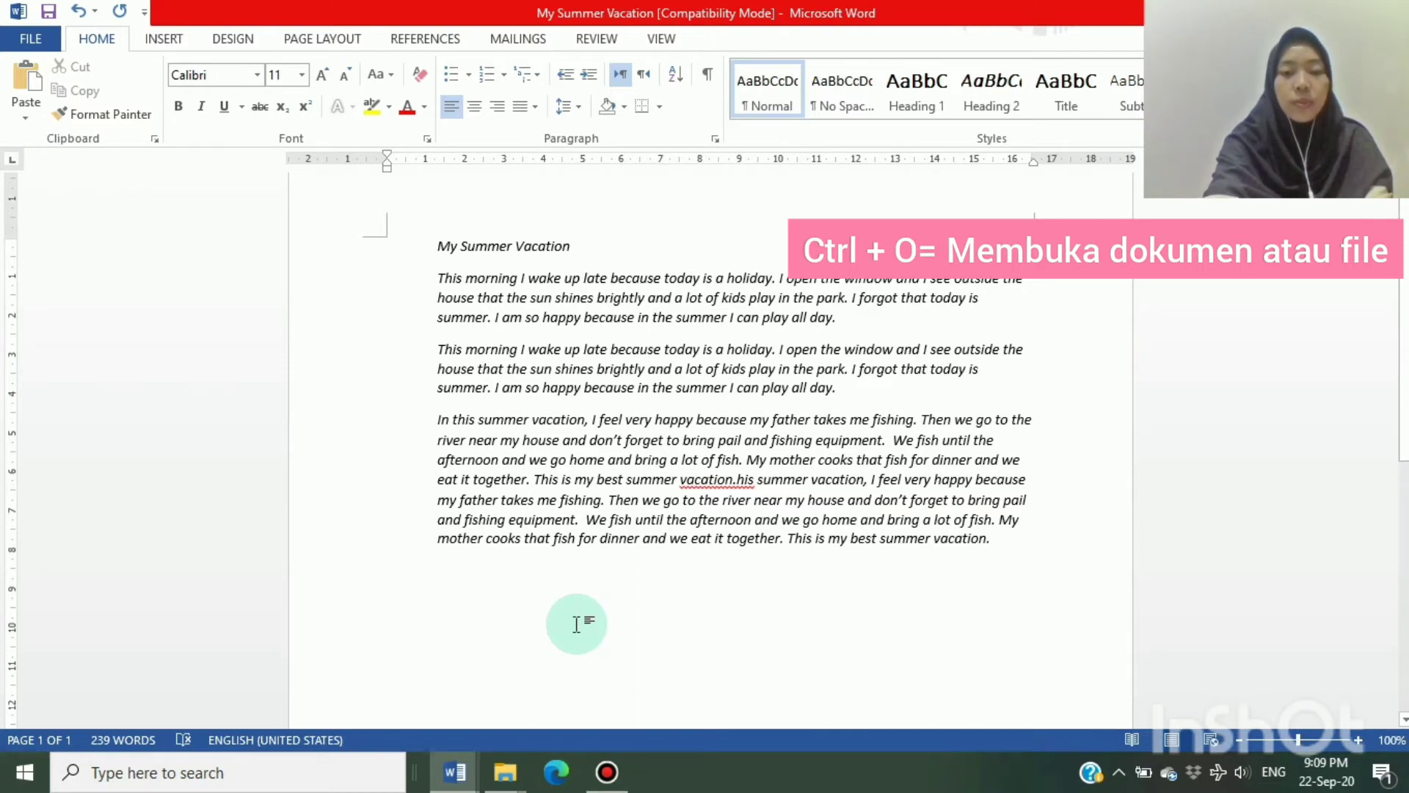
View the Open page with the recent documents and the Print page, closing each one
key("ctrl+o")
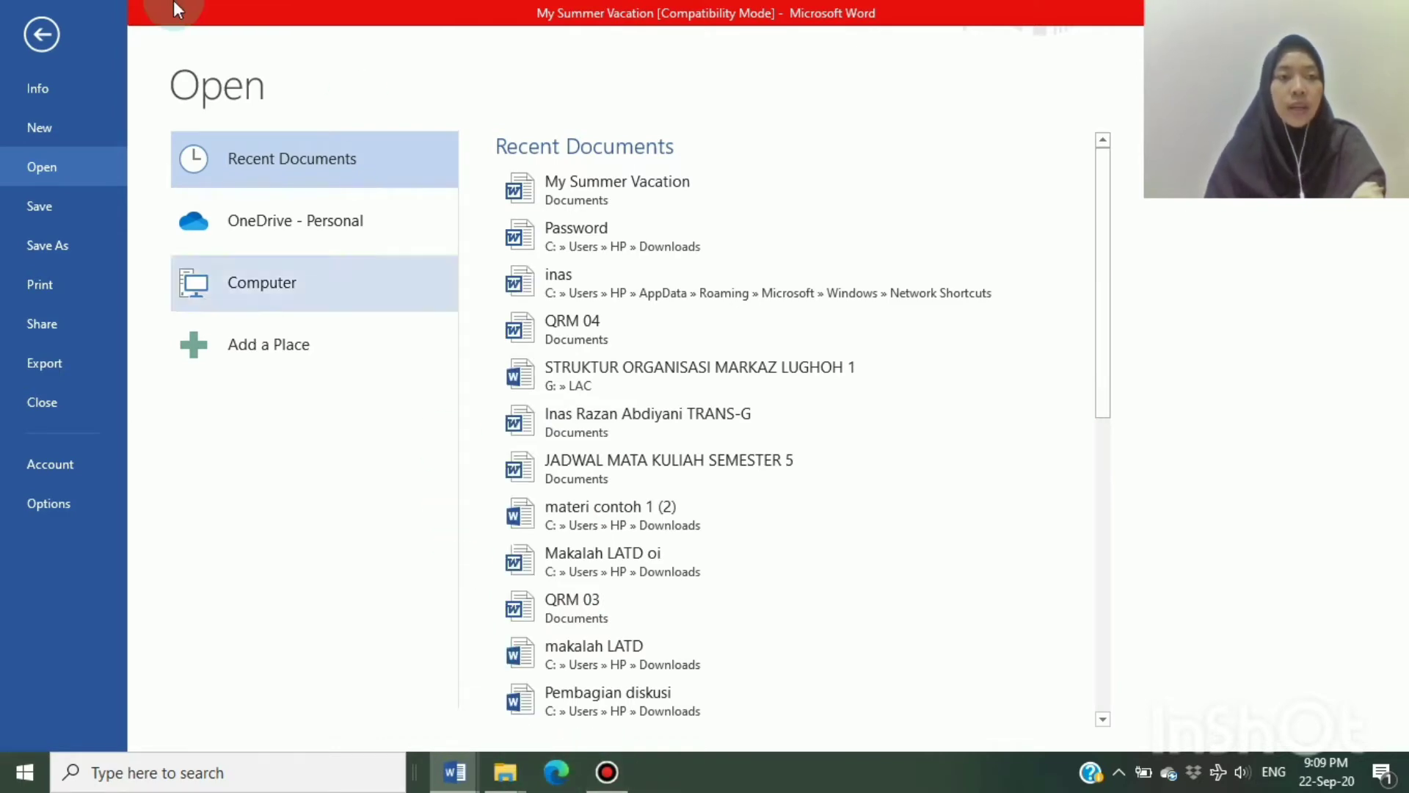
left_click(38, 31)
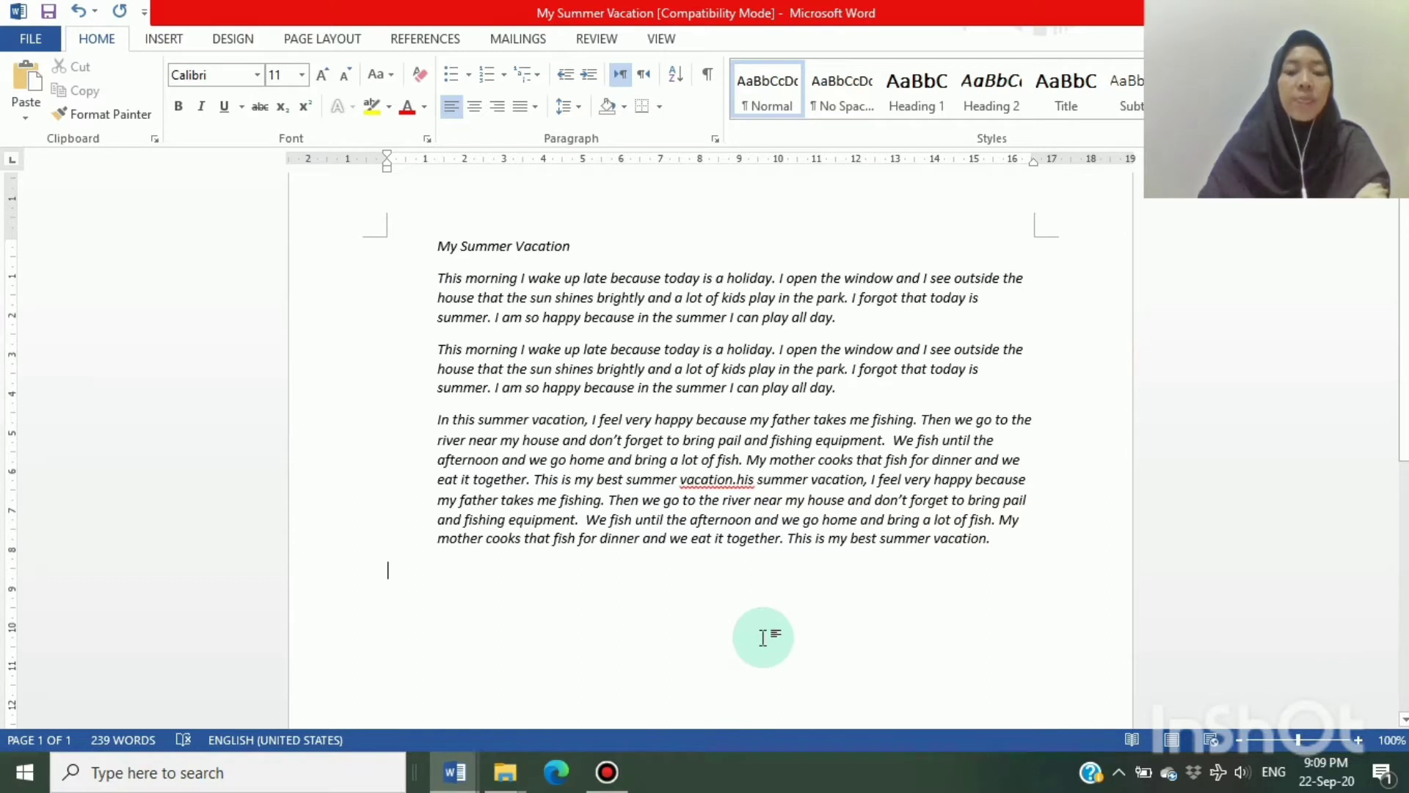
key("ctrl+p")
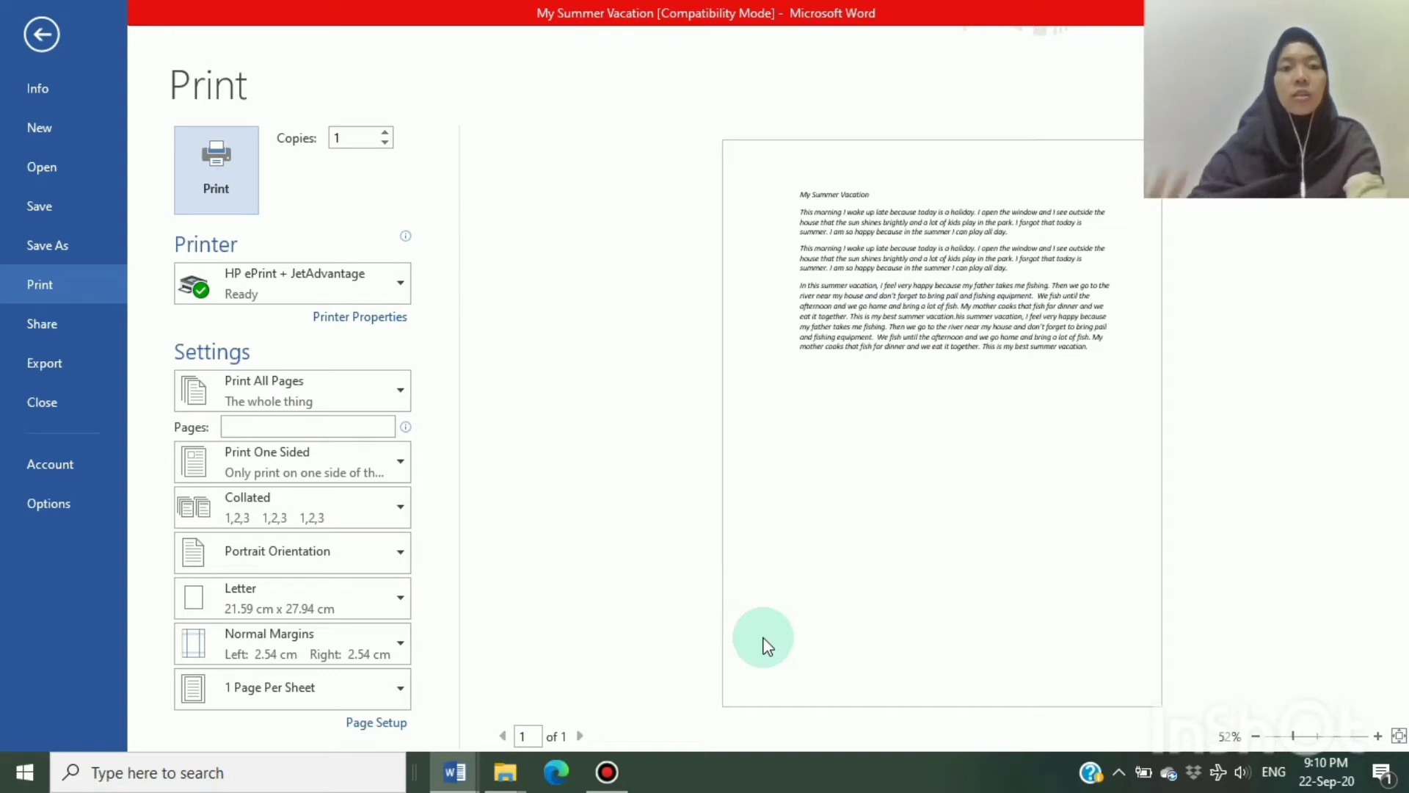
left_click(32, 25)
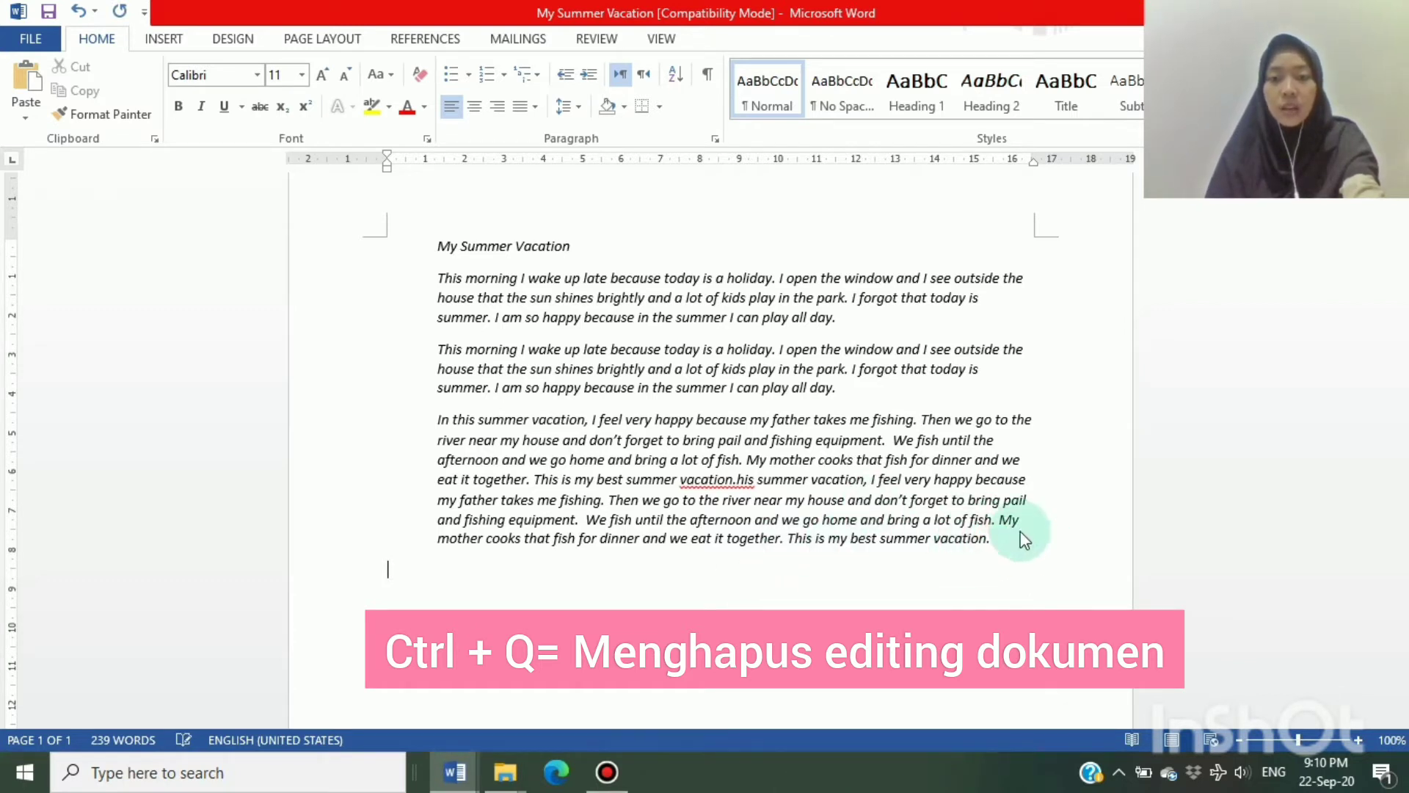
Undo the last change and right-align the title and all paragraphs
left_click(713, 391)
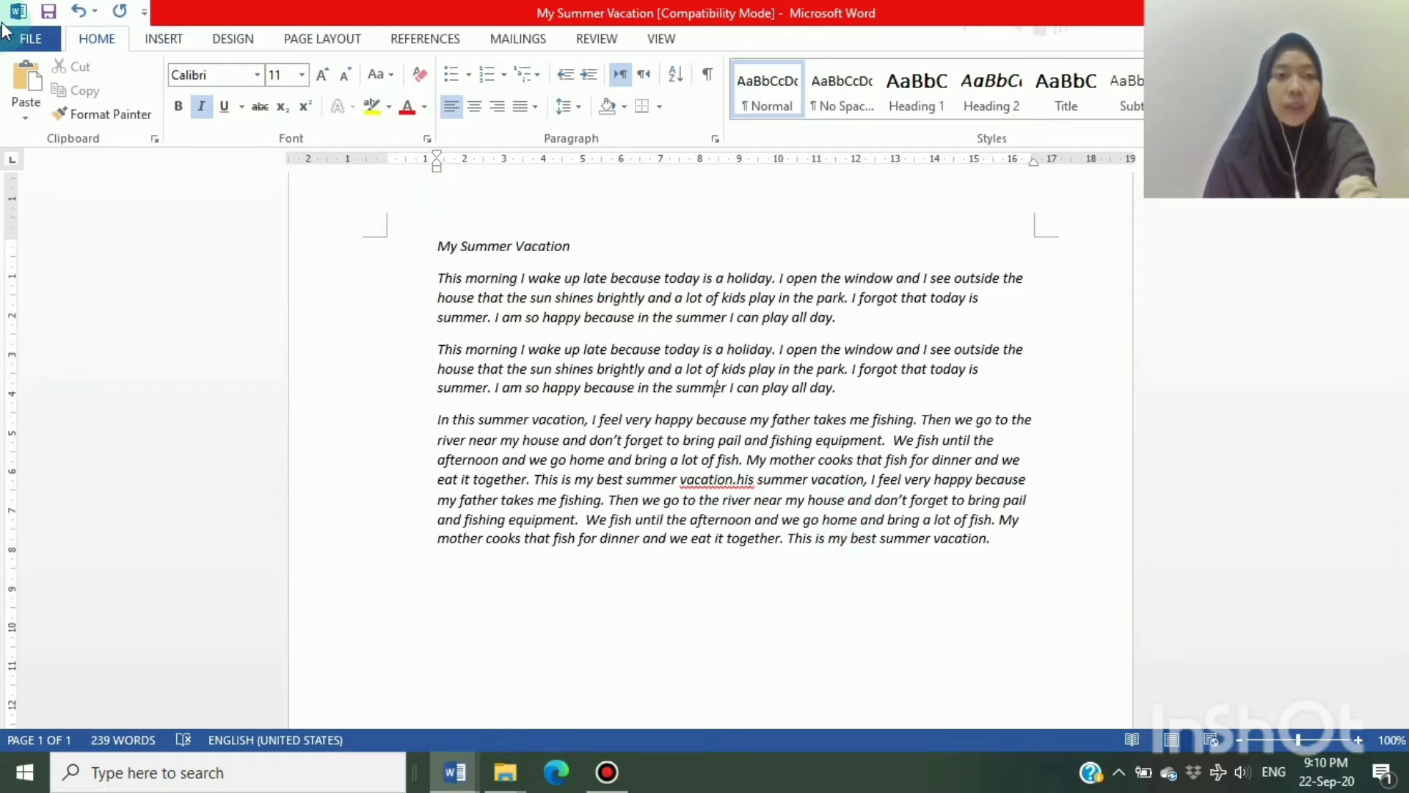
left_click(78, 13)
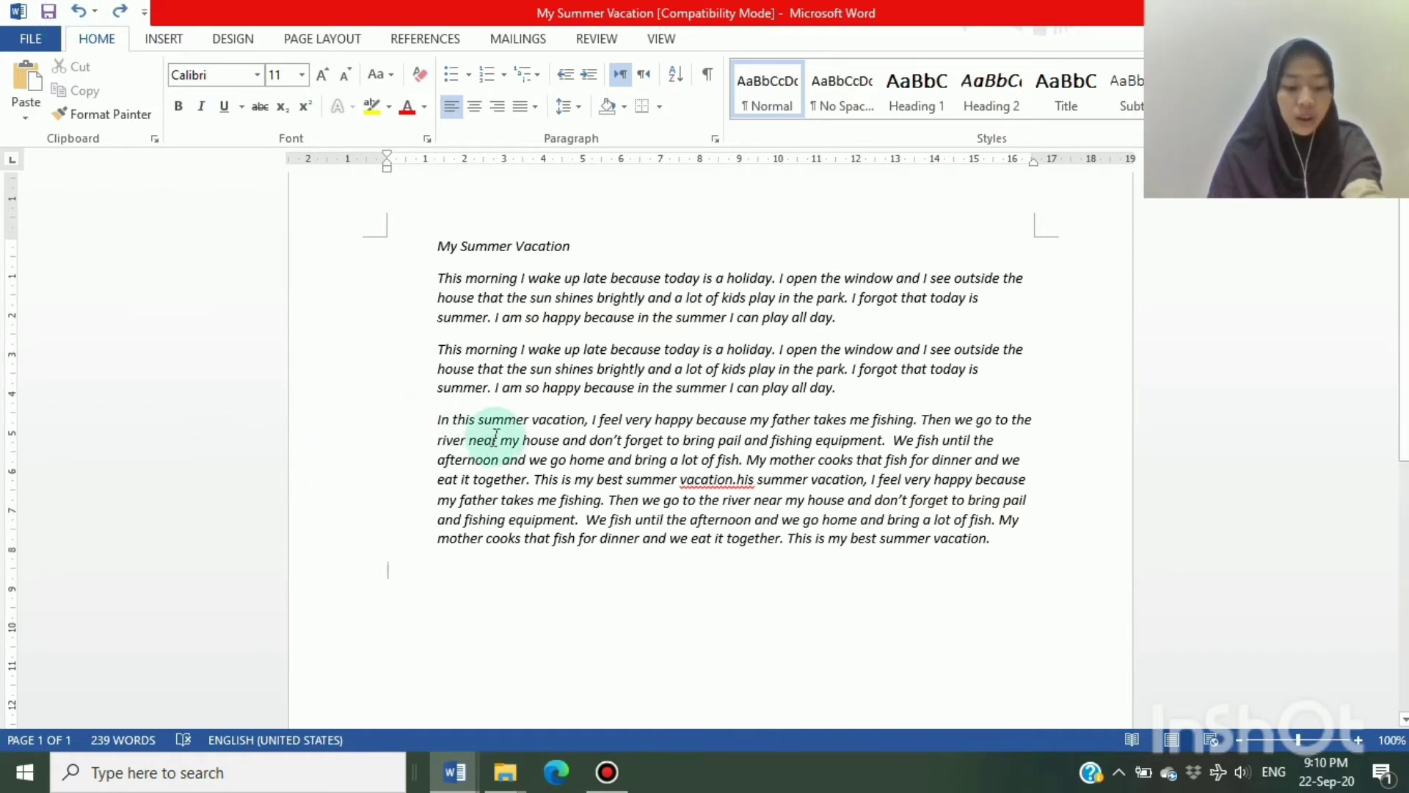
left_click(999, 536)
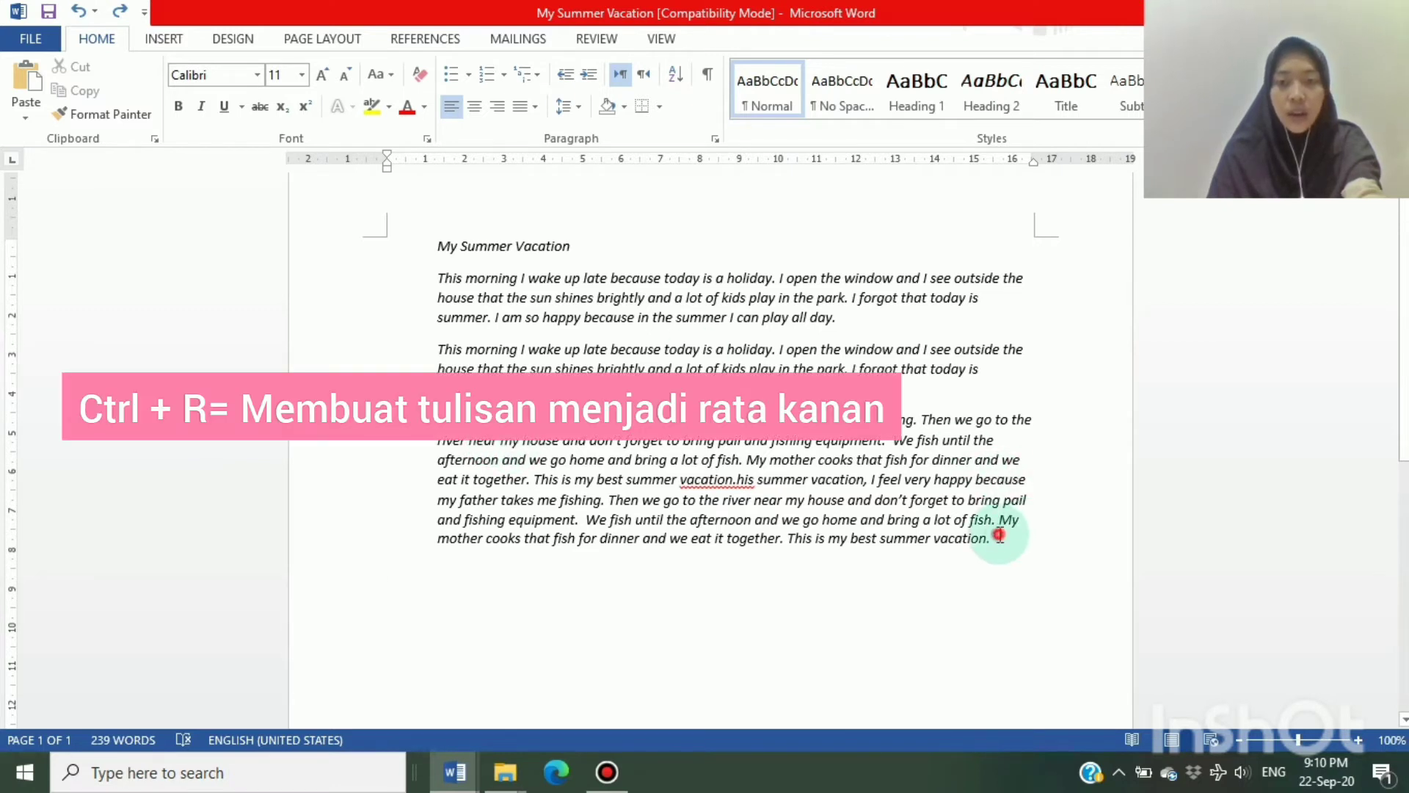
left_click_drag(1000, 536, 384, 196)
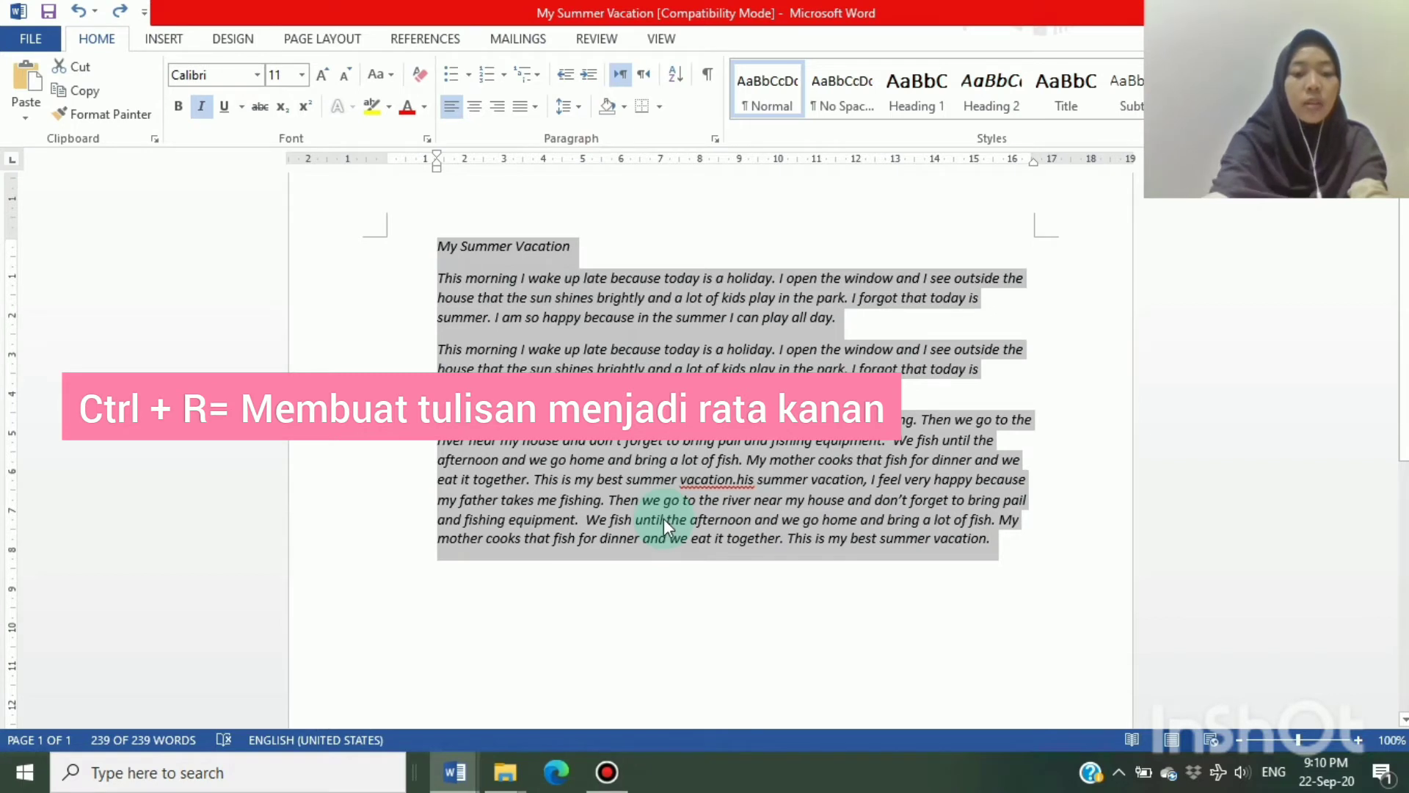
key("ctrl+r")
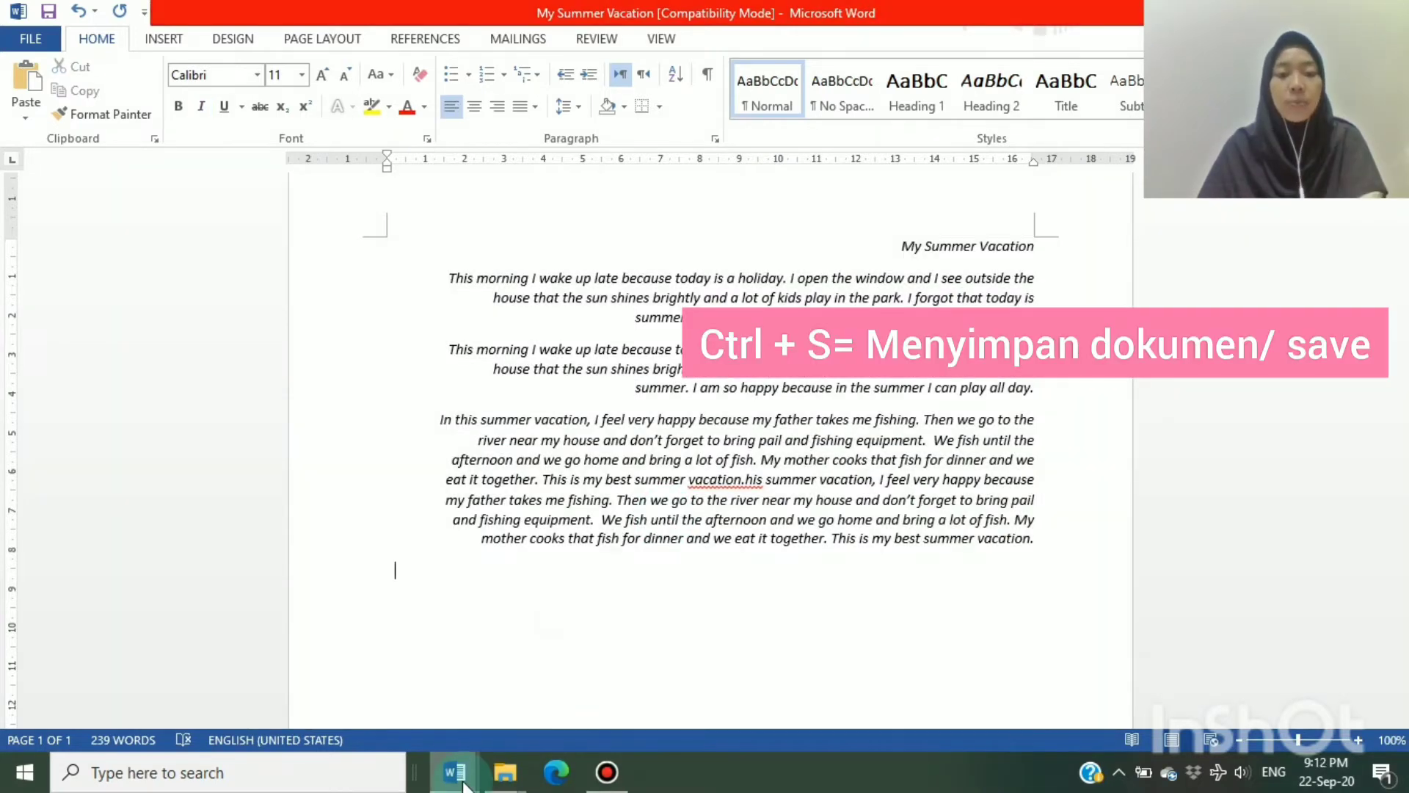
Switch to the blank Document1, view its Save As page and close it
mouse_move(469, 774)
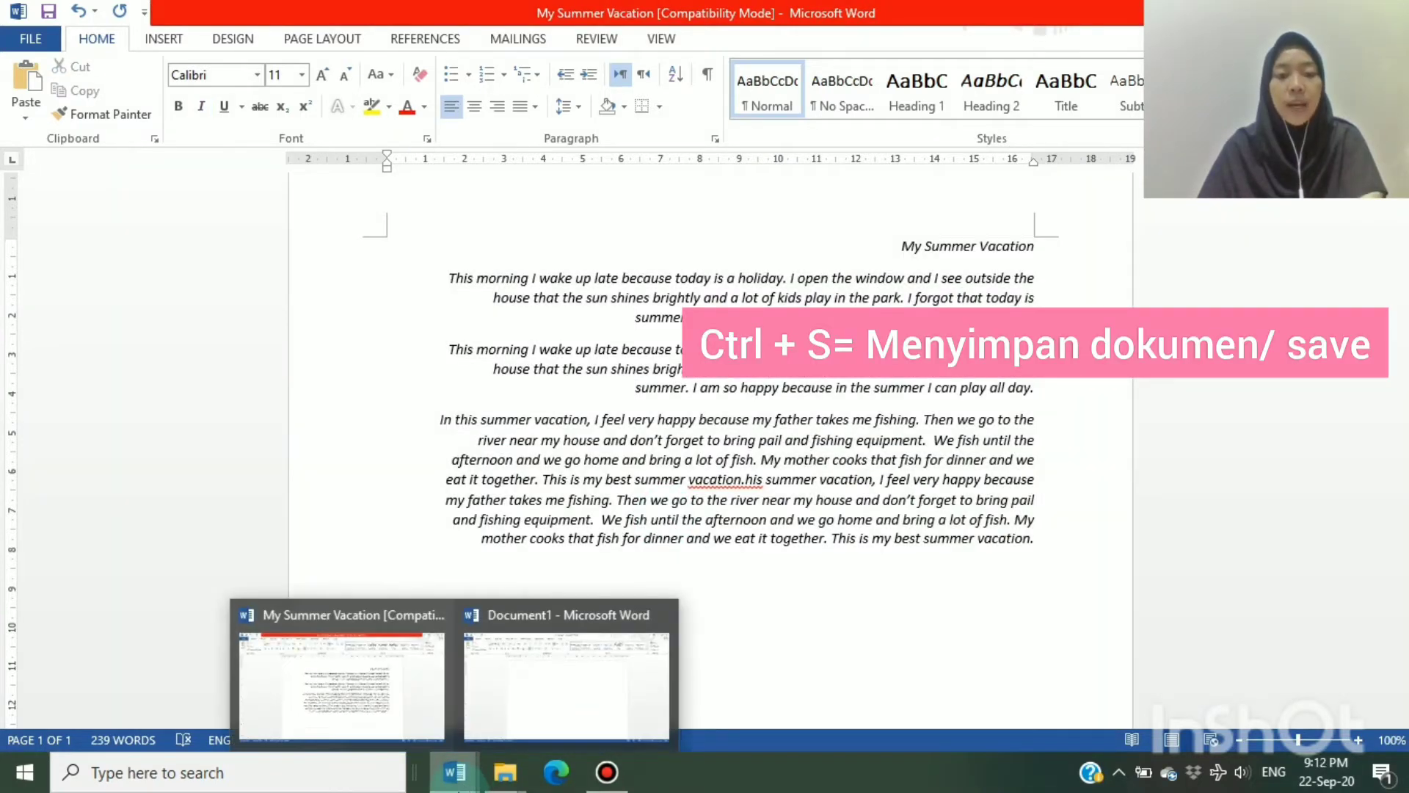
left_click(527, 698)
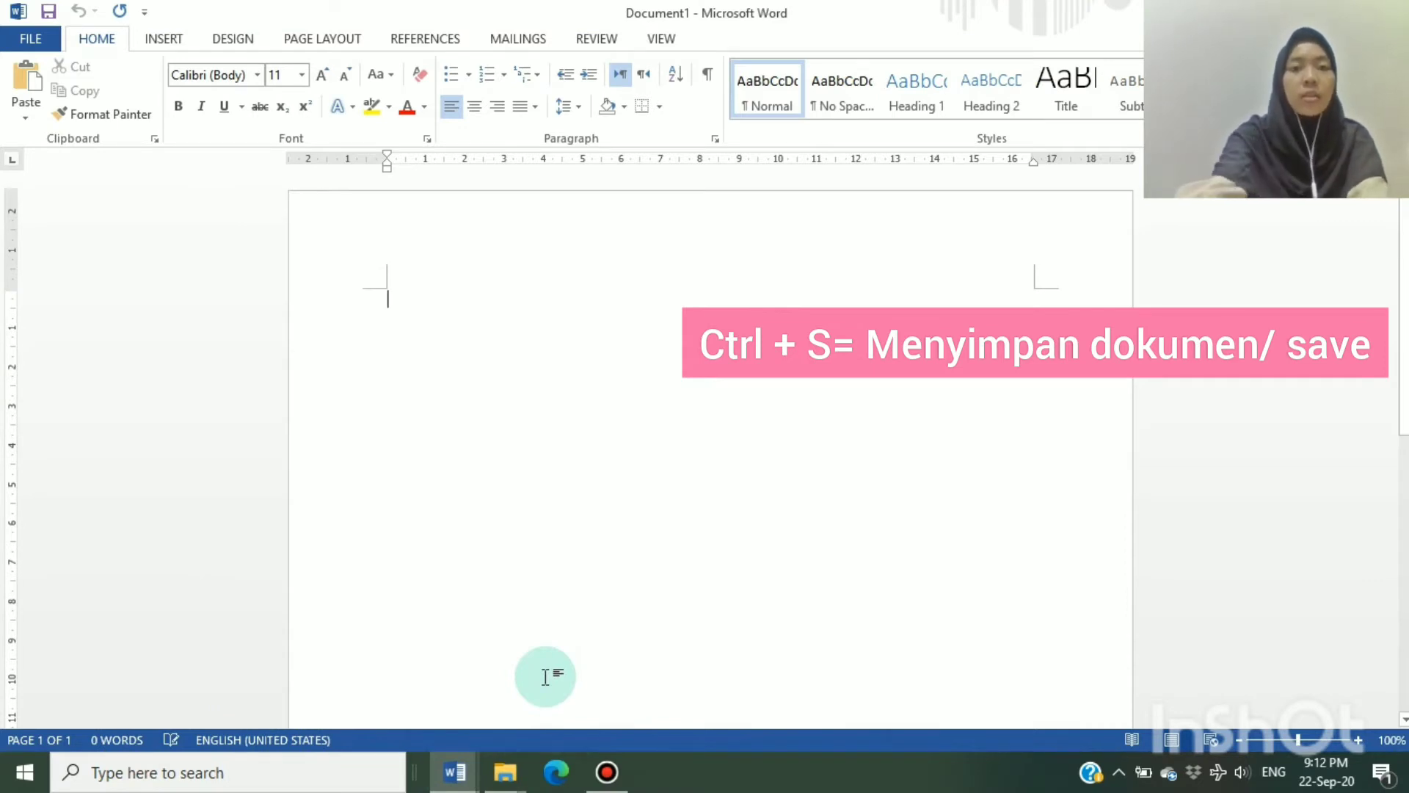
key("ctrl+s")
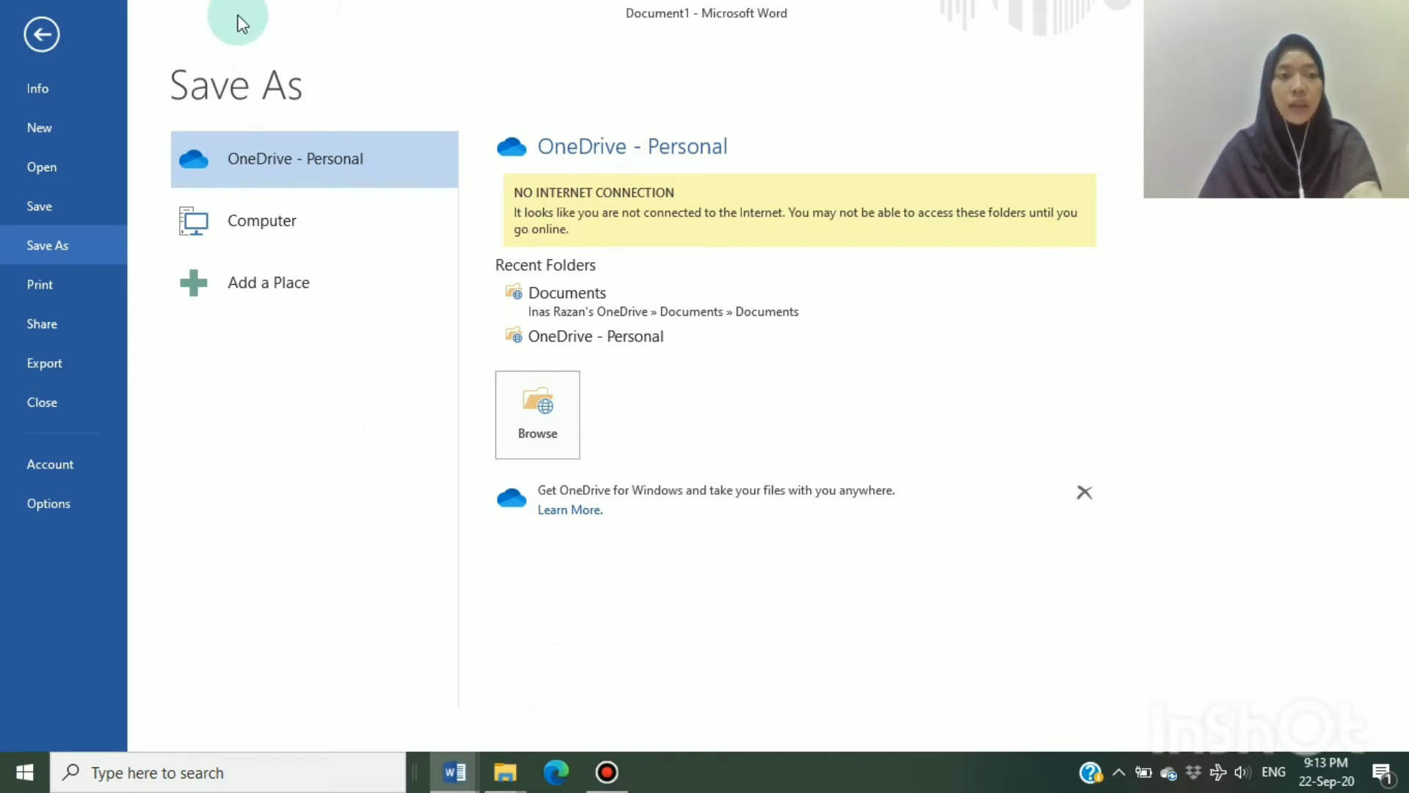
left_click(46, 34)
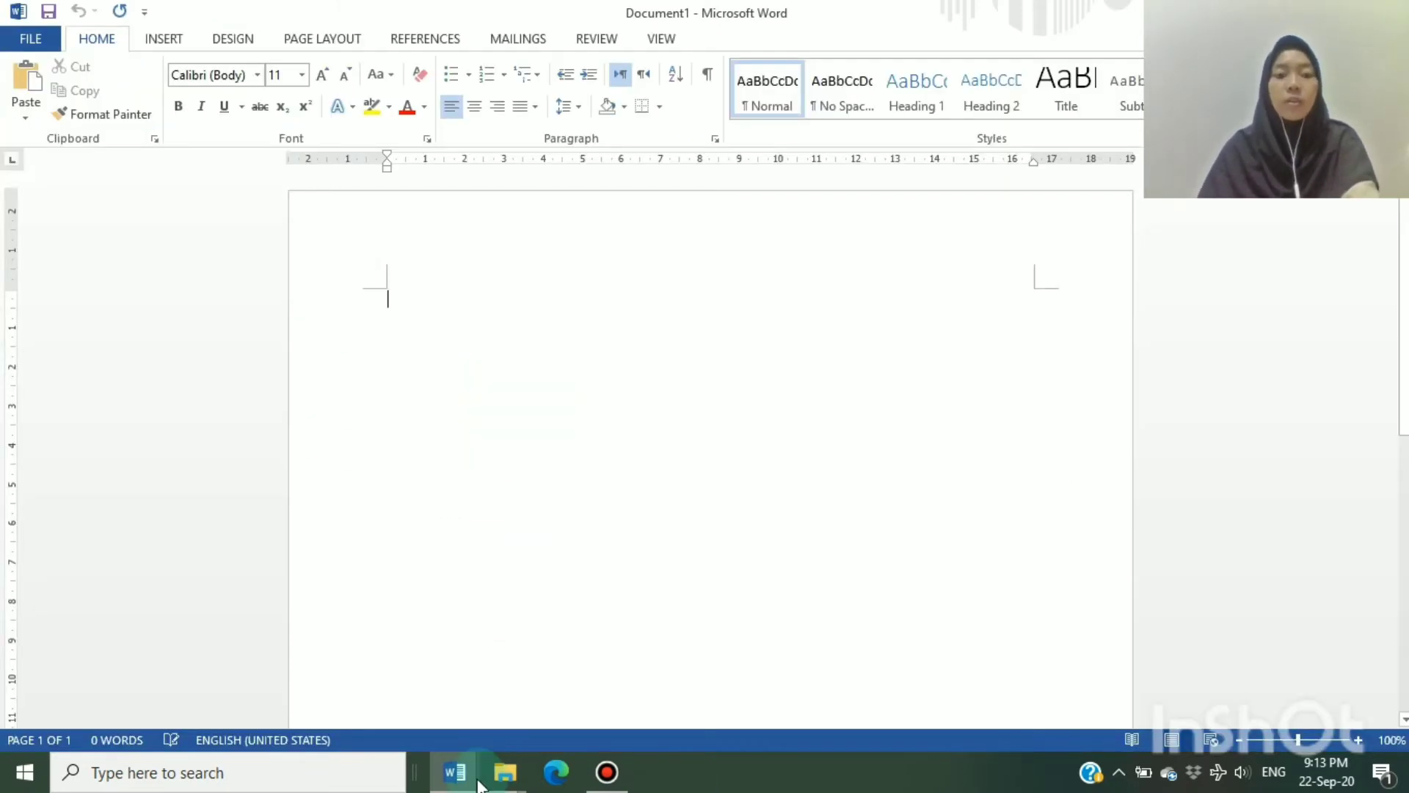
Return to the My Summer Vacation document and apply a hanging indent to the empty paragraph below the text
left_click(454, 771)
left_click(399, 707)
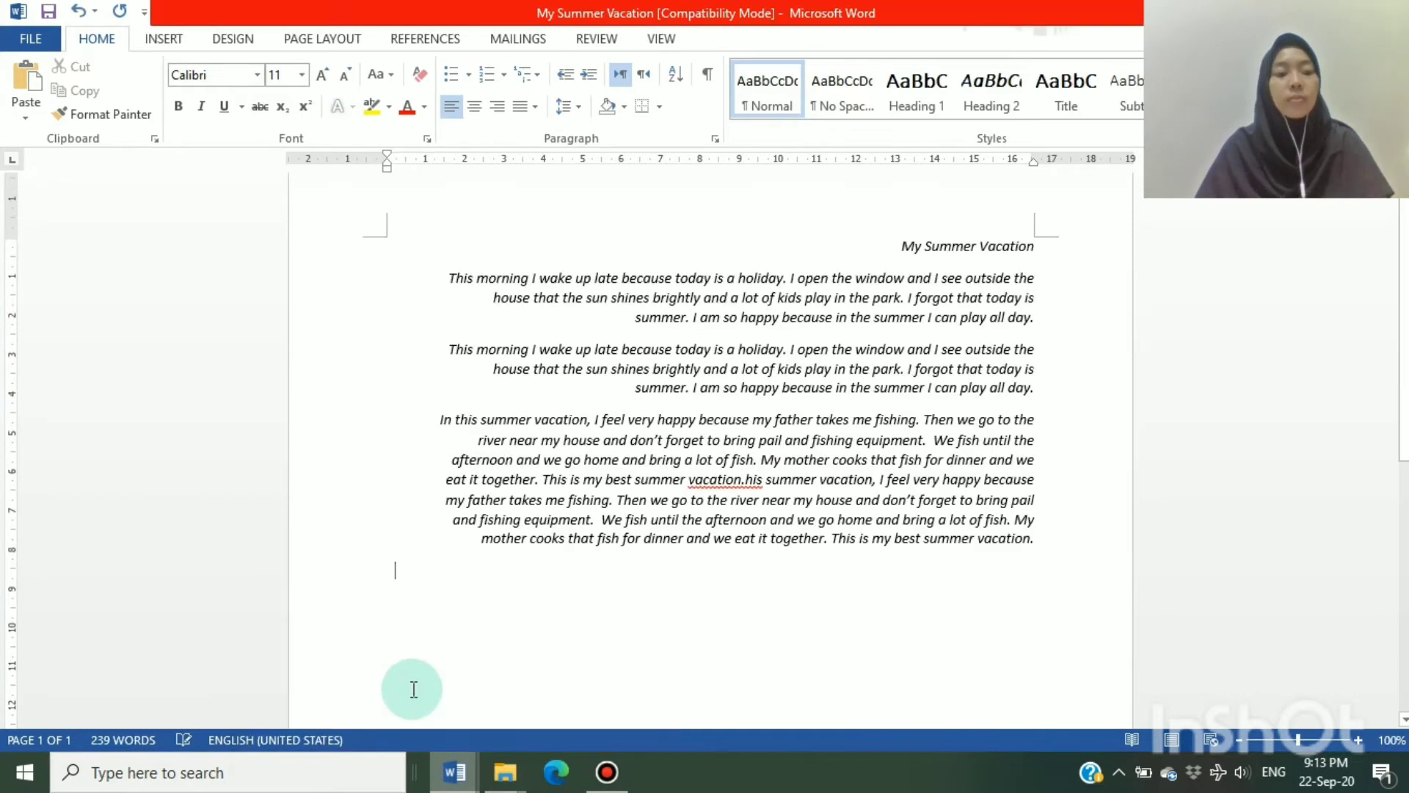
left_click(423, 653)
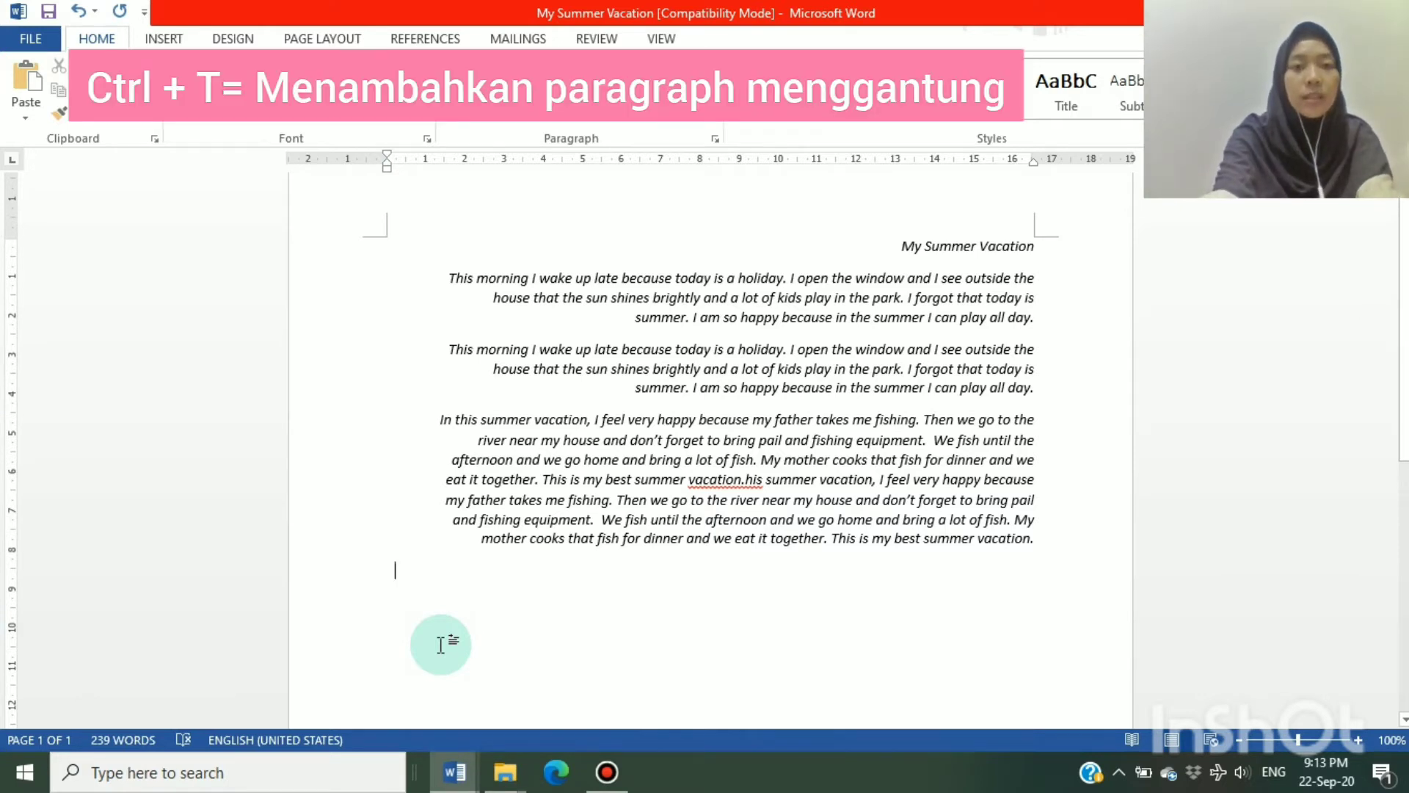
key("ctrl+t")
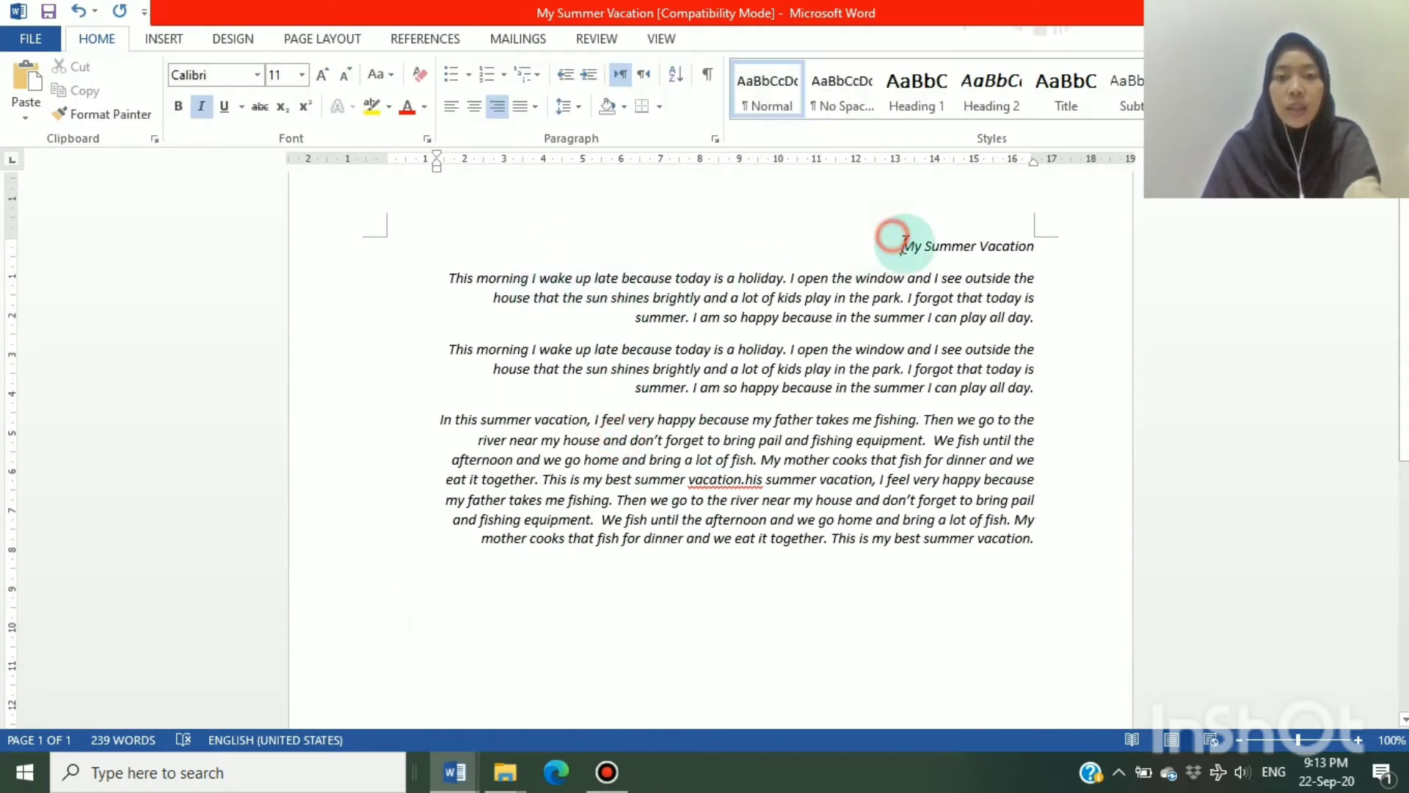
Underline the title and all paragraphs, undoing the stray letter that overwrites the selected text
left_click_drag(896, 242, 1036, 545)
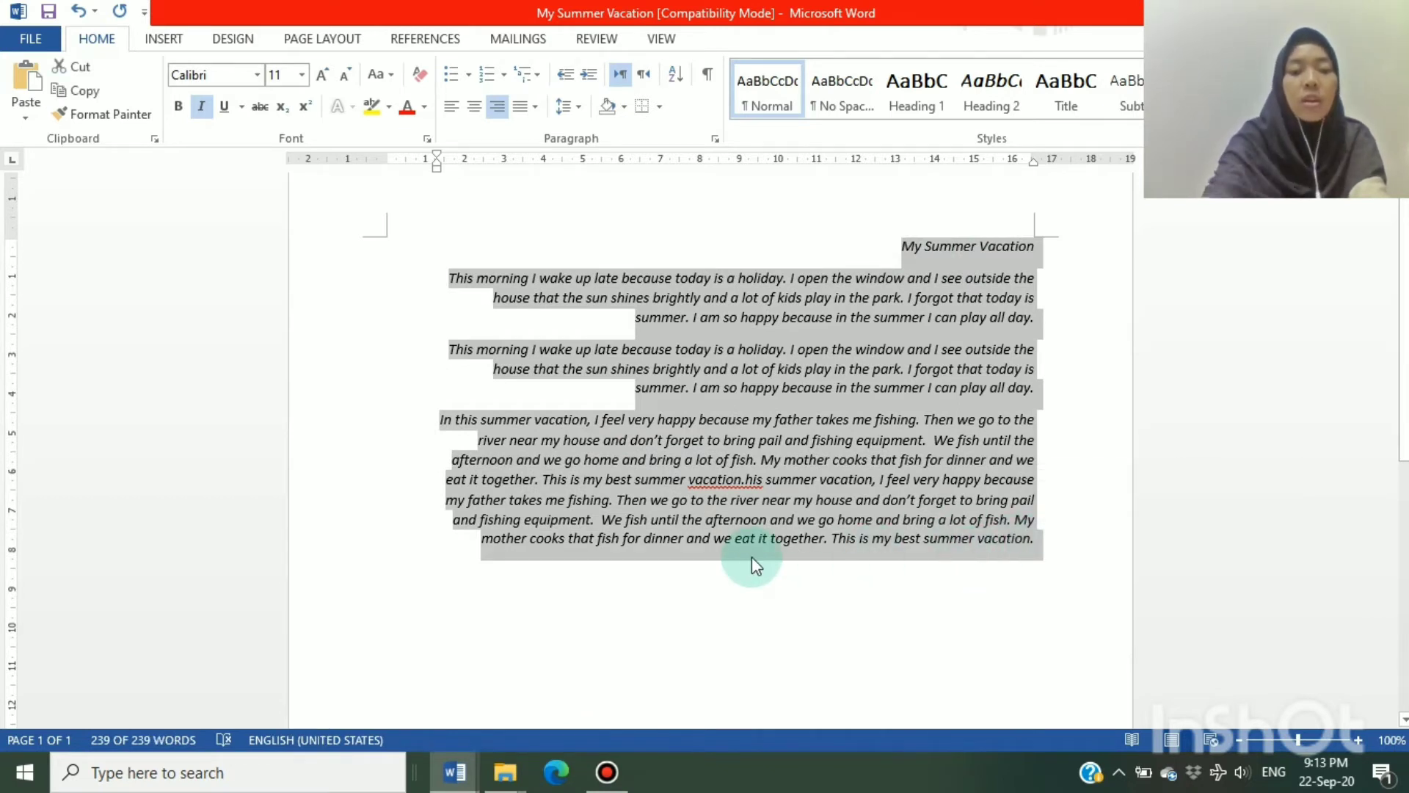
key("ctrl+u")
type("u")
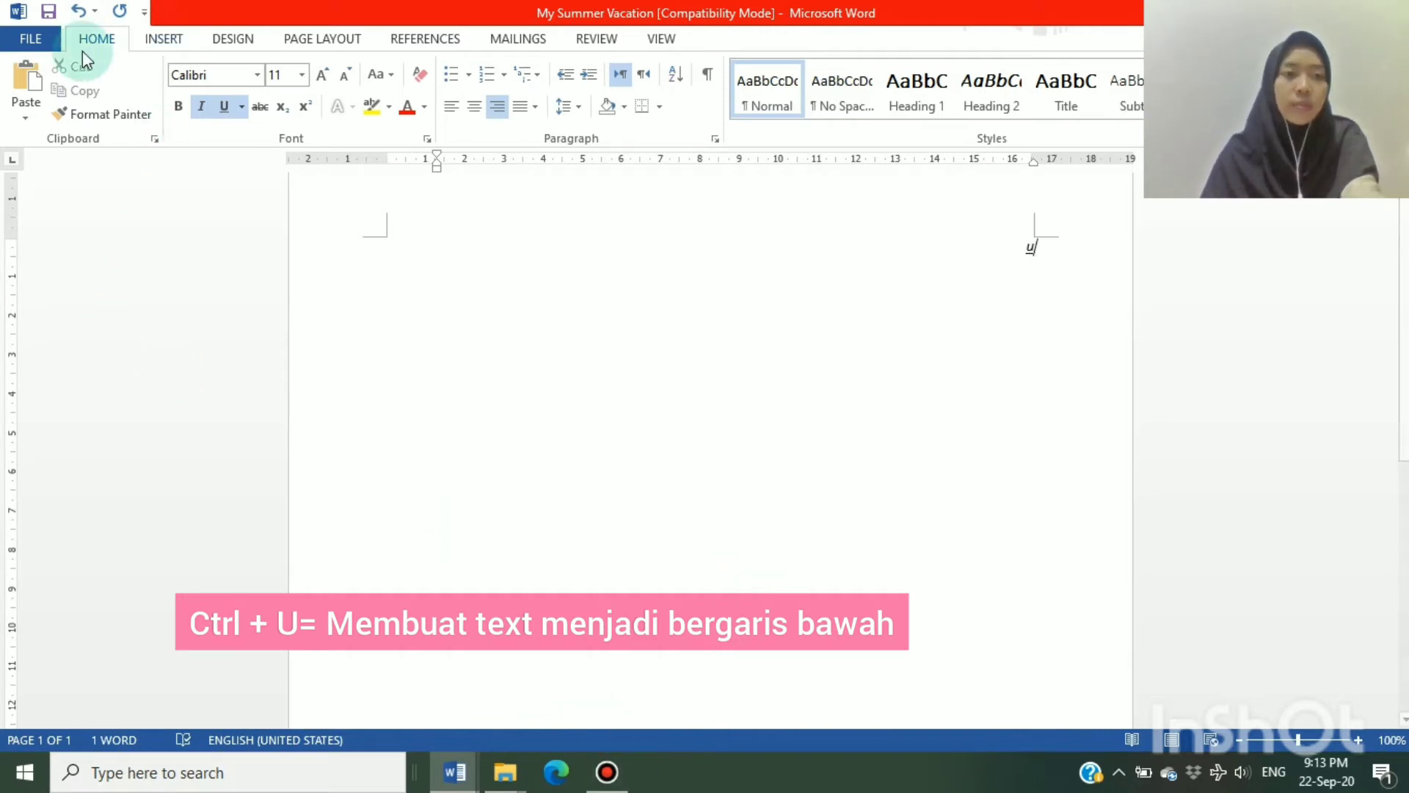
left_click(73, 15)
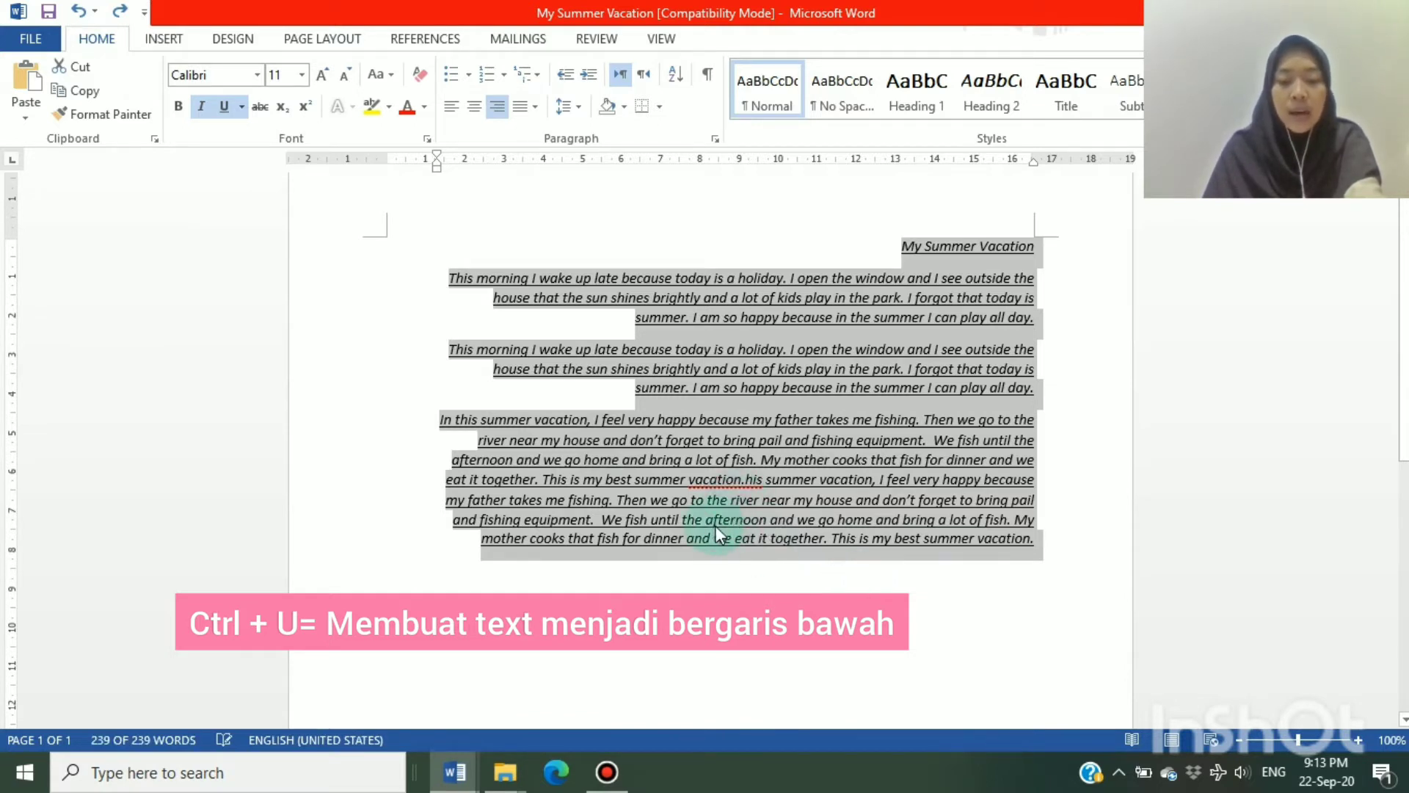
left_click(645, 571)
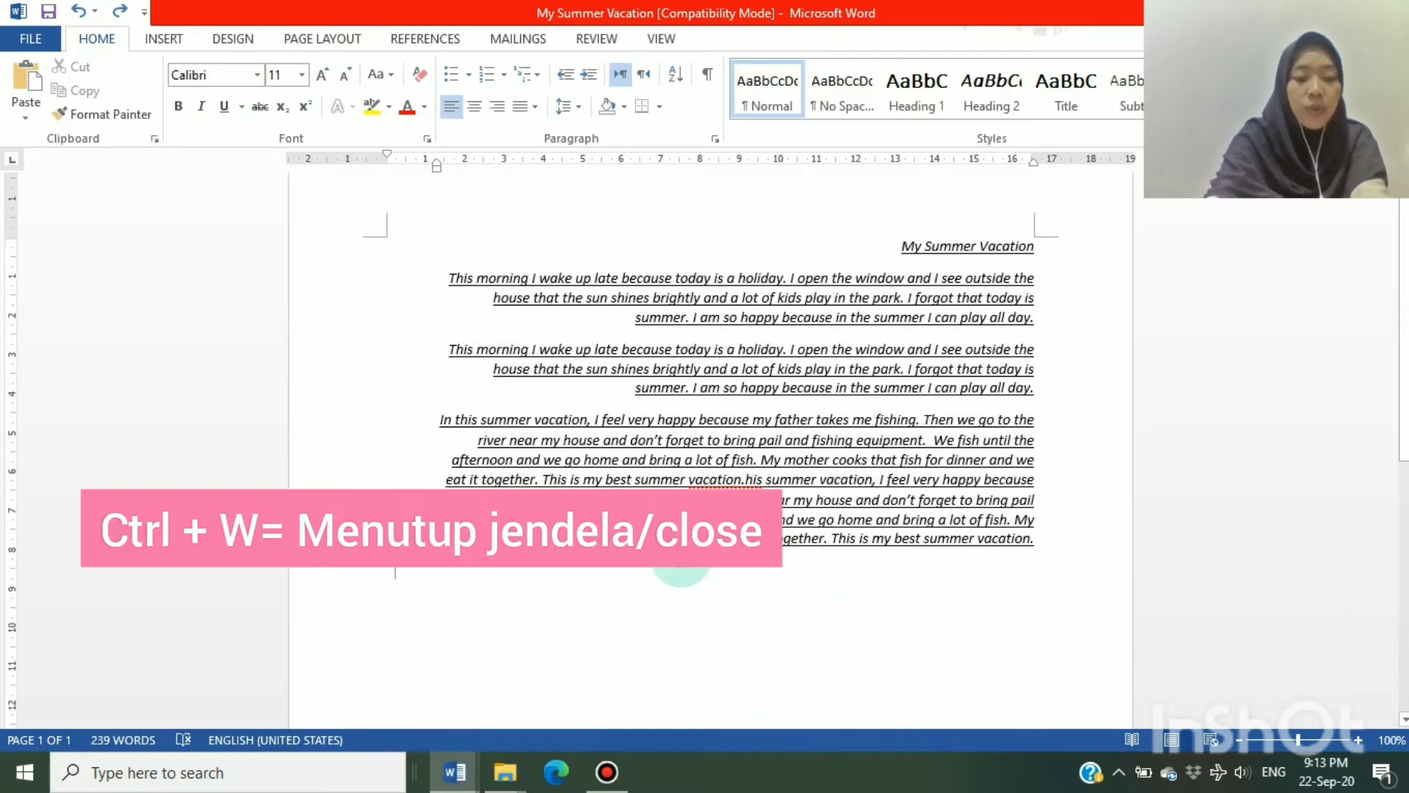
View the save prompt for closing the My Summer Vacation document and dismiss it, keeping the document open
key("ctrl+w")
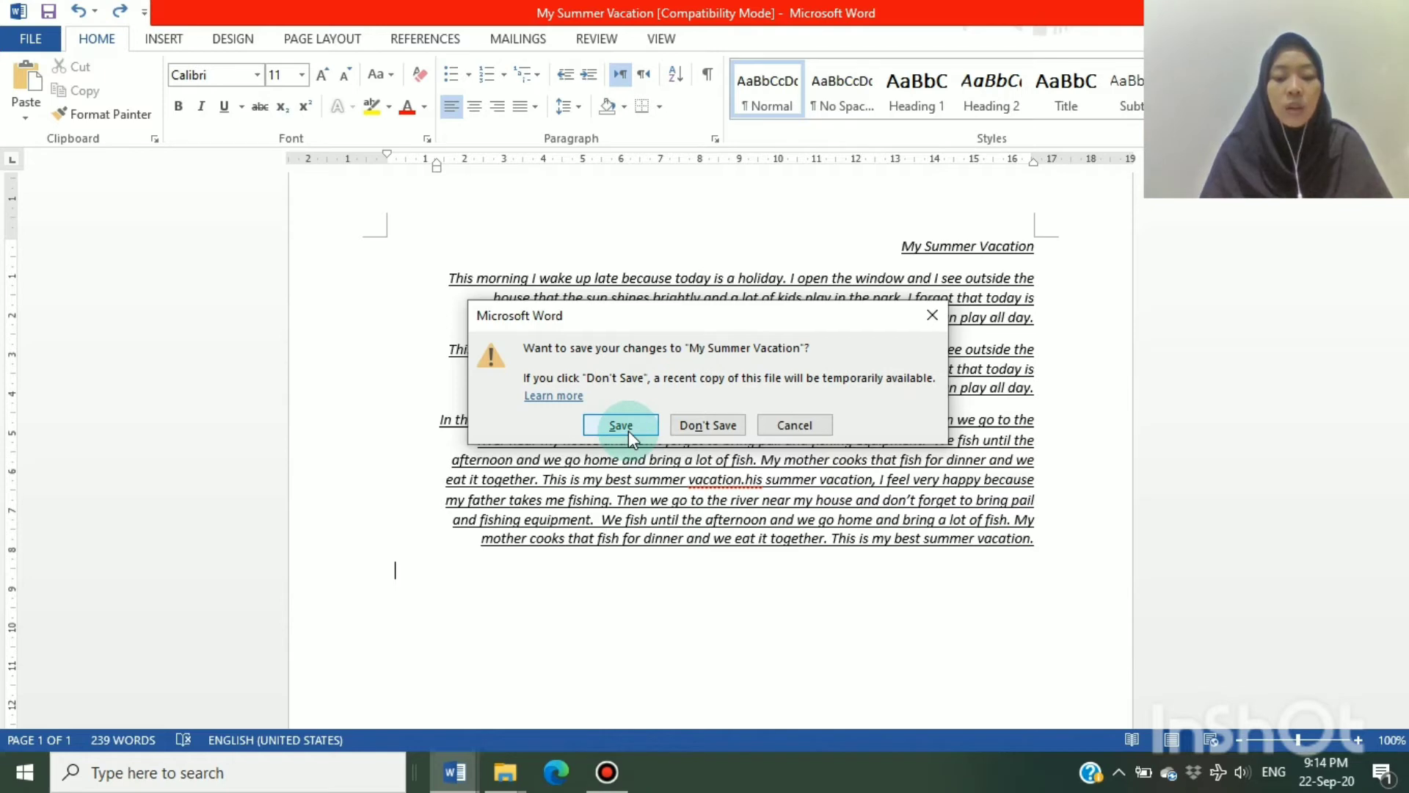
left_click(933, 316)
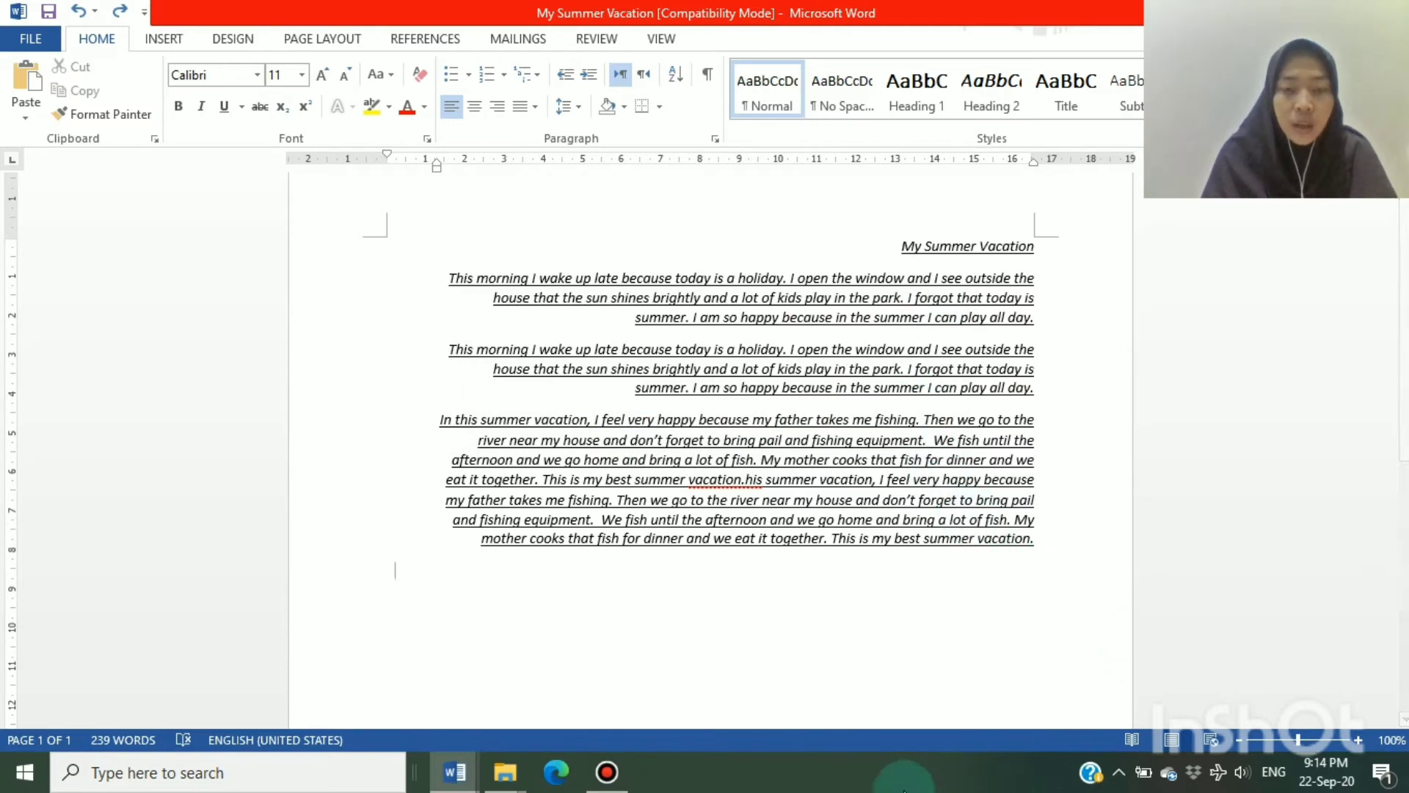
left_click(810, 536)
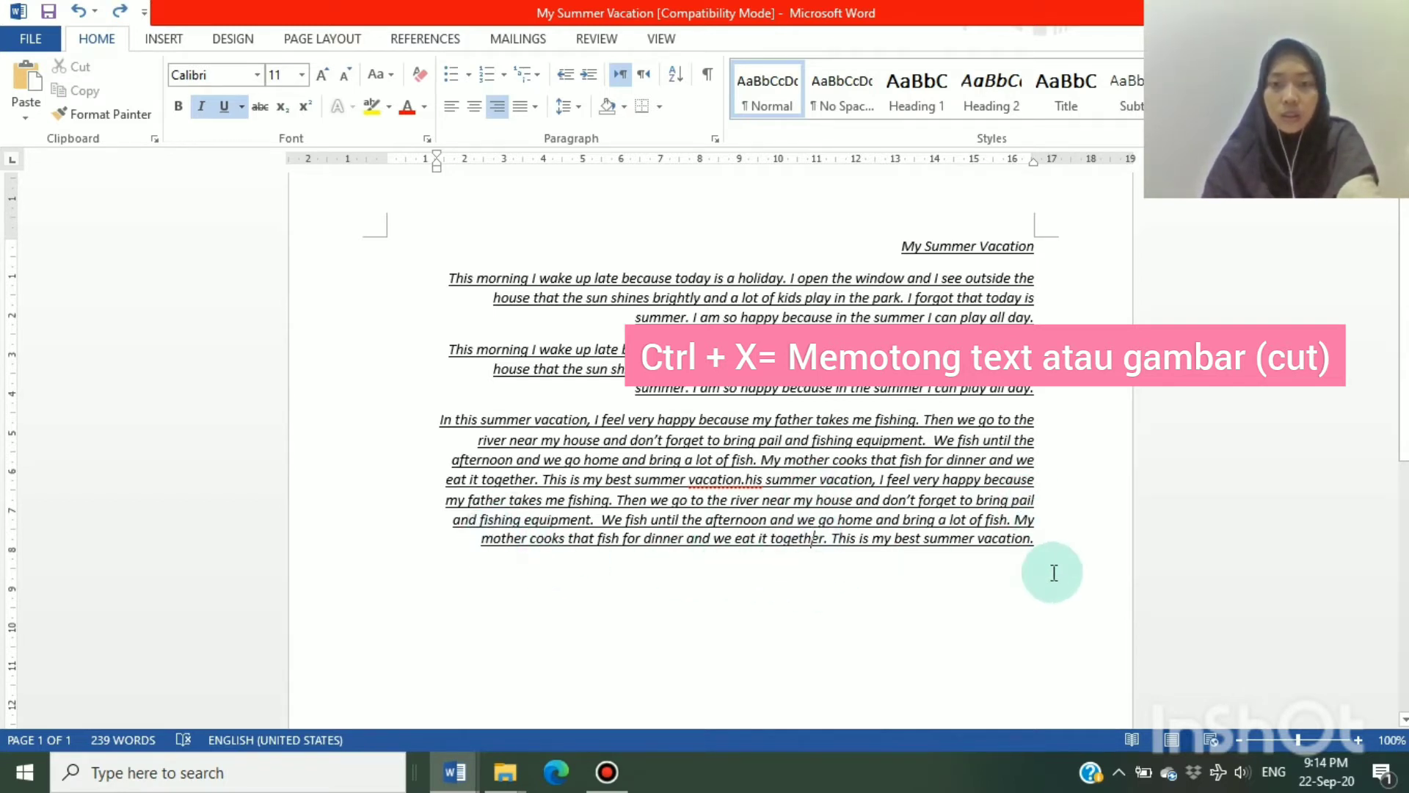
Cut the closing sentence "This is my best summer vacation." from the last paragraph and undo the cut
left_click_drag(1030, 538, 829, 547)
key("ctrl+x")
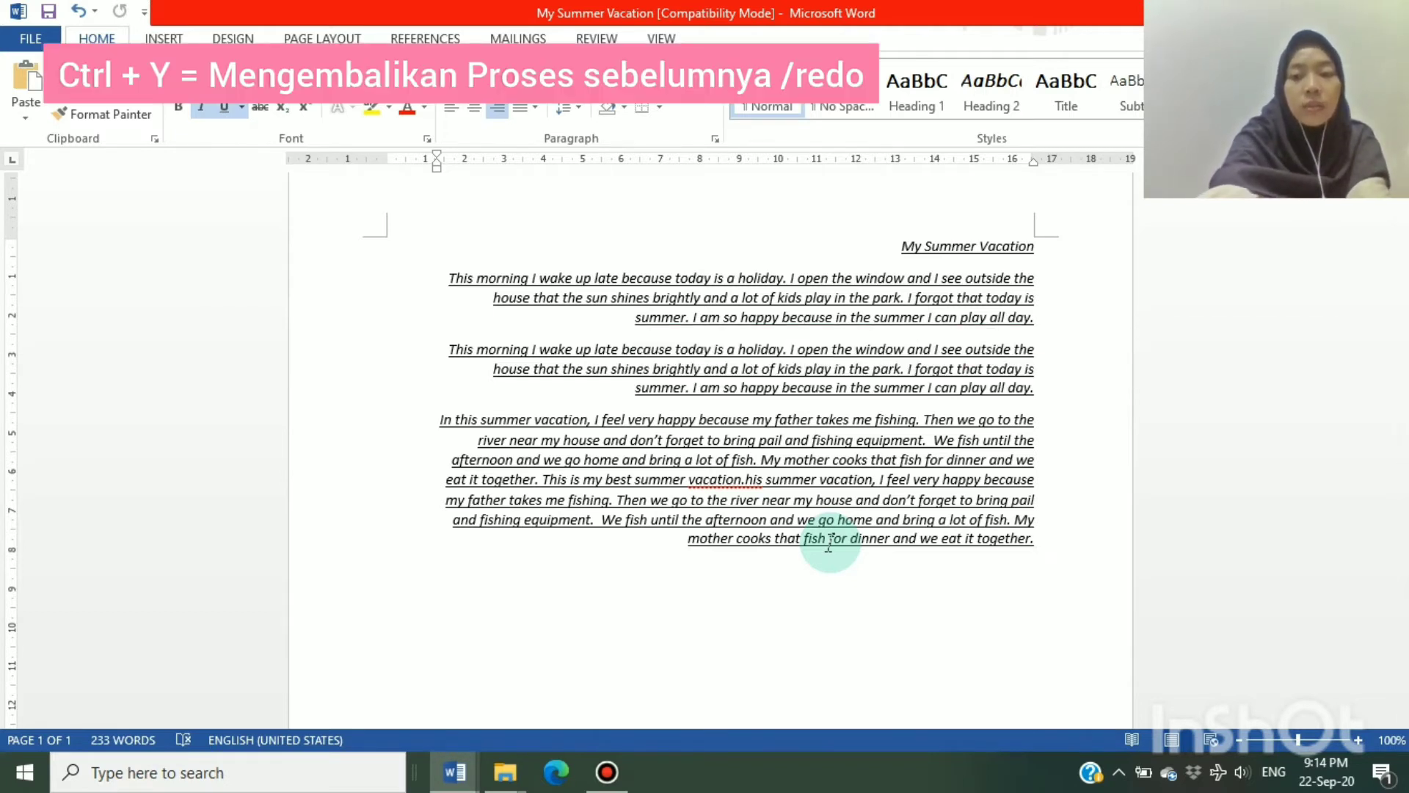
type("y")
key("BackSpace")
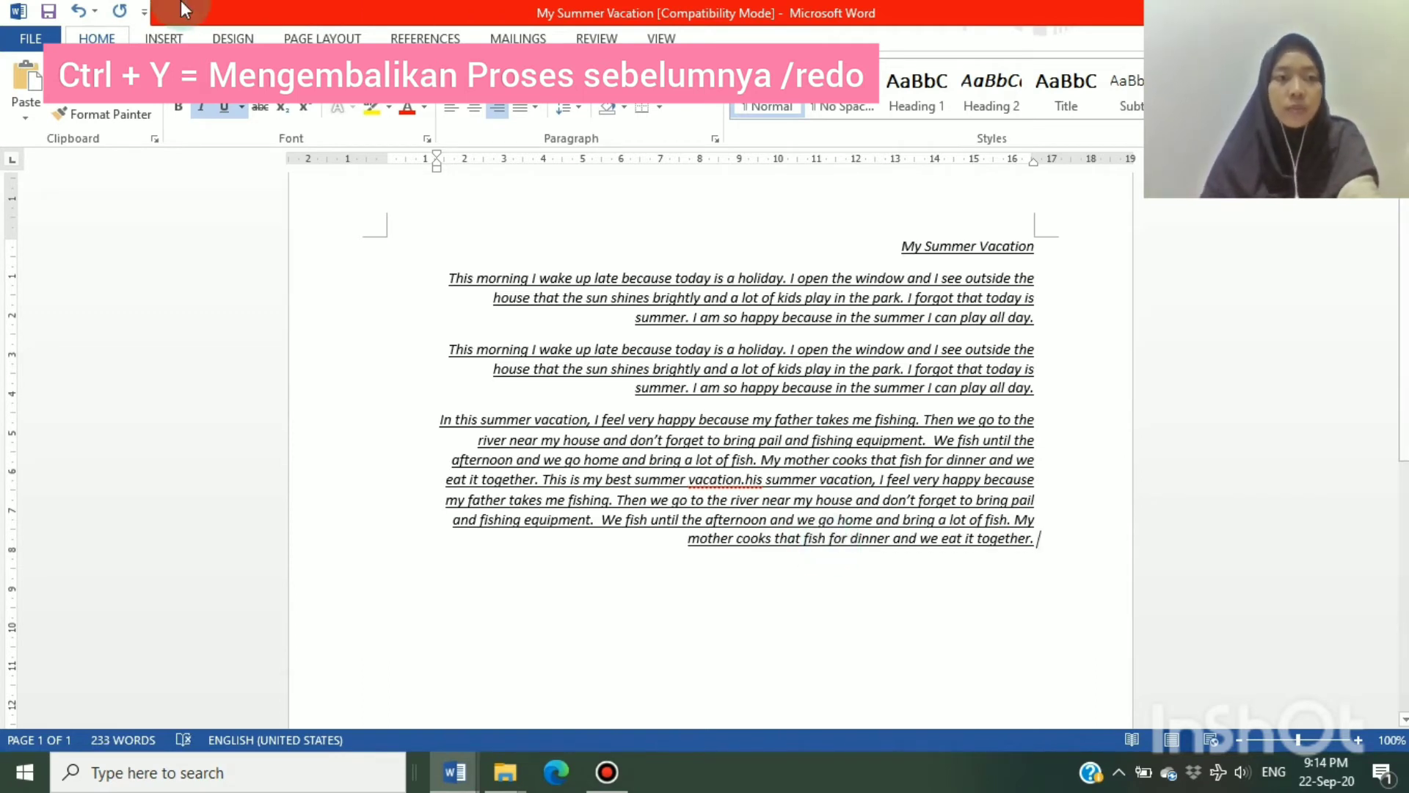
left_click(79, 16)
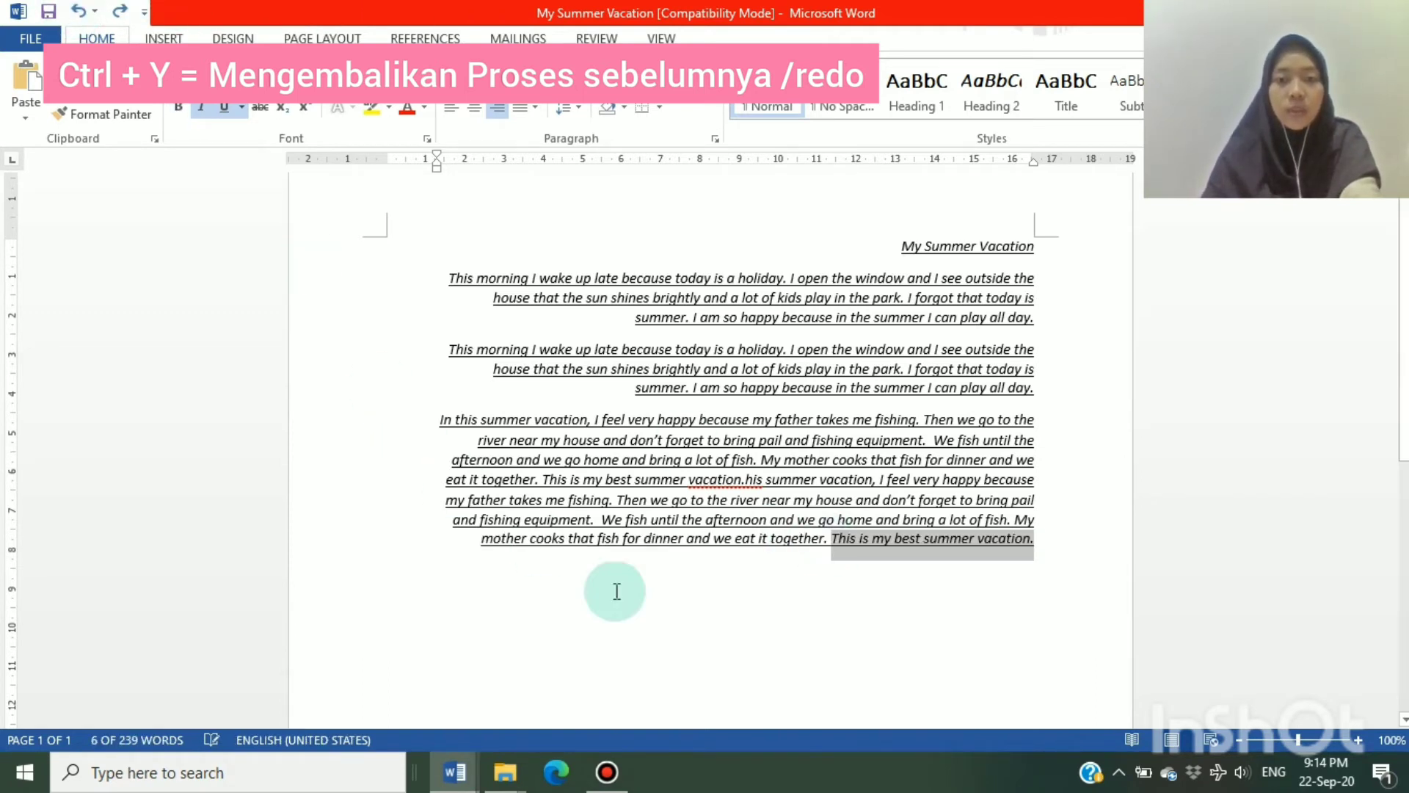
left_click(708, 655)
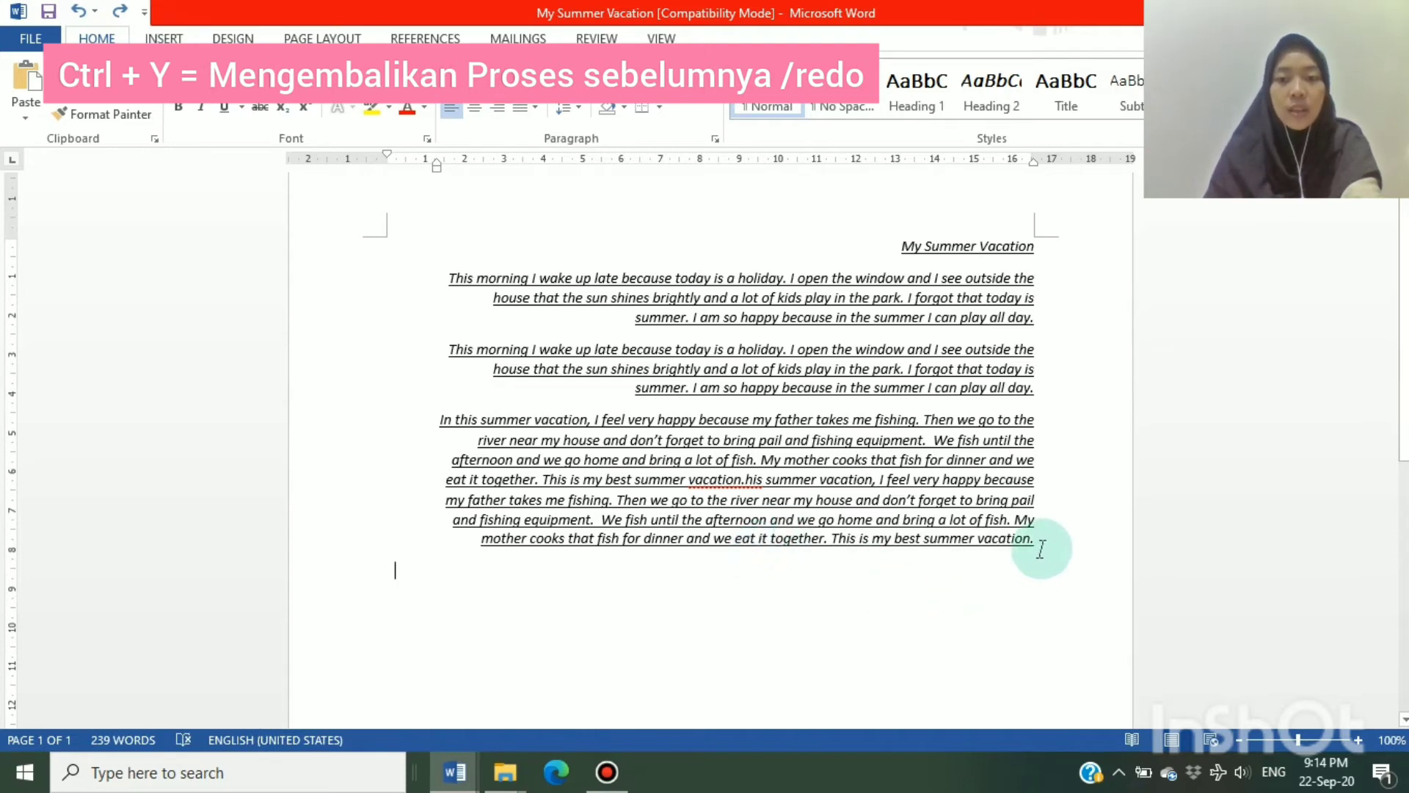
Redo the cut of the last paragraph's closing sentence and undo it again
left_click_drag(1041, 553, 296, 194)
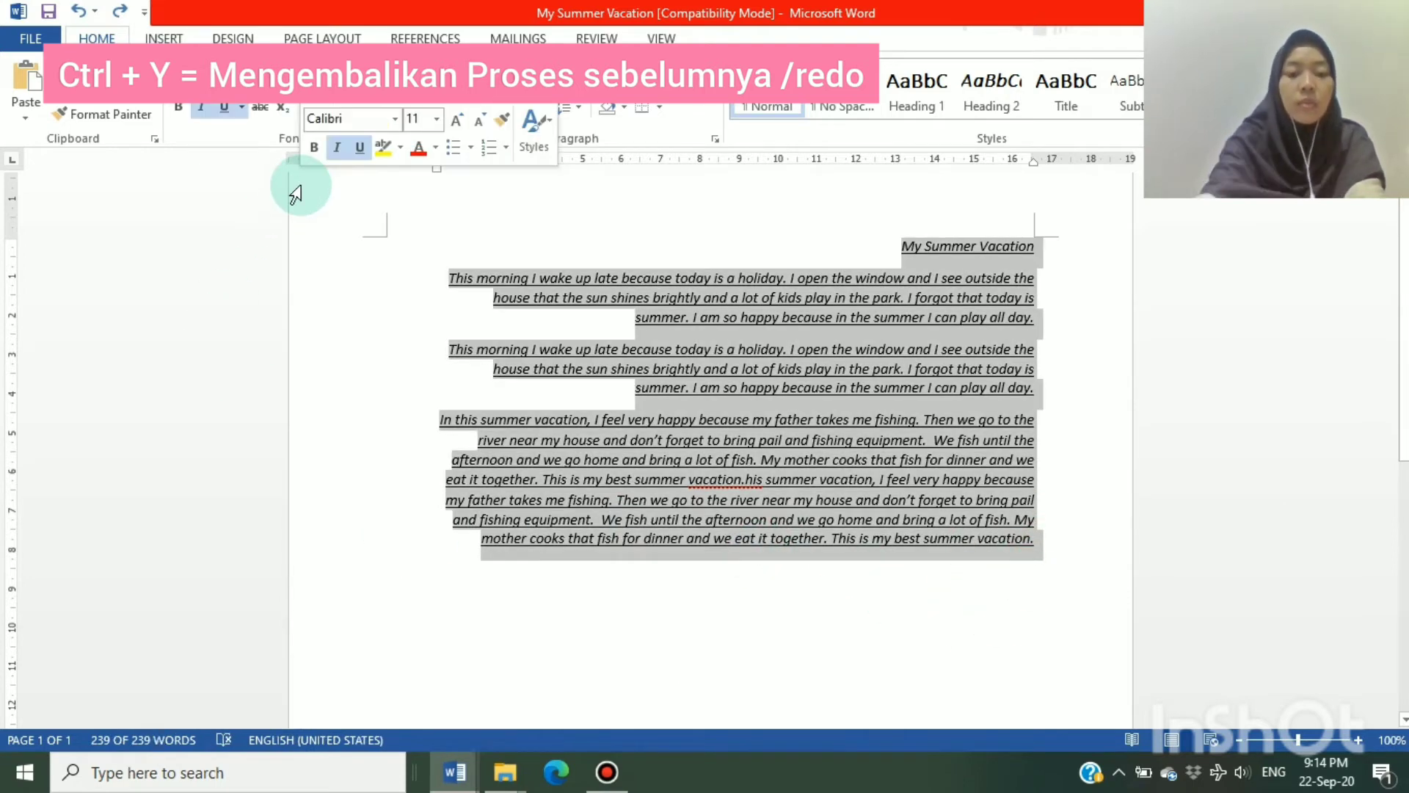
key("ctrl+y")
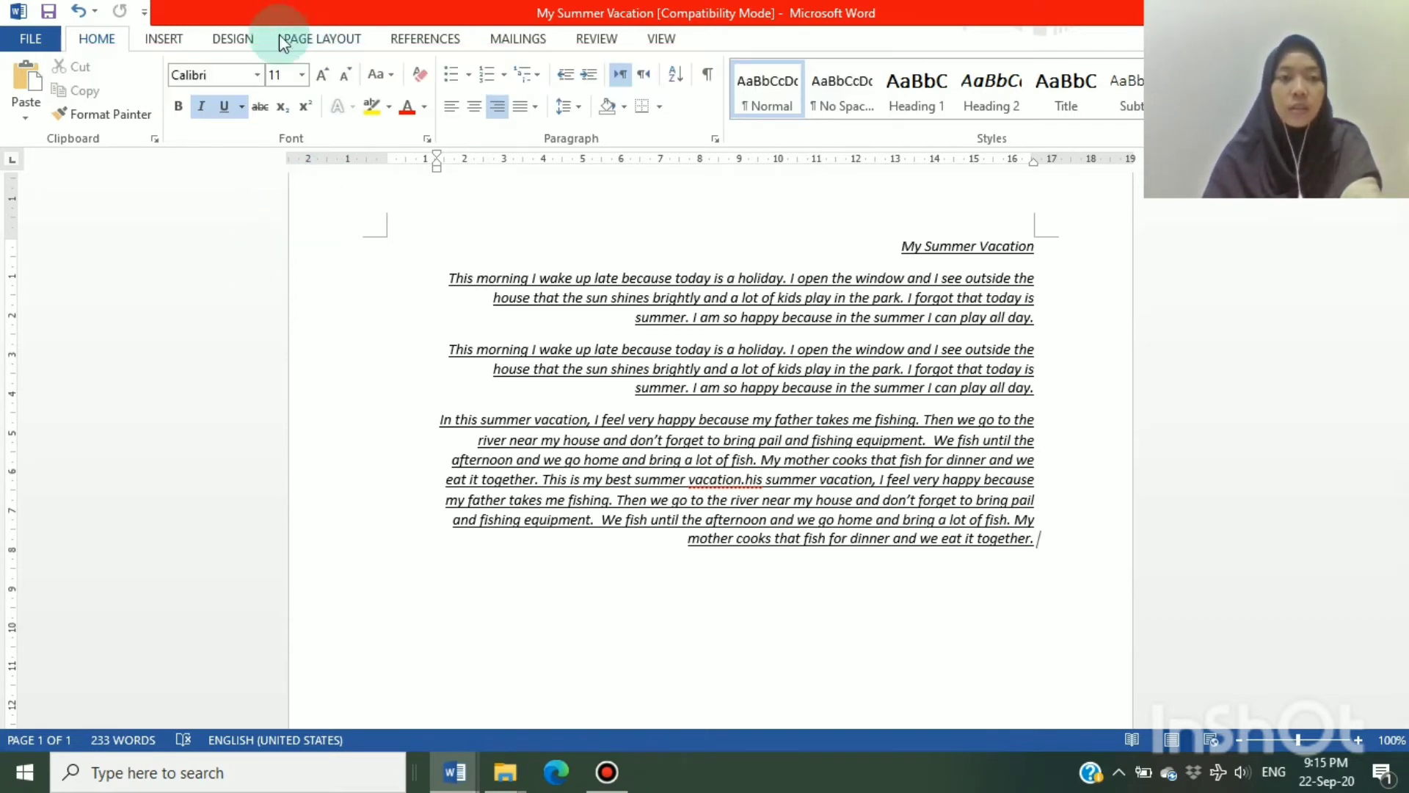
left_click(79, 11)
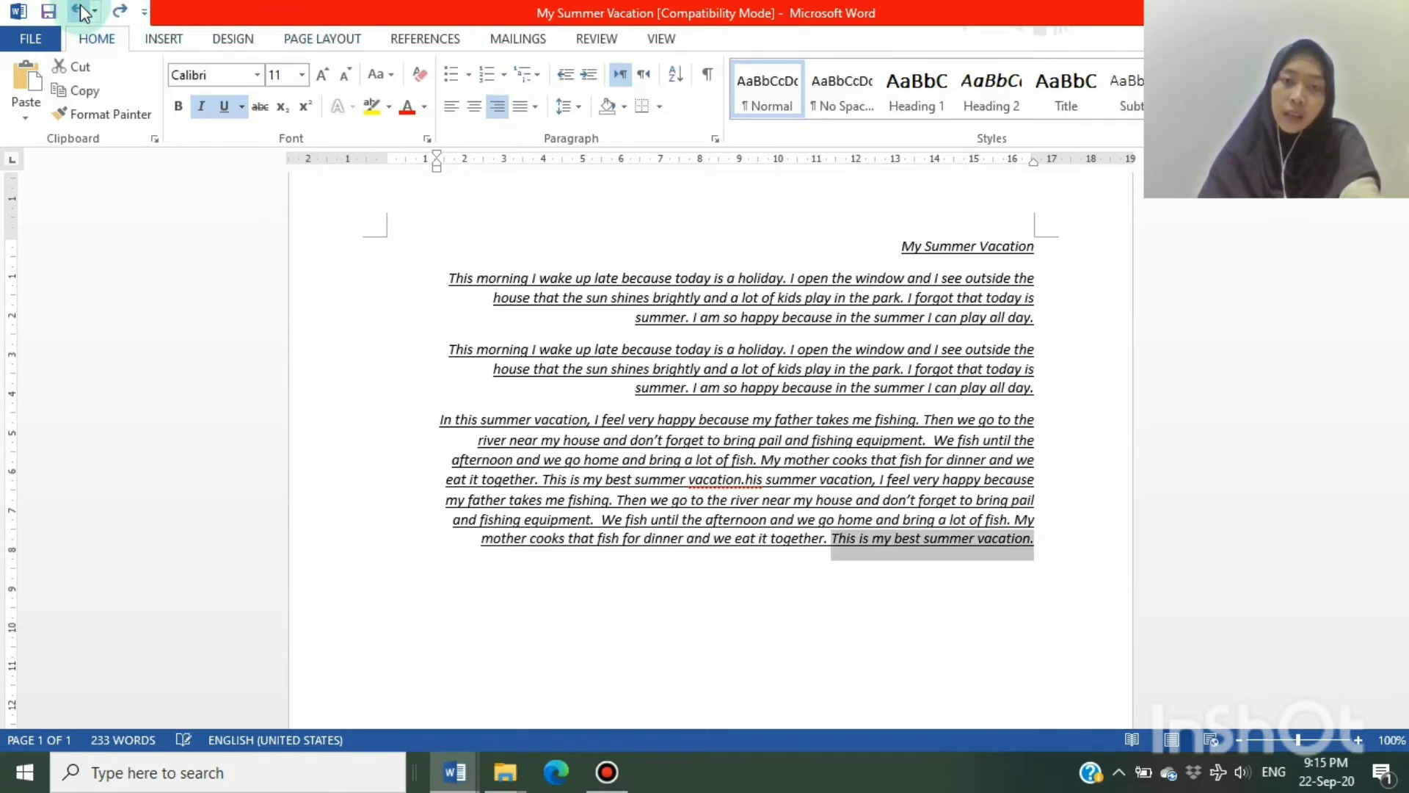
Undo the underline on the title and all paragraphs, and undo the deletion that clears the selected text
left_click(1047, 541)
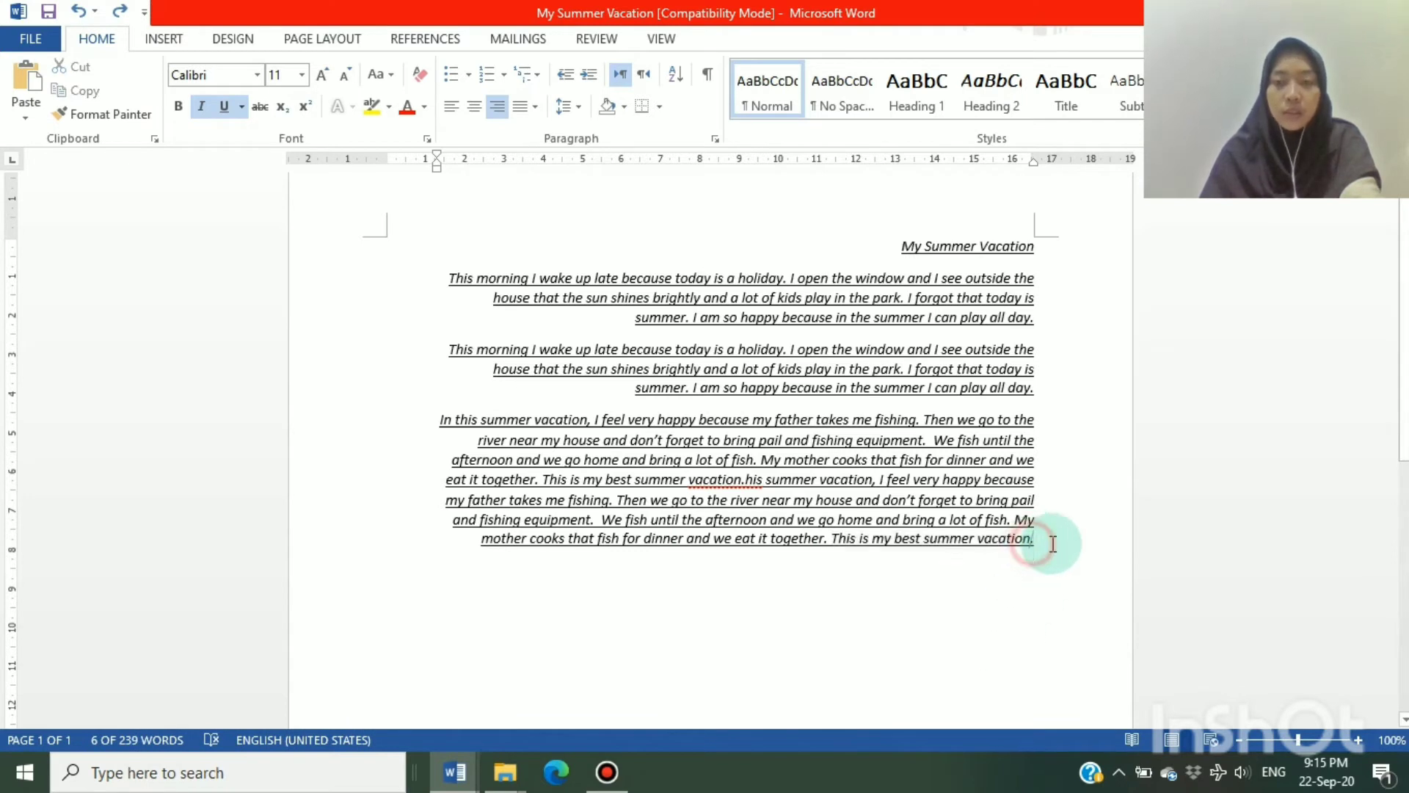
left_click_drag(559, 511, 521, 245)
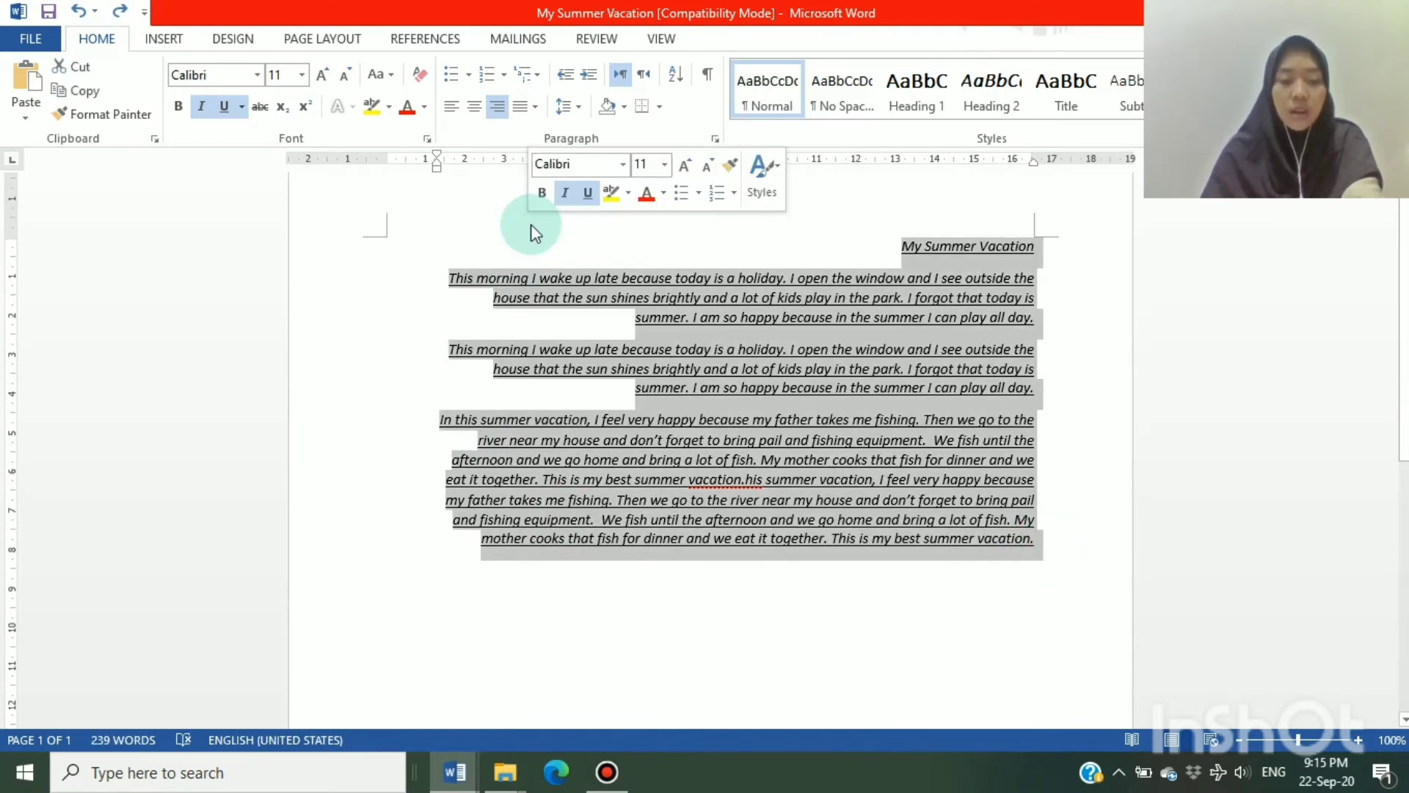
key("ctrl+z")
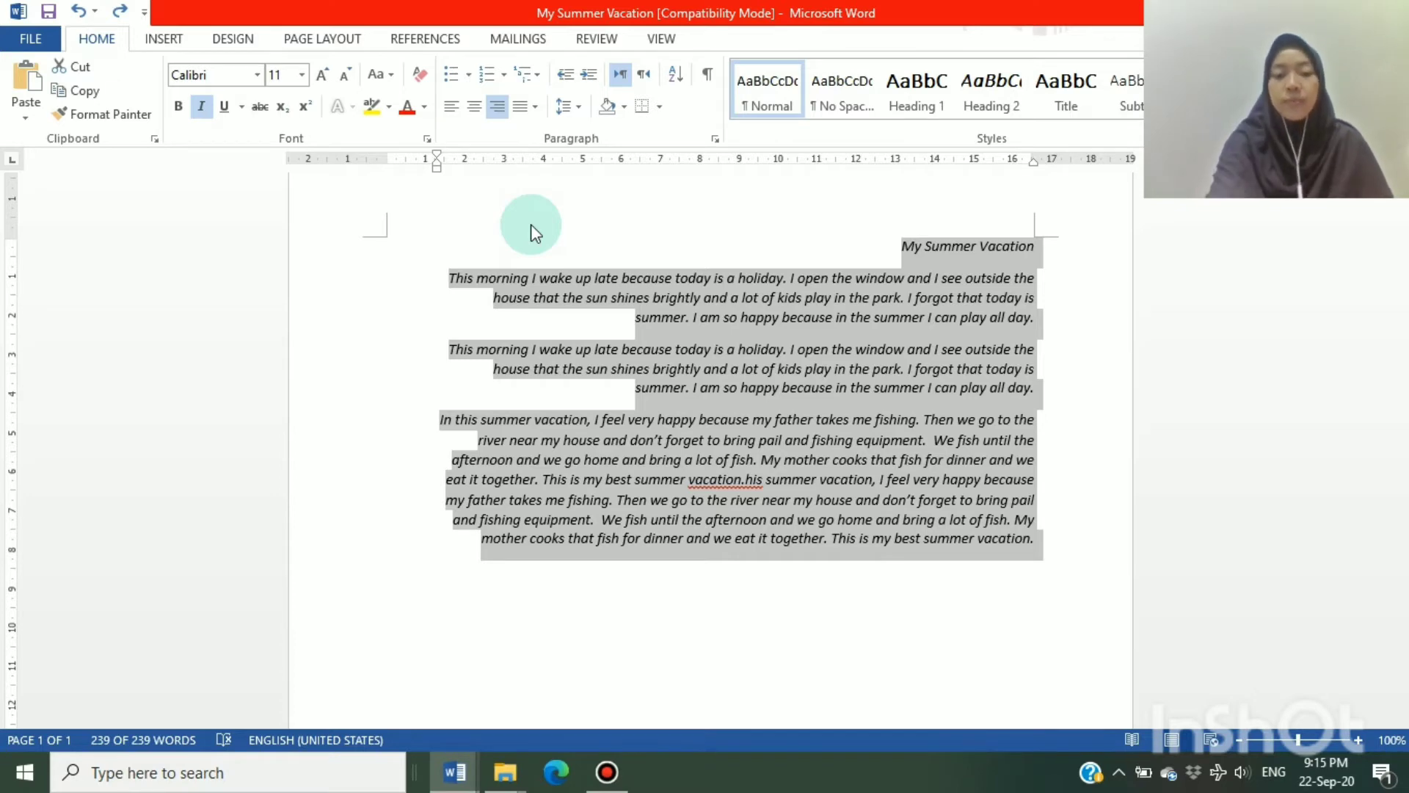
key("Delete")
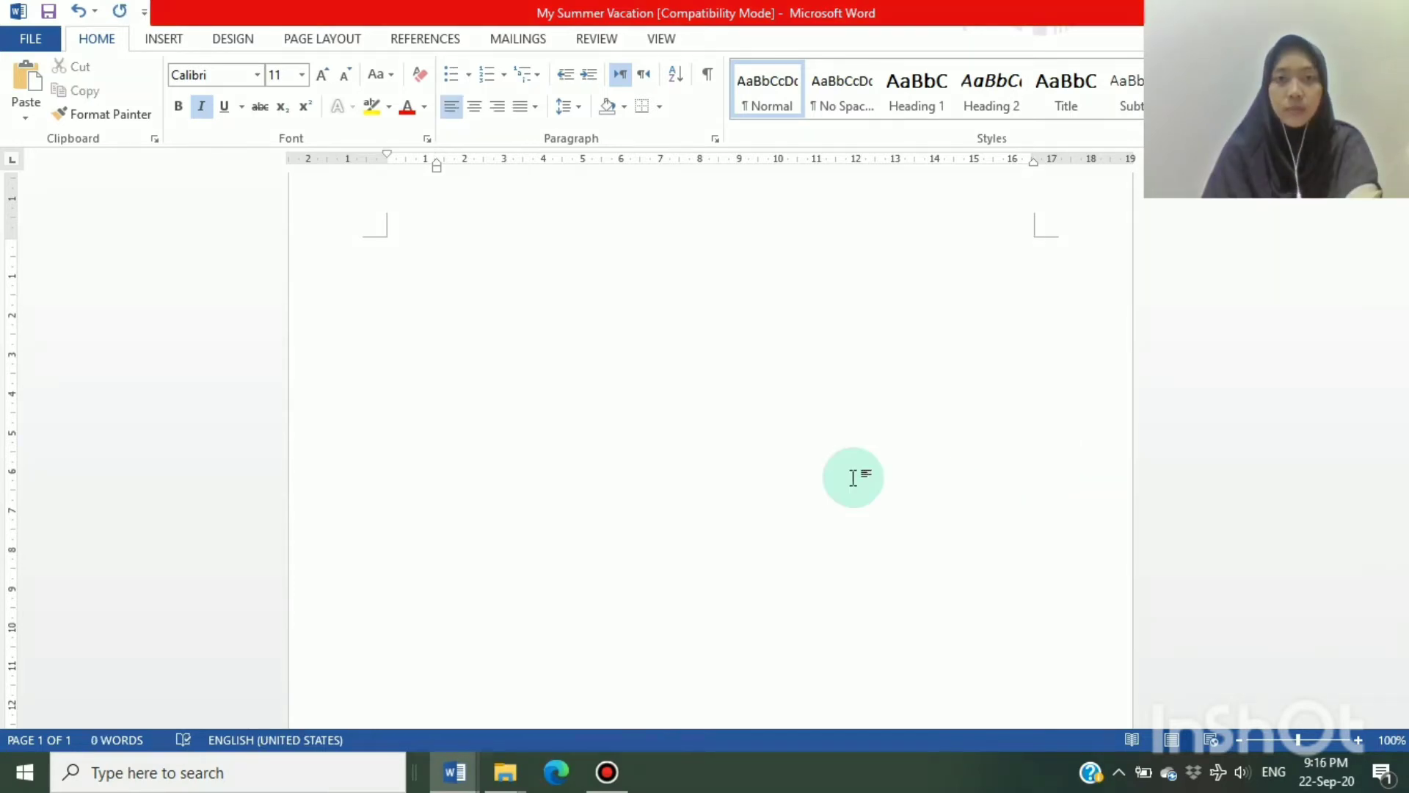
left_click(78, 11)
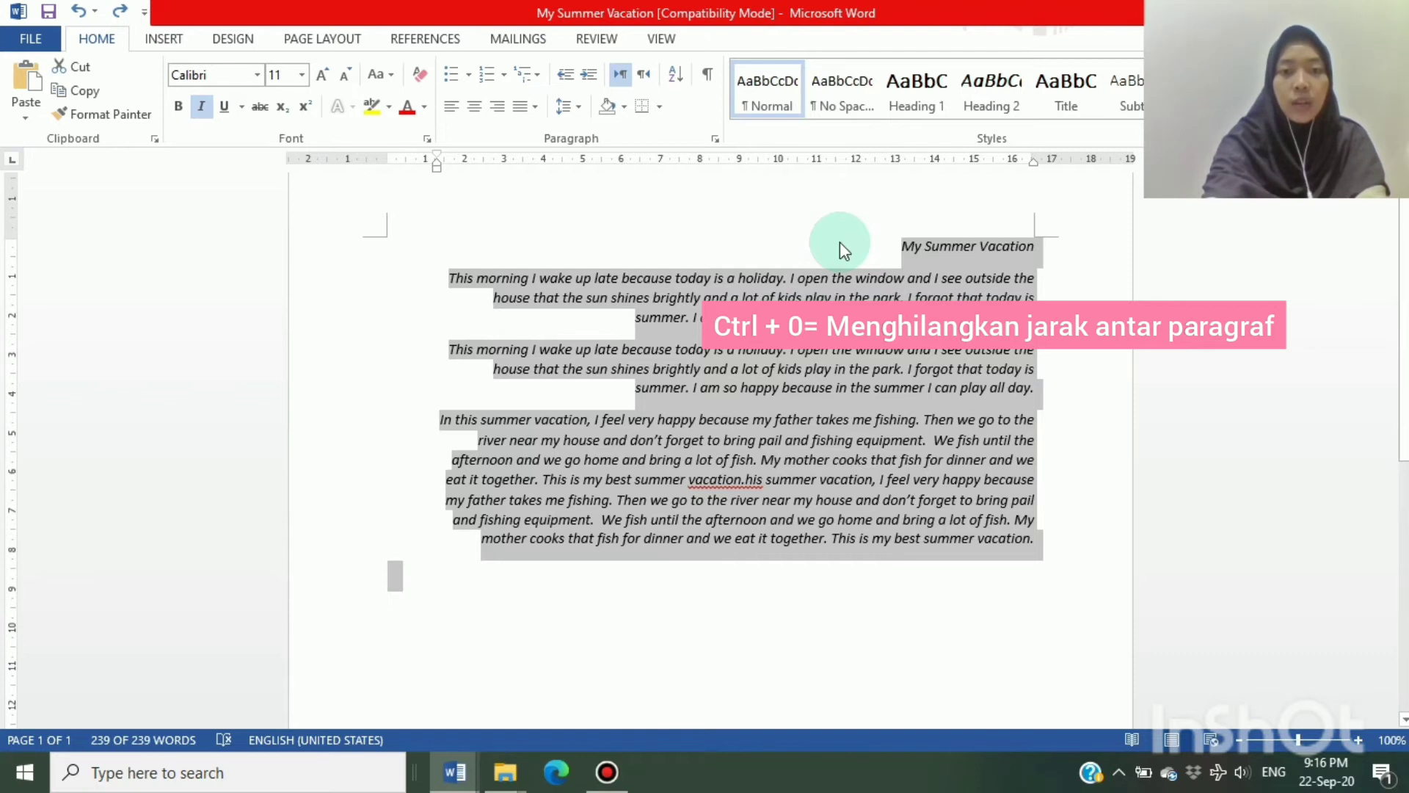
Toggle the space before the title and all paragraphs, and set their line spacing to single
key("ctrl+0")
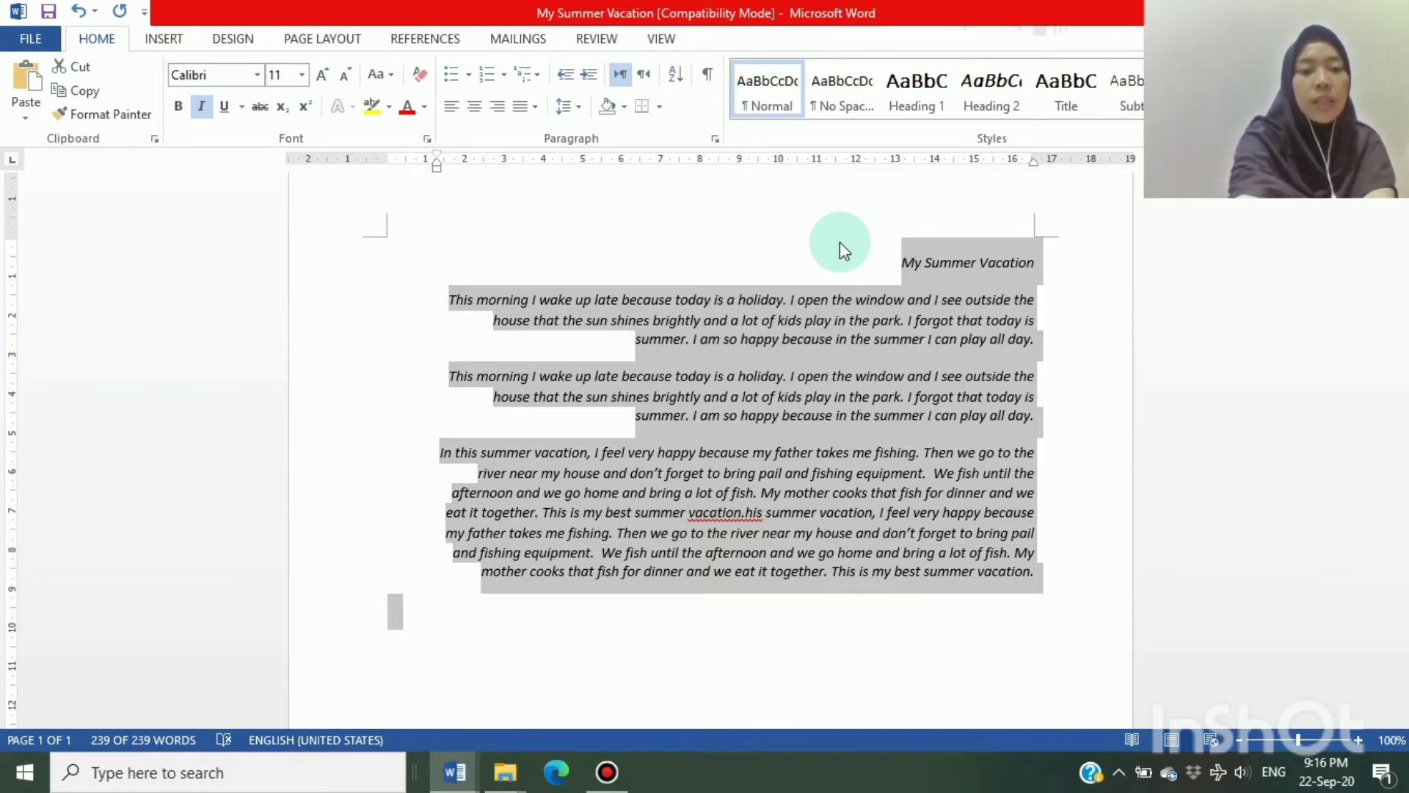
key("ctrl+1")
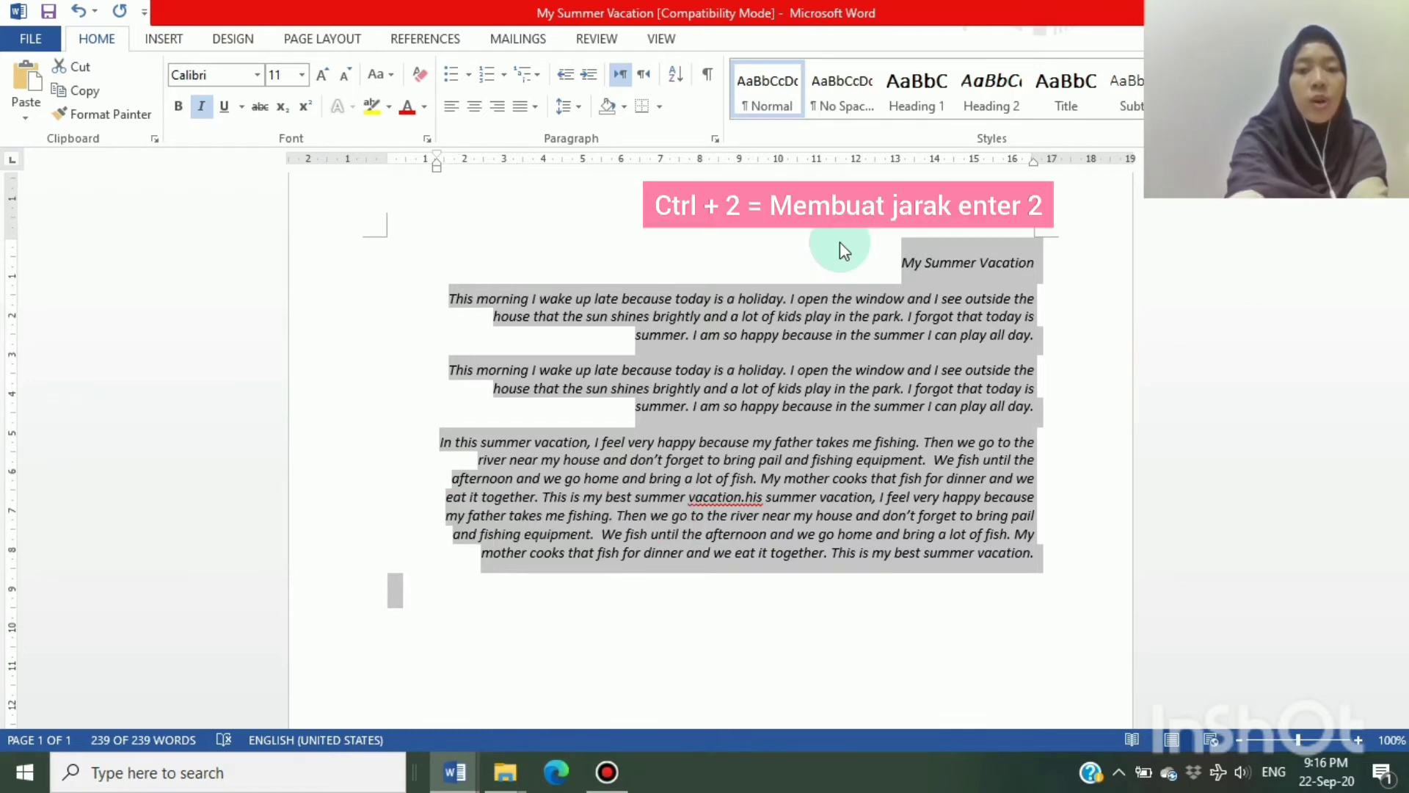
Set the selected title and paragraphs to double line spacing, undoing the stray "2" that replaces the text
key("ctrl+2")
type("2")
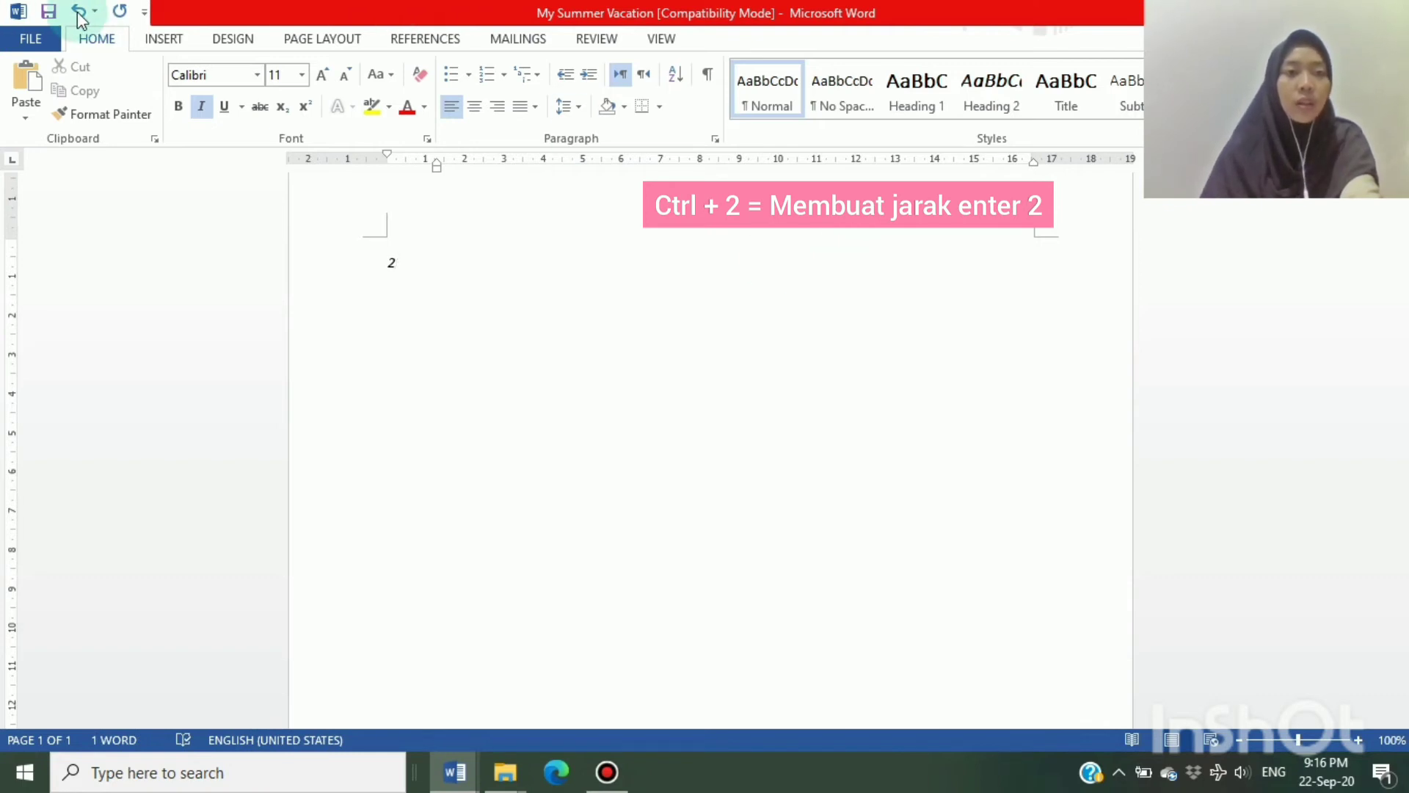
left_click(77, 11)
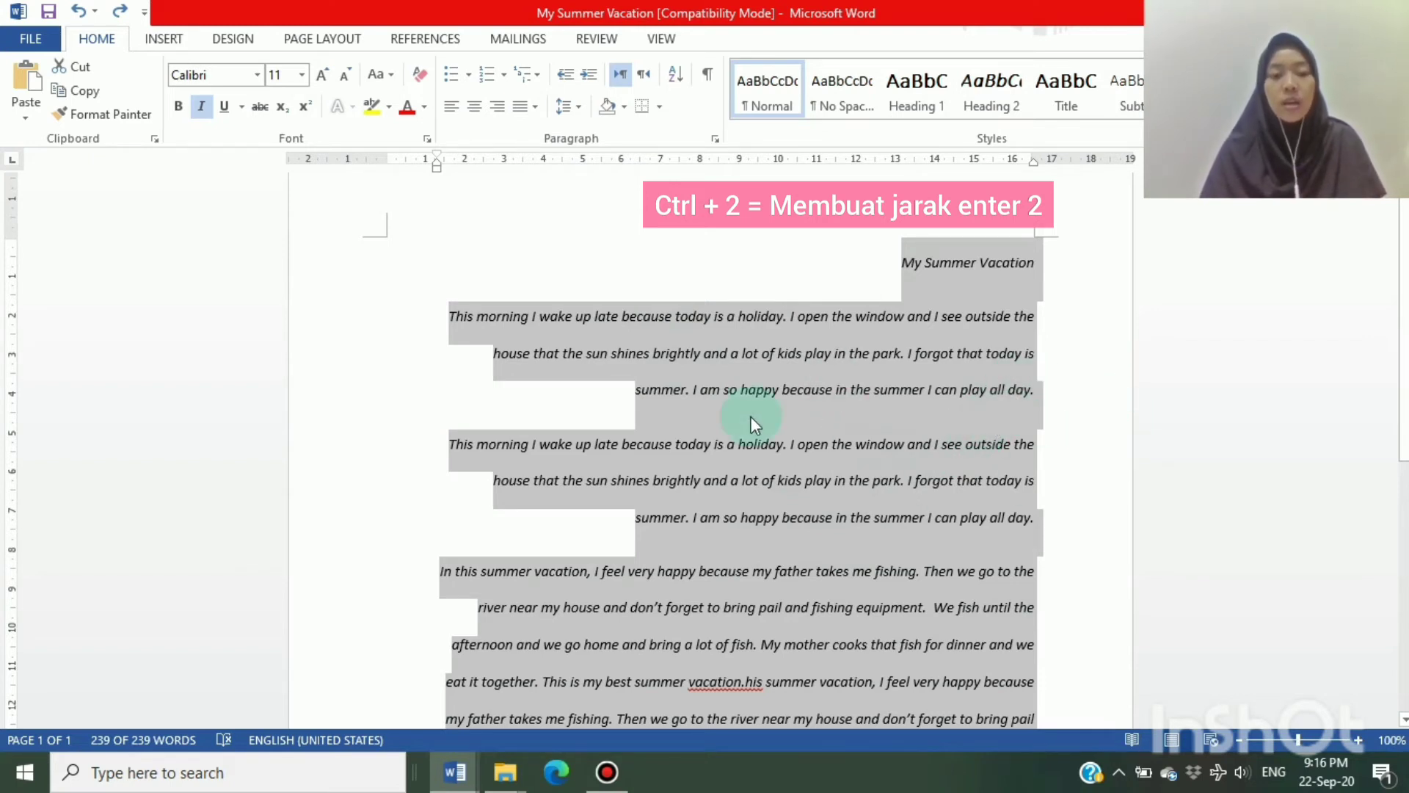
Set the selected title and paragraphs to 1.5 line spacing, undoing the stray "5" that replaces the text
key("ctrl+5")
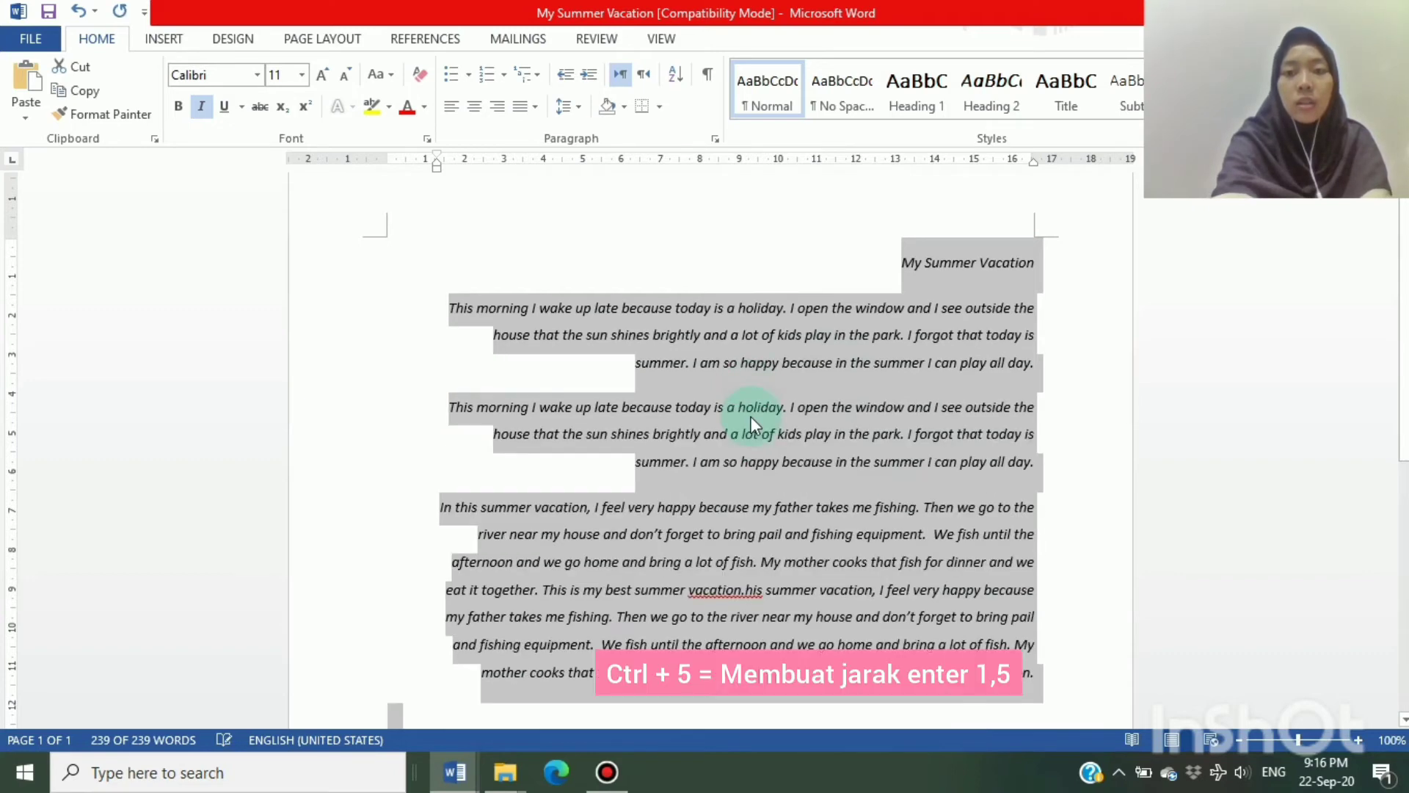
type("5")
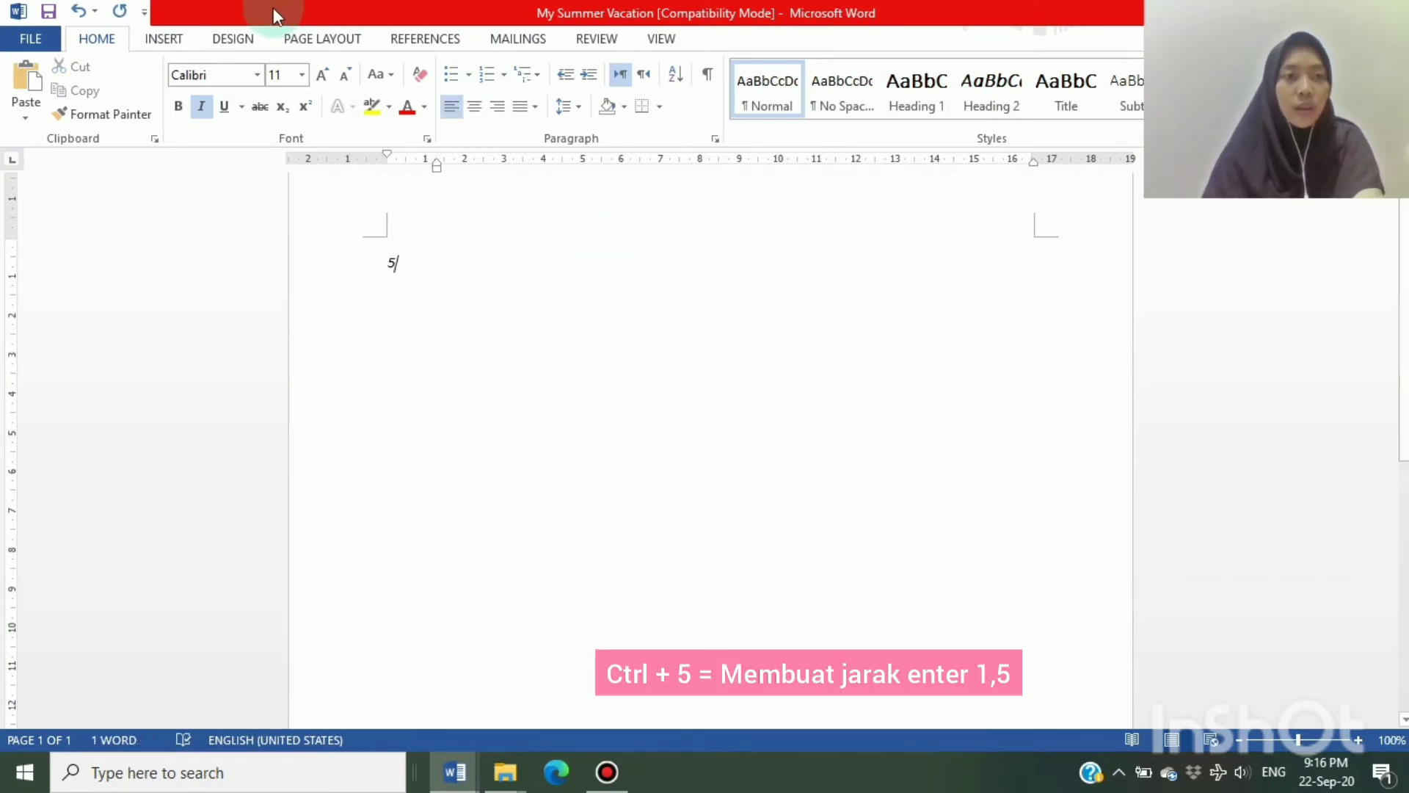
left_click(77, 10)
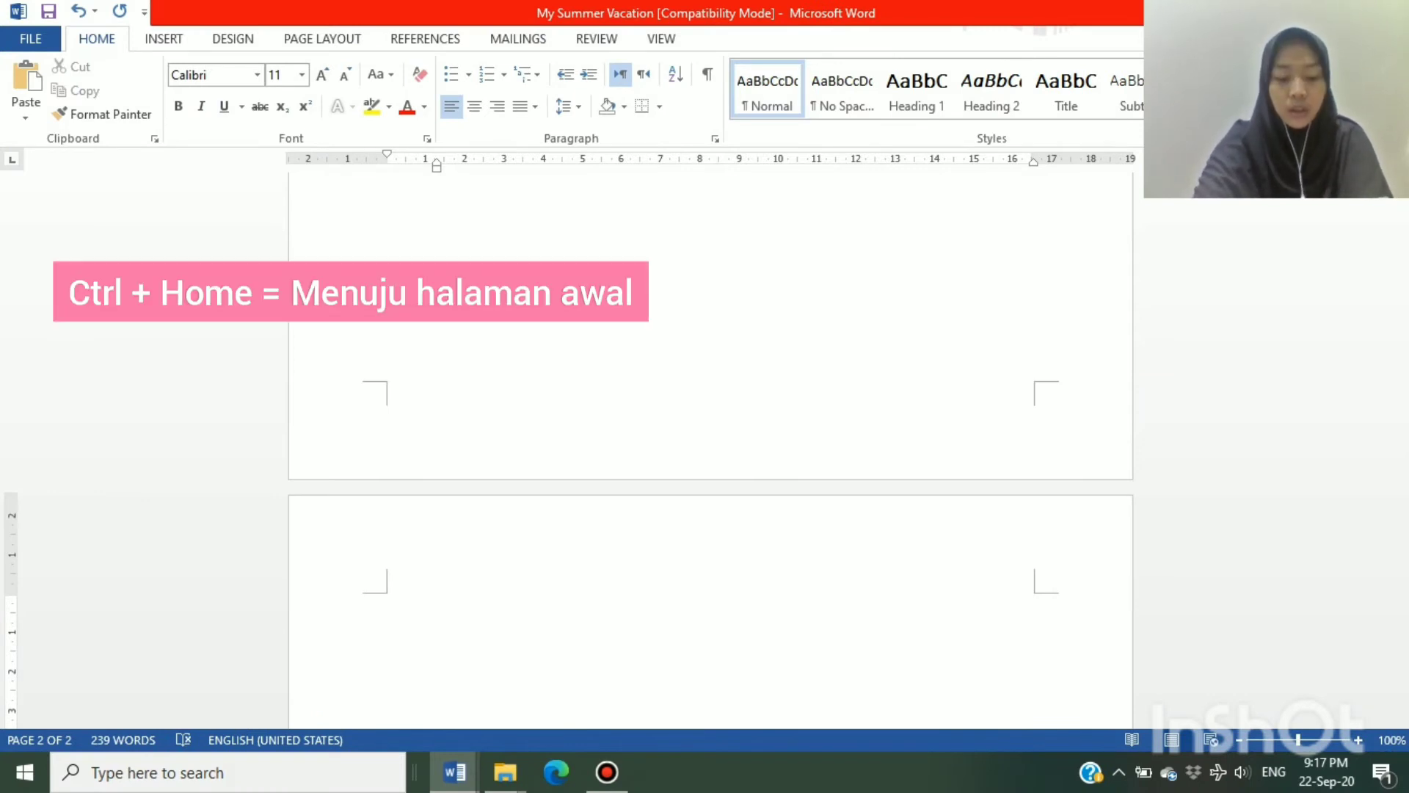
Jump to the beginning of the document and from there to its end
key("ctrl+Home")
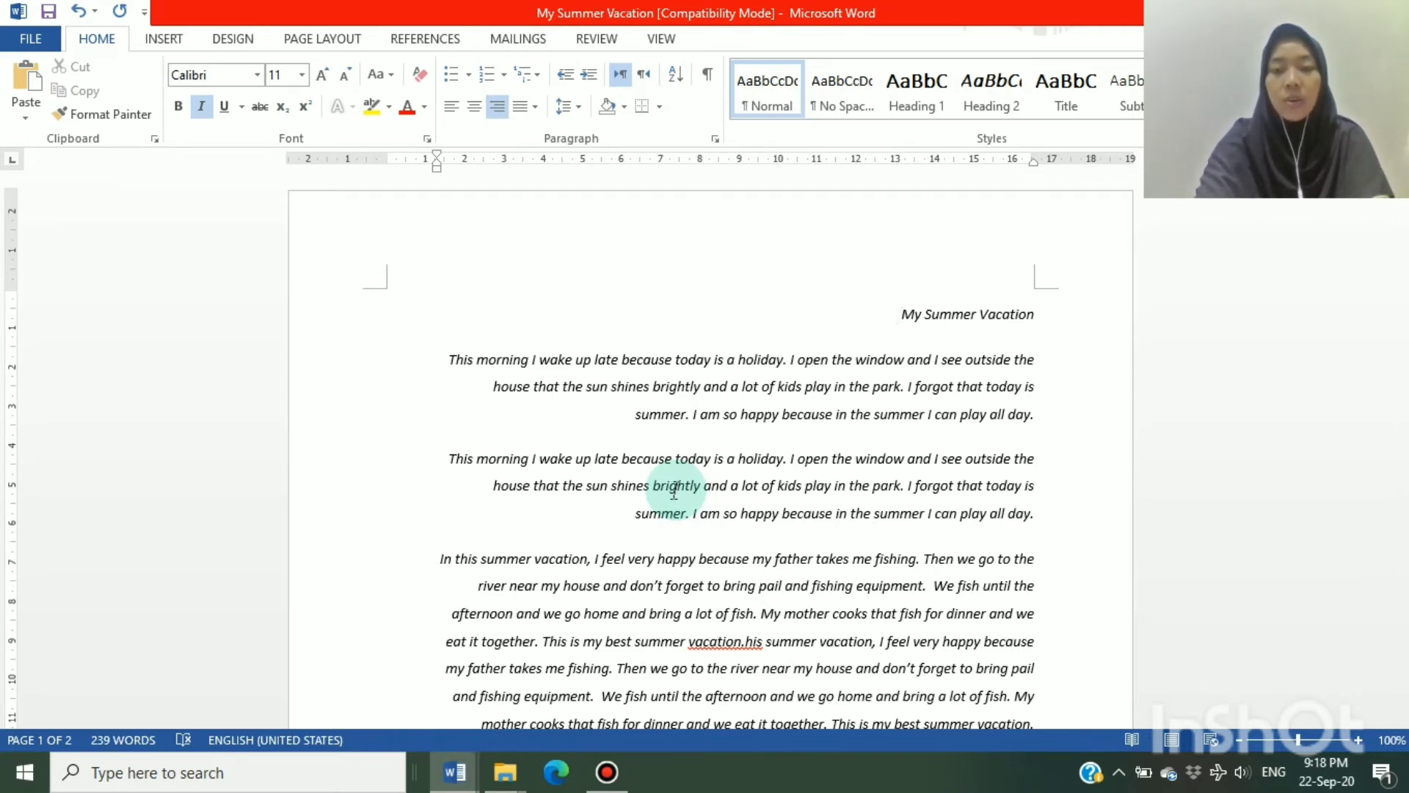
key("ctrl+End")
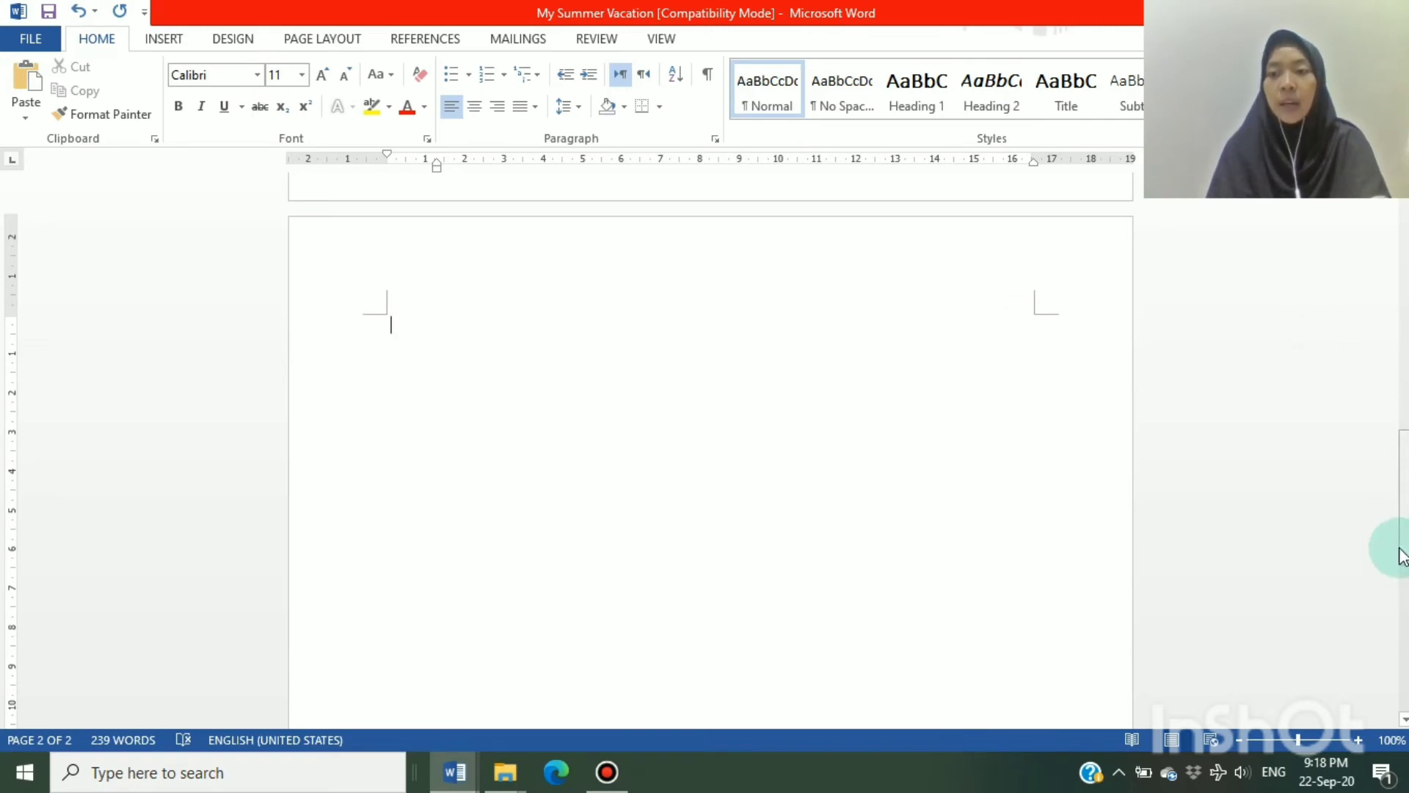
Delete the break directly after the last paragraph's closing sentence to remove the blank second page
left_click_drag(1401, 547, 1399, 297)
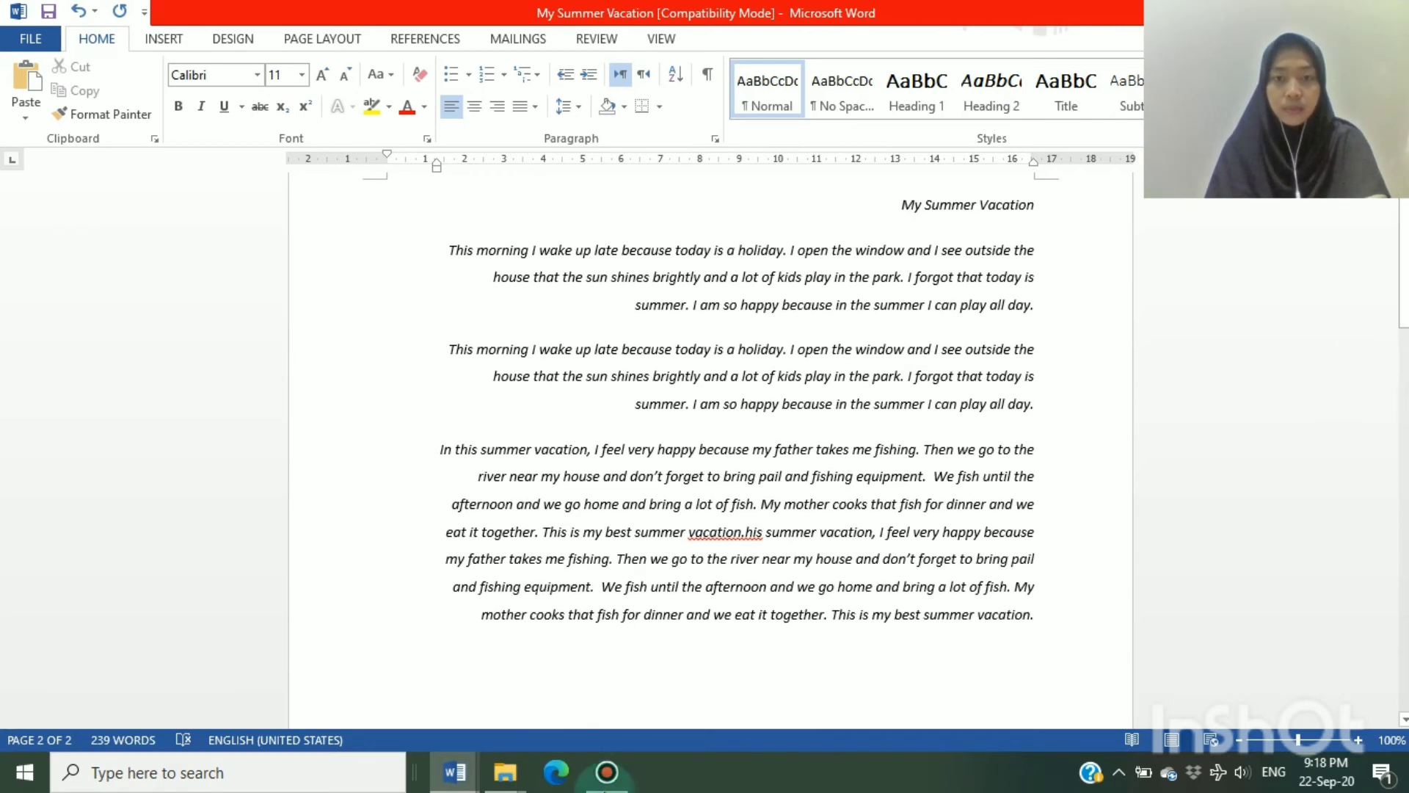
left_click(1043, 618)
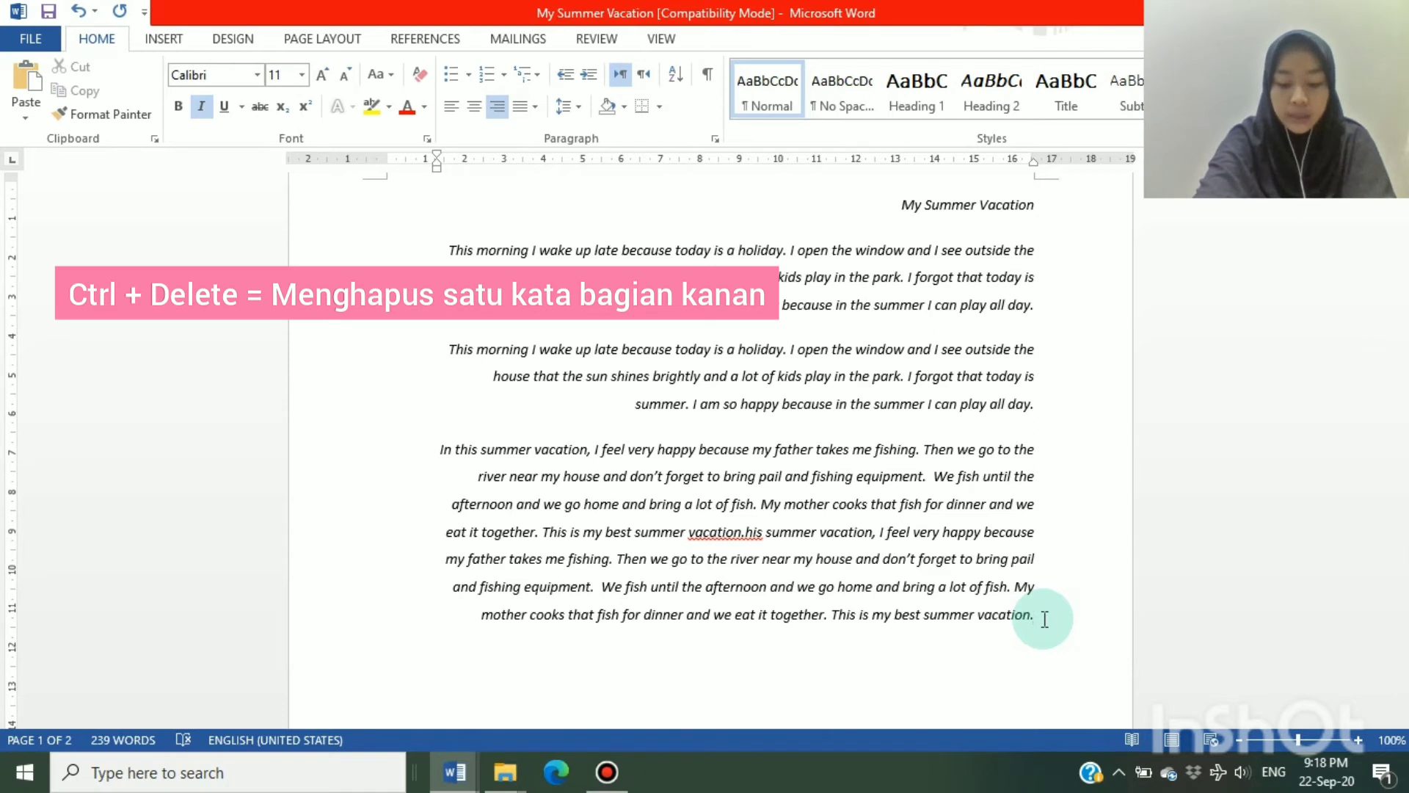
key("ctrl+Delete")
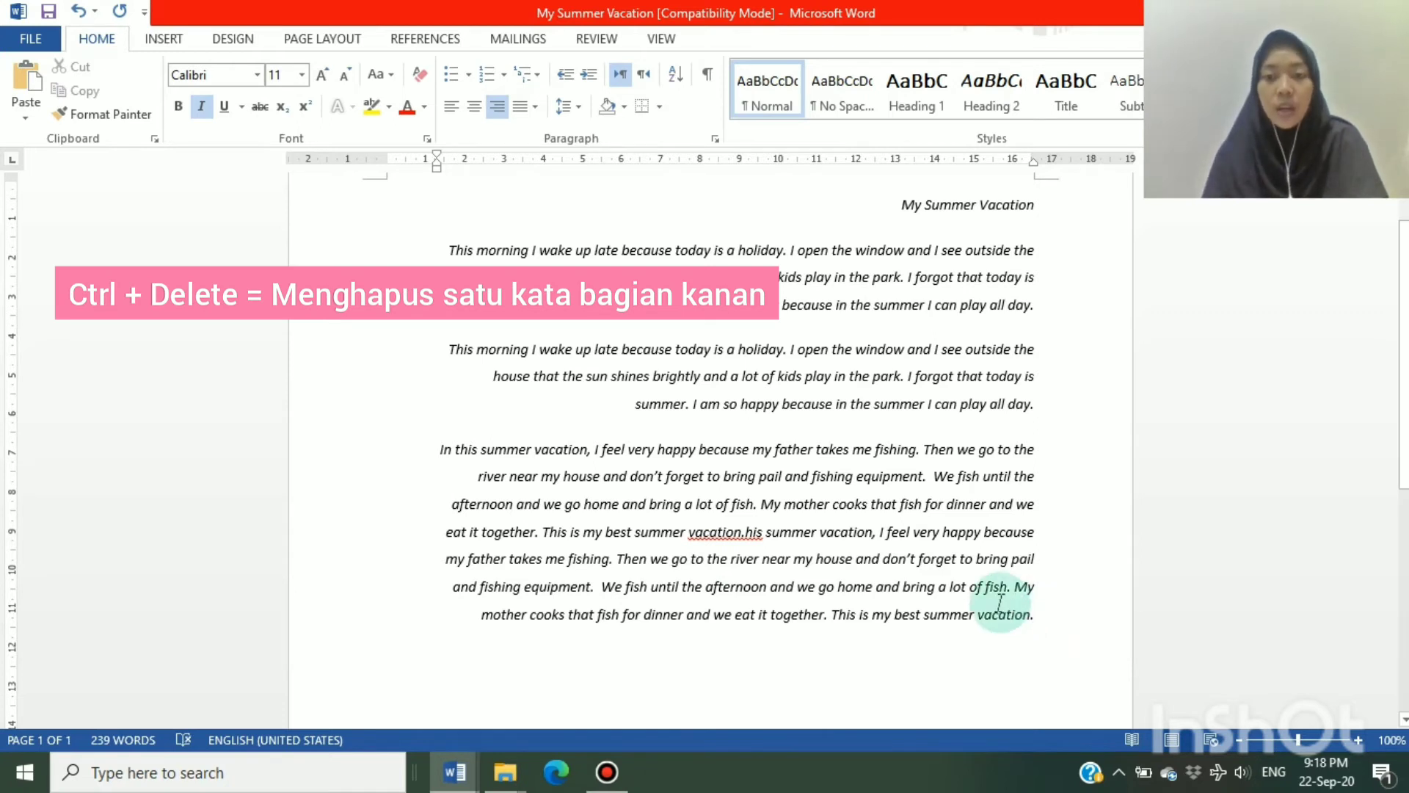
Delete the word "This" from the last paragraph's closing sentence and undo the deletion
left_click_drag(1036, 617, 824, 658)
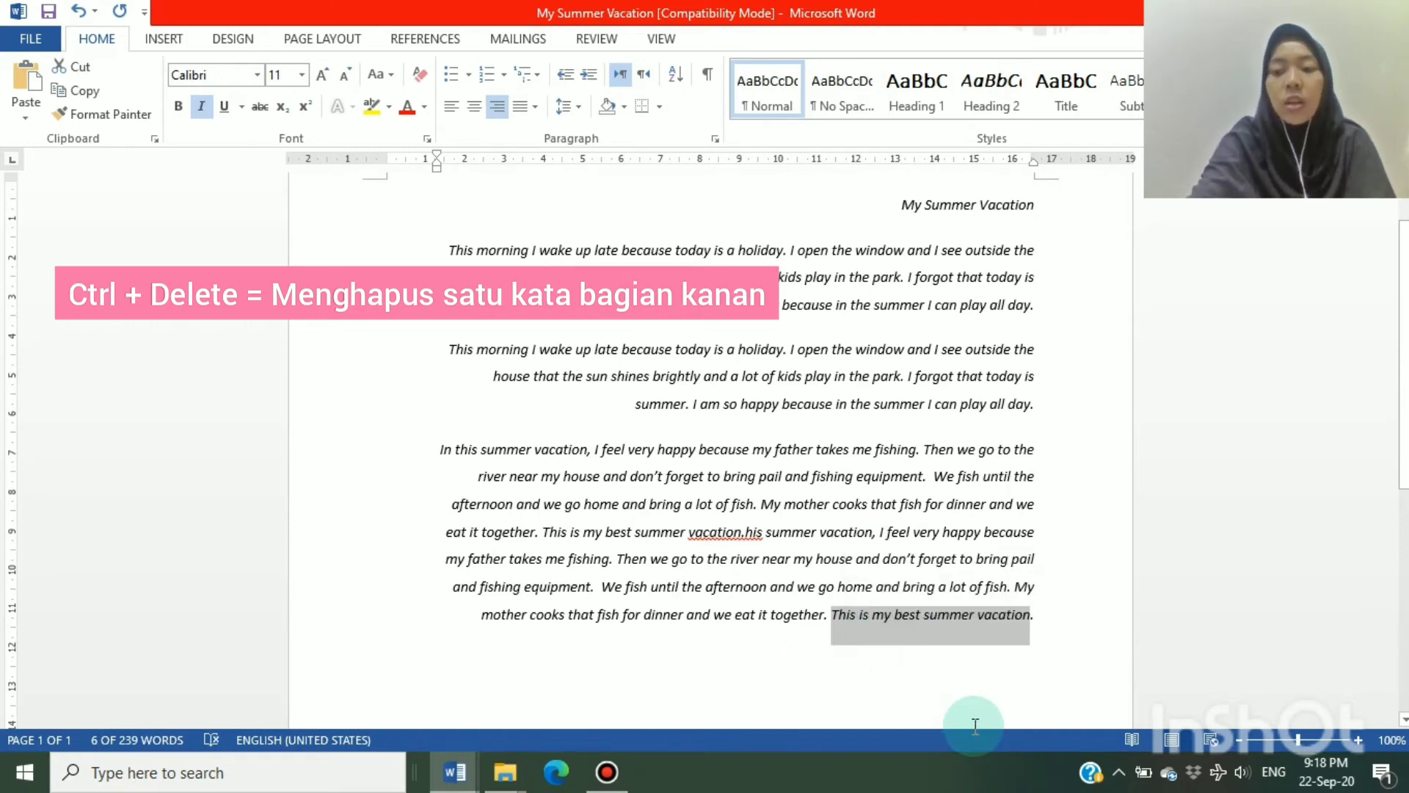
key("ctrl+Delete")
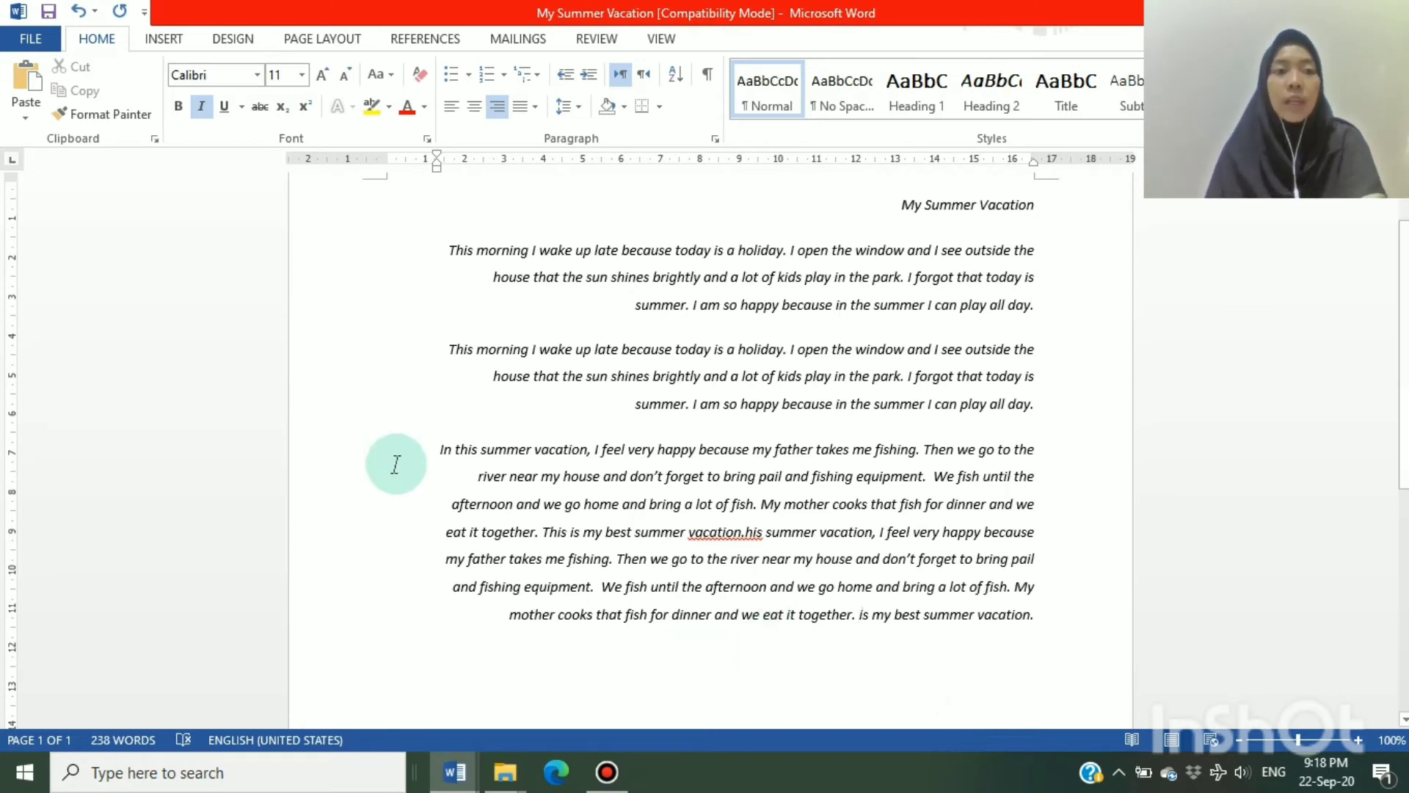
left_click(80, 13)
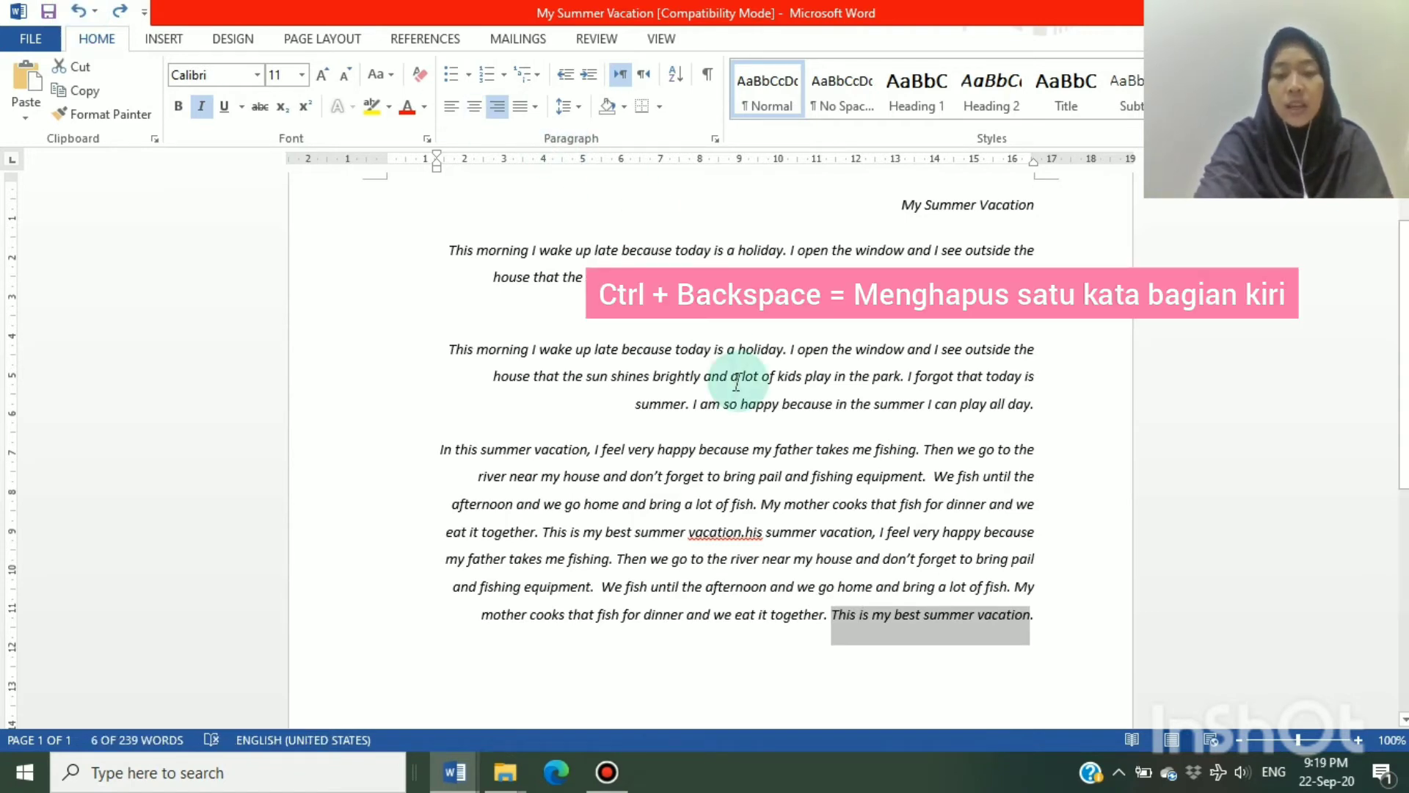
Delete the words "This is my best summer vacation" from the end of the last paragraph, keeping the final period
key("Left")
key("ctrl+BackSpace")
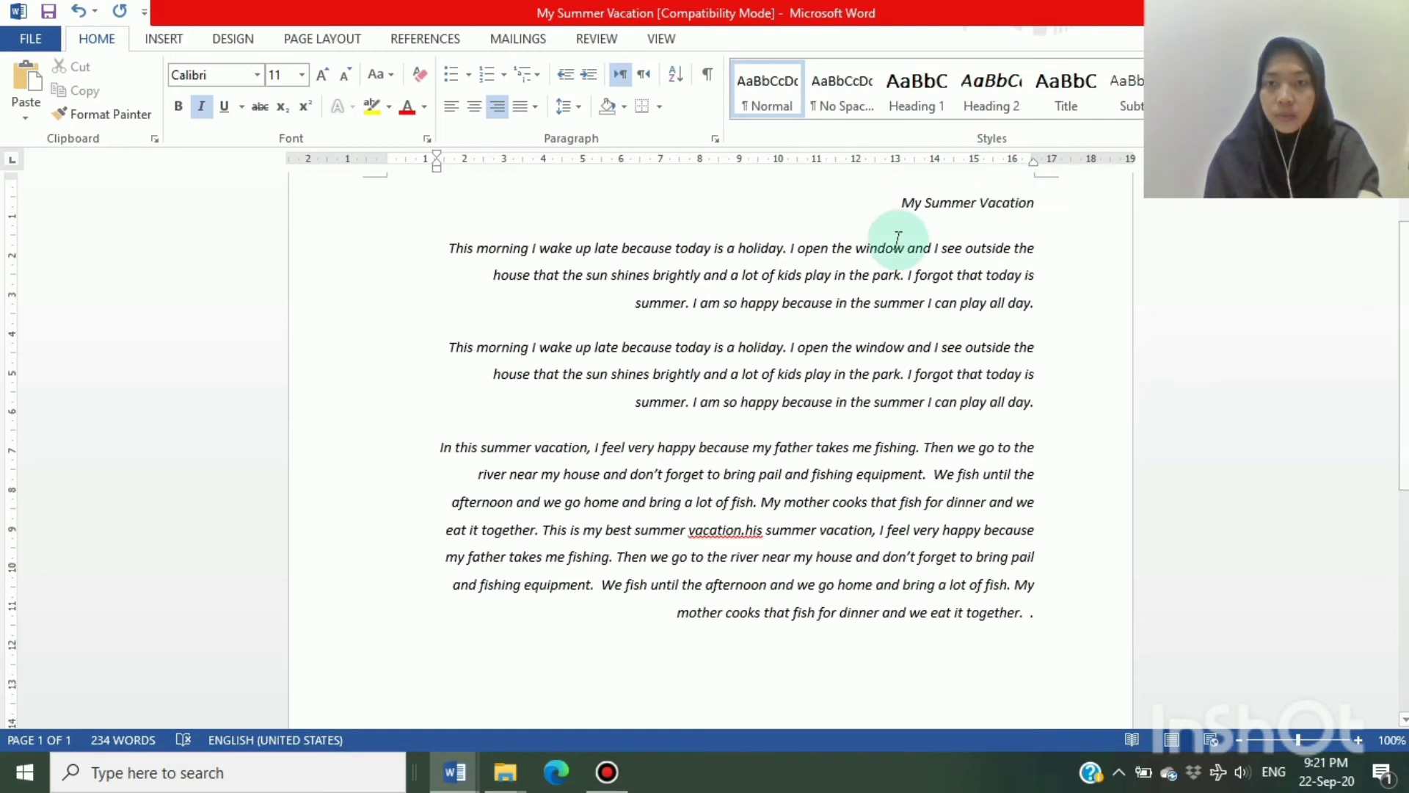
Decrease the title "My Summer Vacation" to font size 10 and increase it back to 11
left_click_drag(904, 205, 1019, 204)
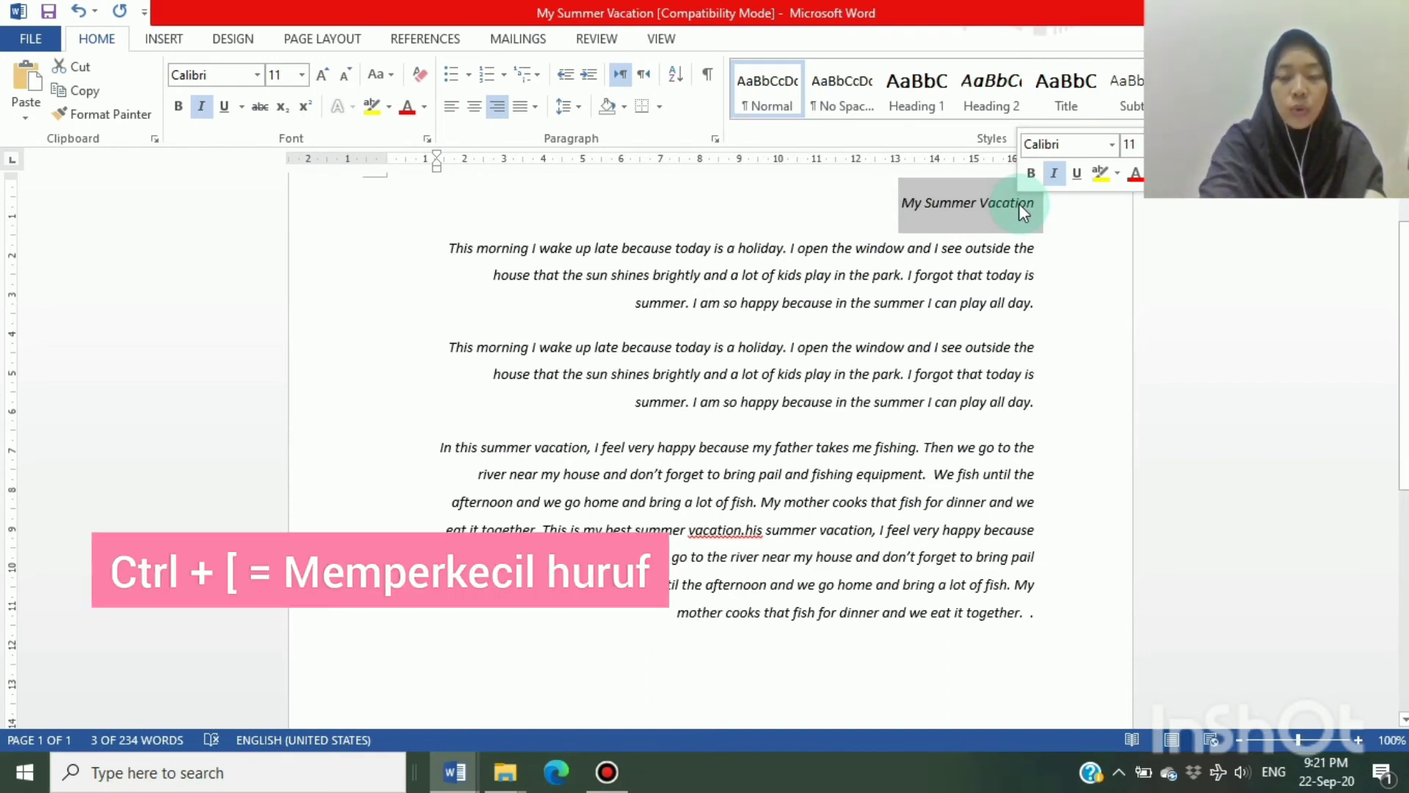
key("ctrl+bracketleft")
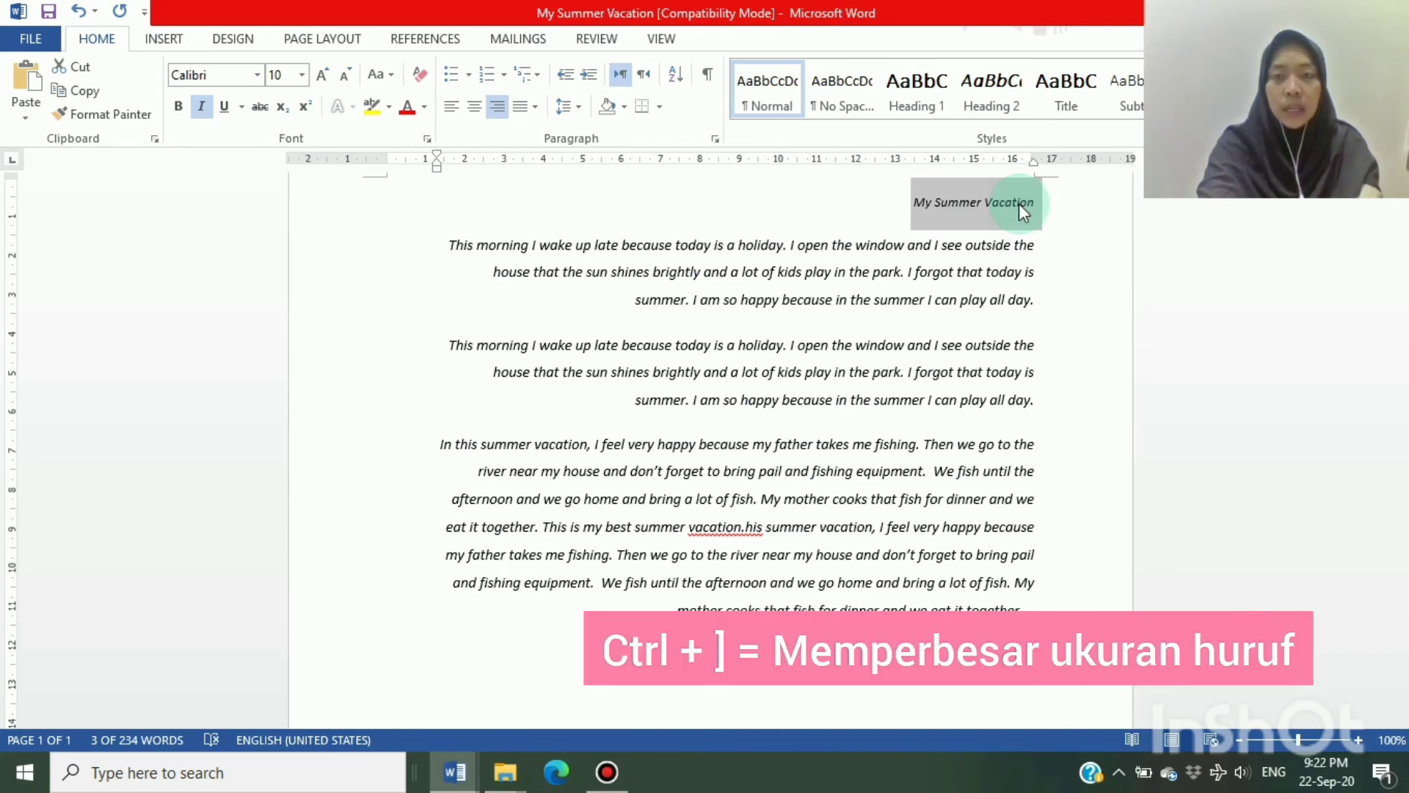
key("ctrl+bracketright")
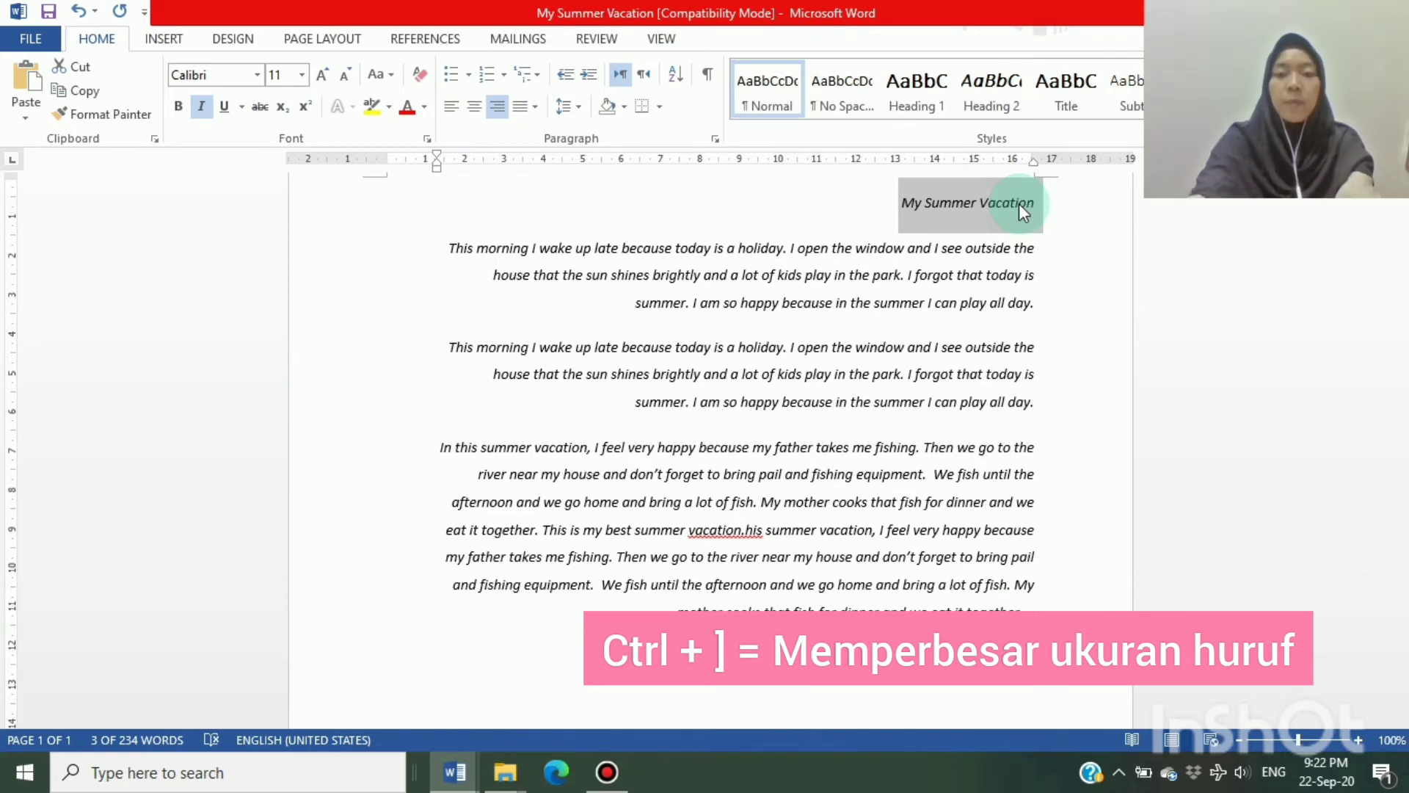
Move the cursor word by word forward and then backward within the first paragraph
left_click(944, 281)
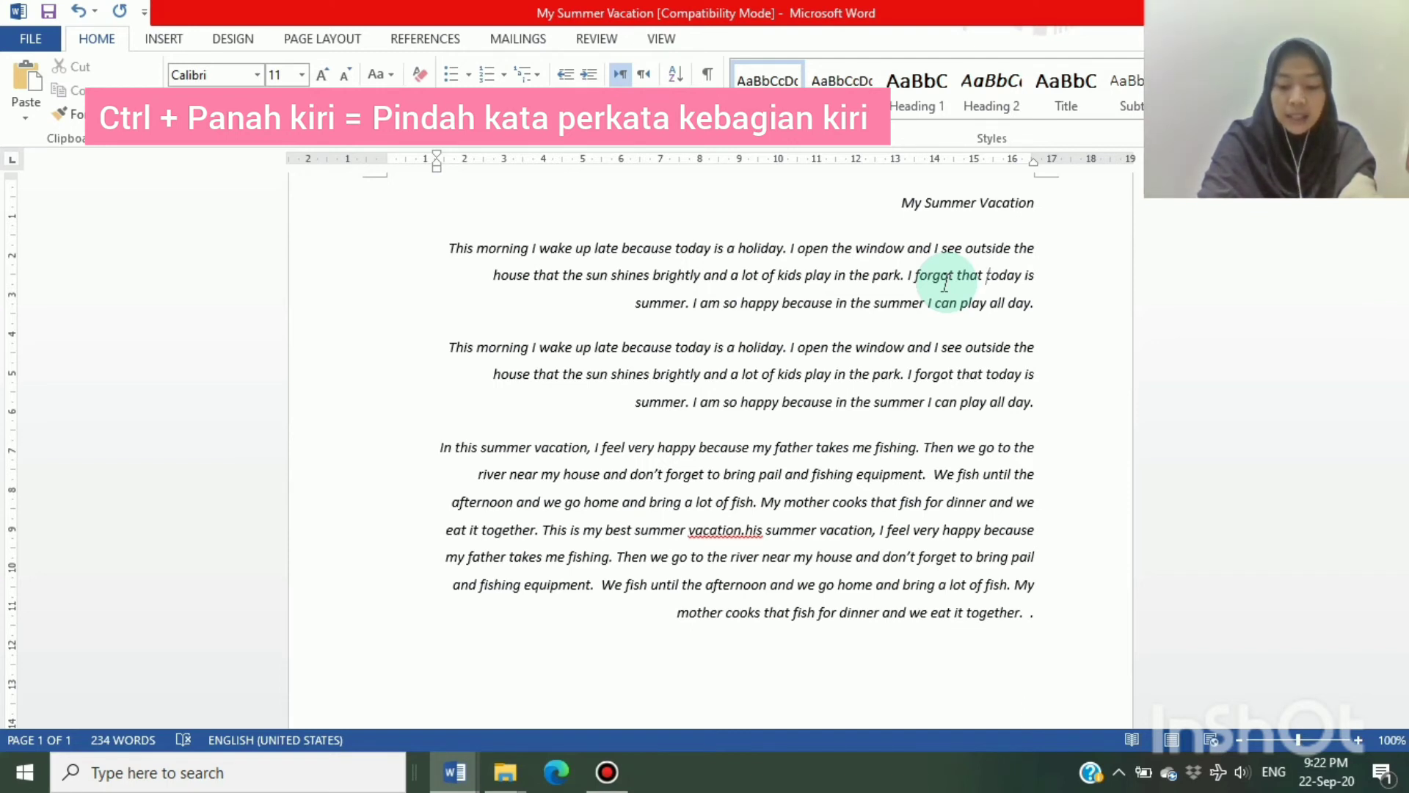
key("ctrl+Right")
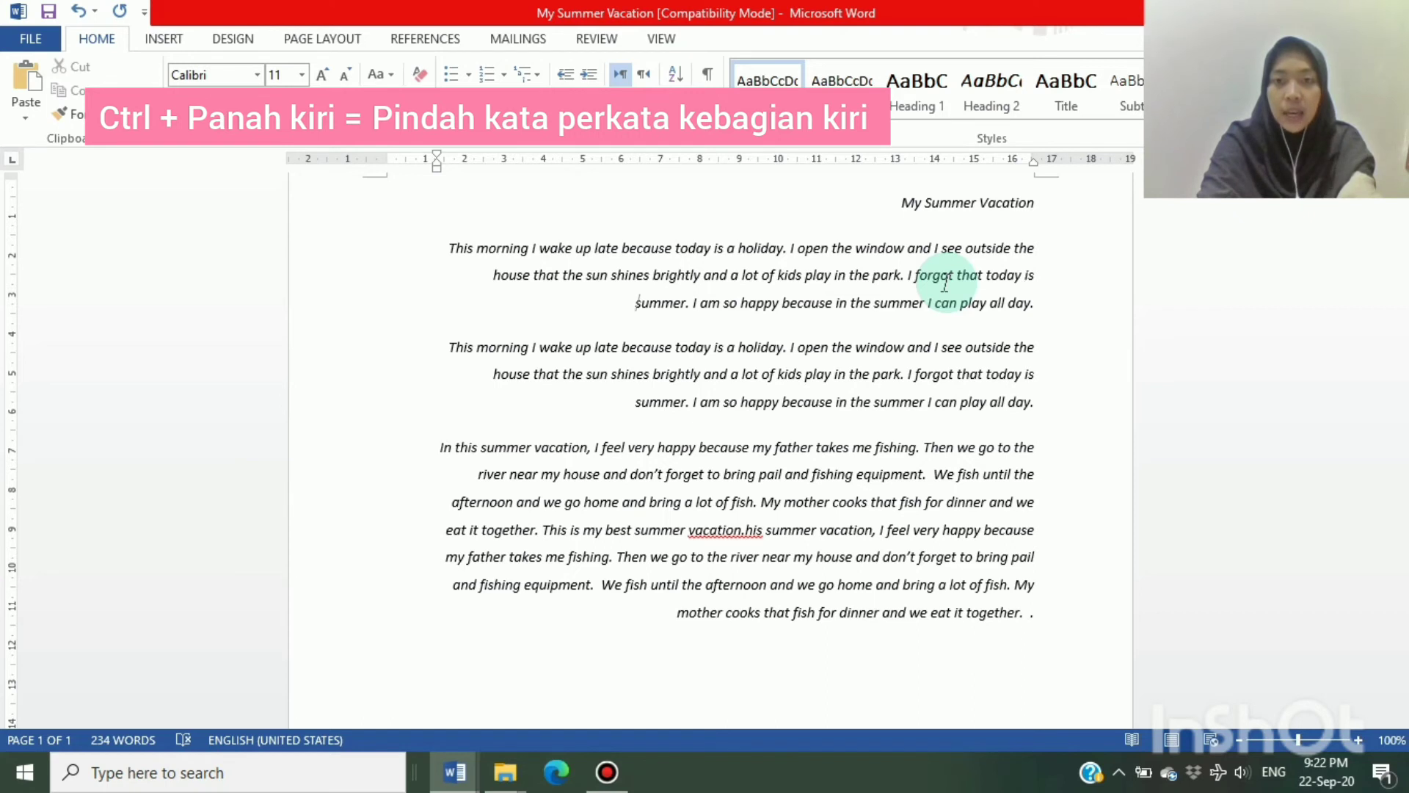
key("Right")
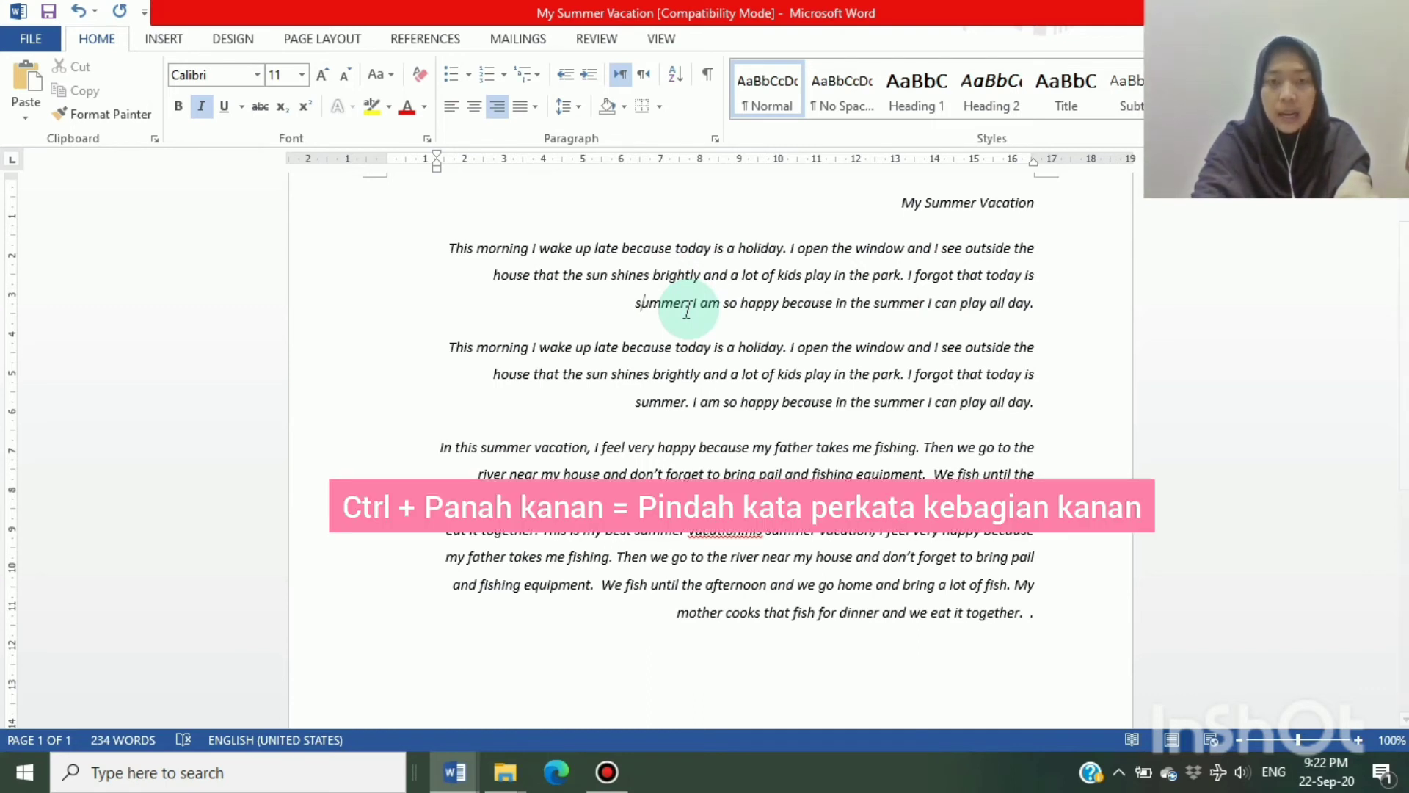
key("ctrl+Left")
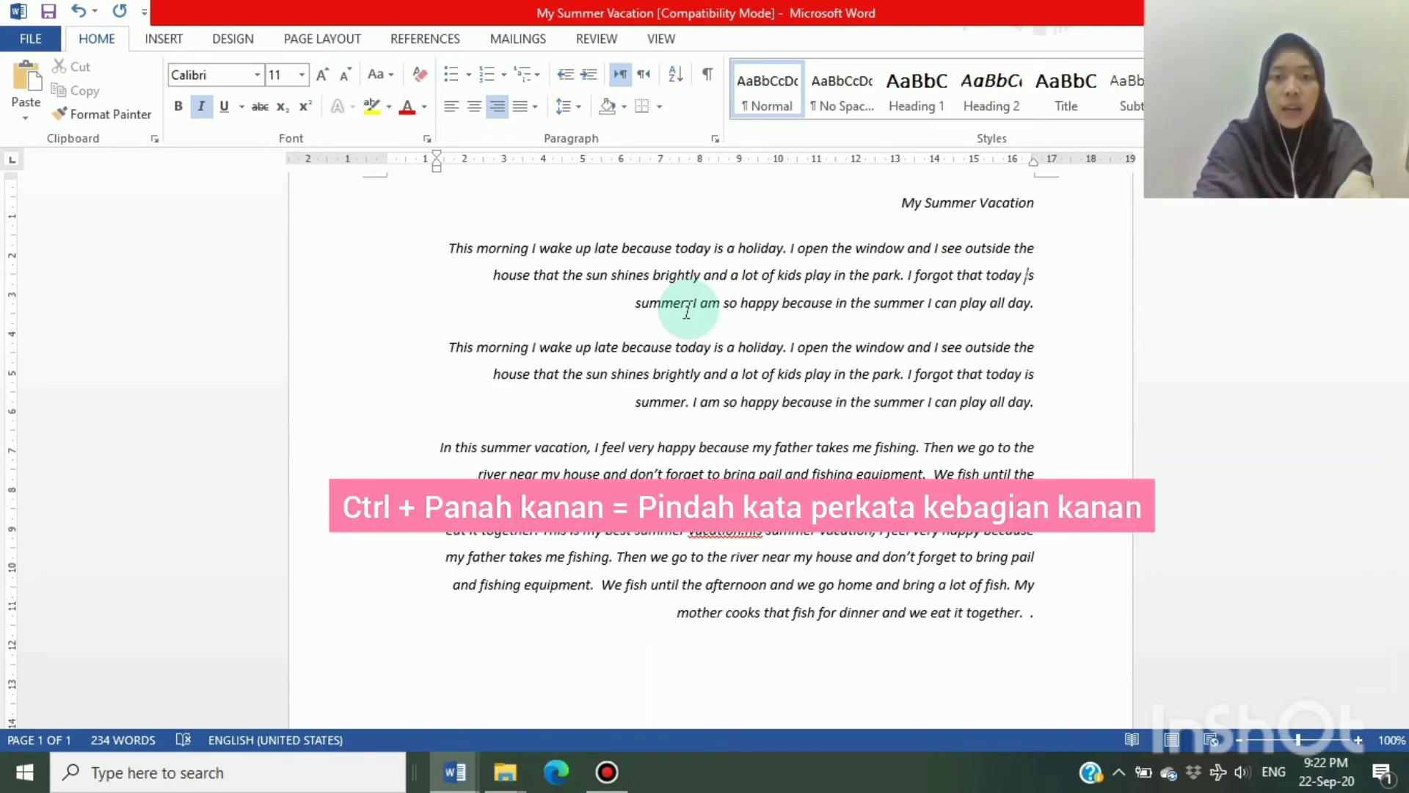
key("ctrl+Left")
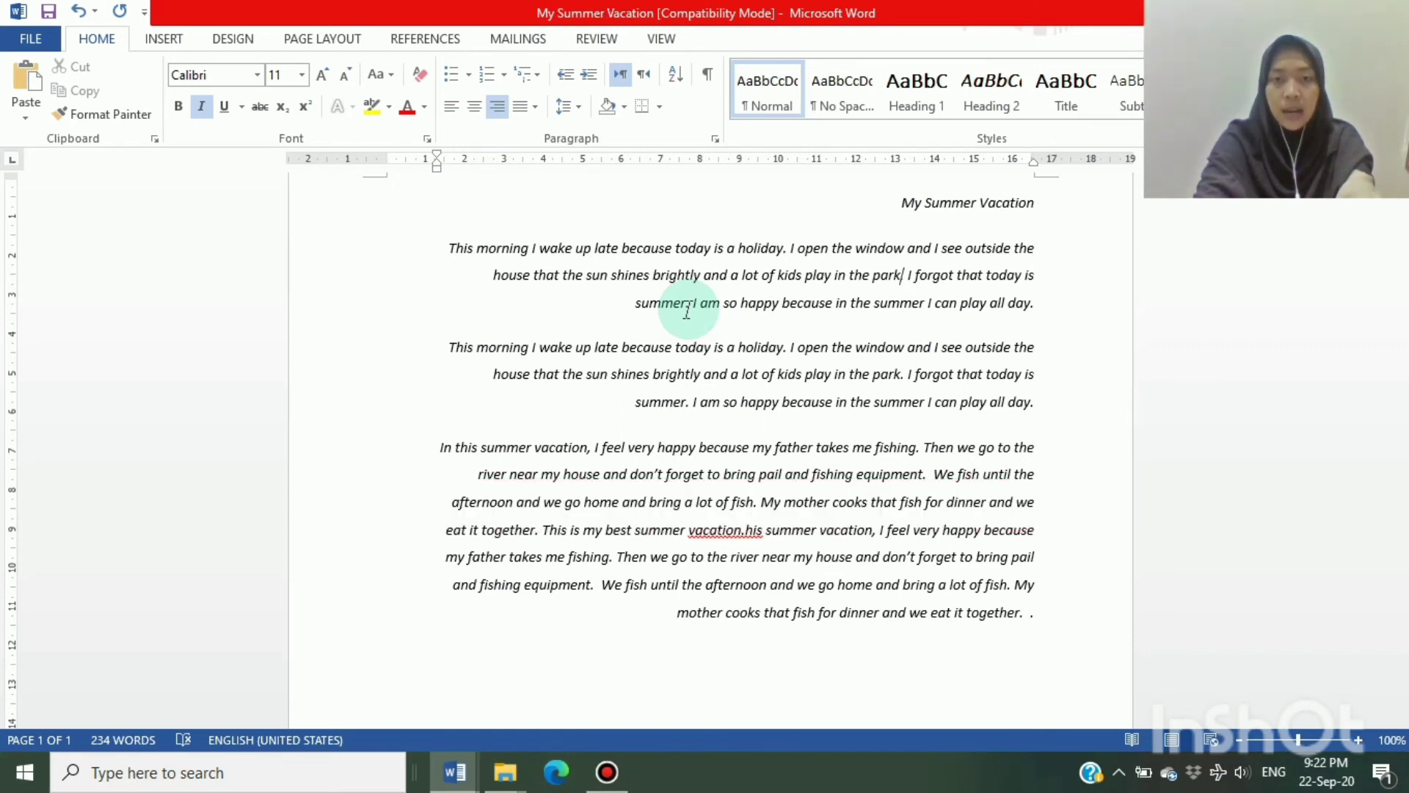
Move the cursor up one paragraph and then down through the following paragraphs
key("ctrl+Up")
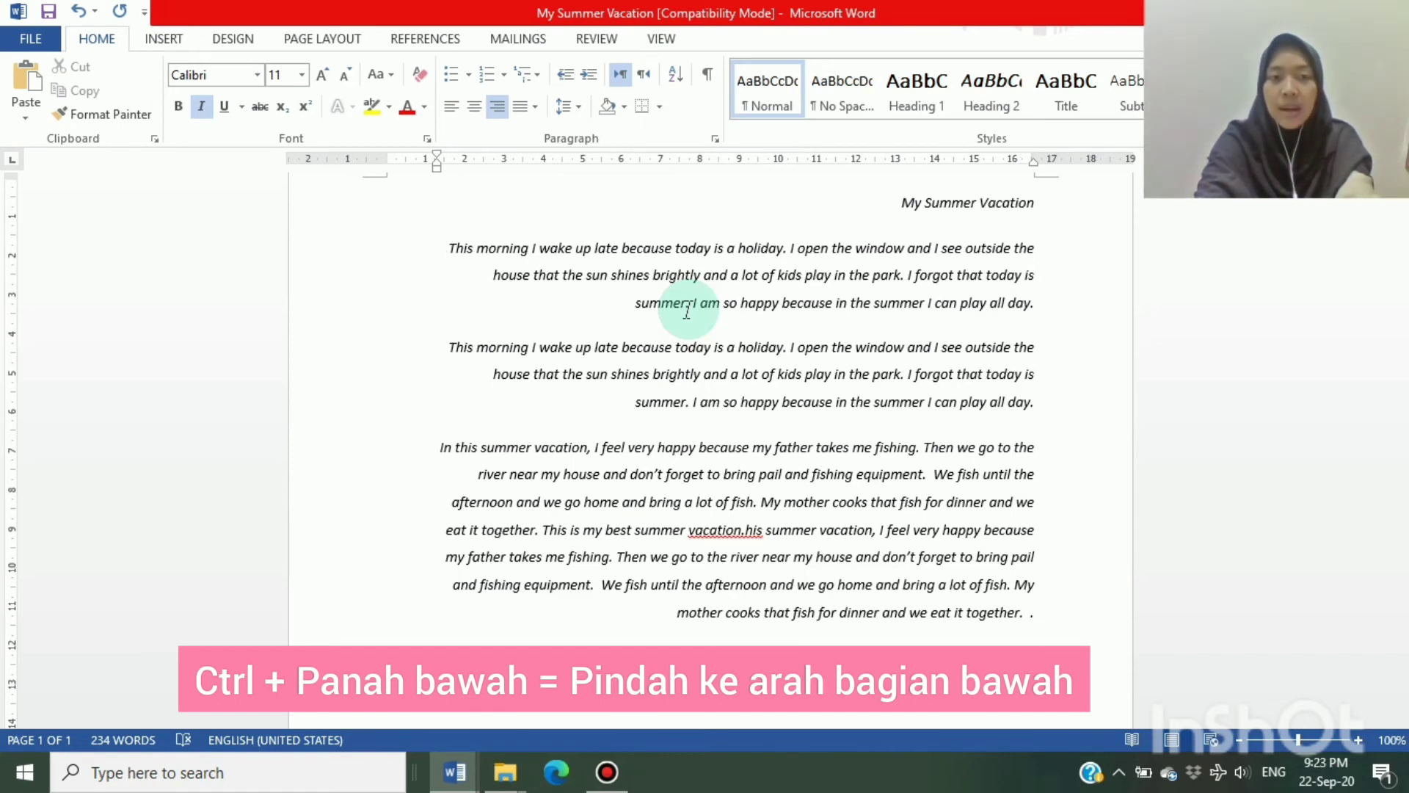
key("ctrl+Down")
key("ctrl+Down")
key("ctrl+Down")
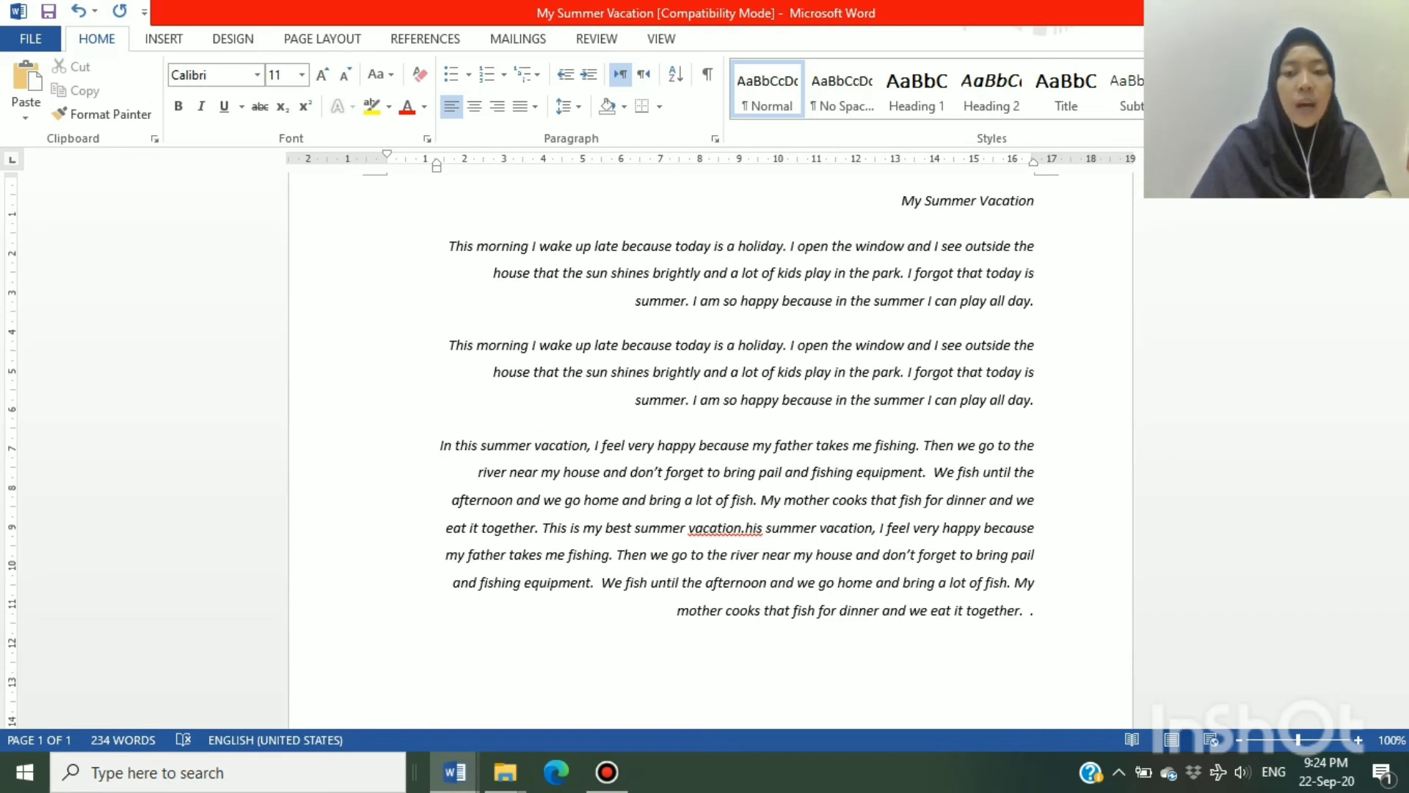
Insert a page break in the blank area after the last paragraph and go back to the previous page
scroll(1036, 429, "down", 5)
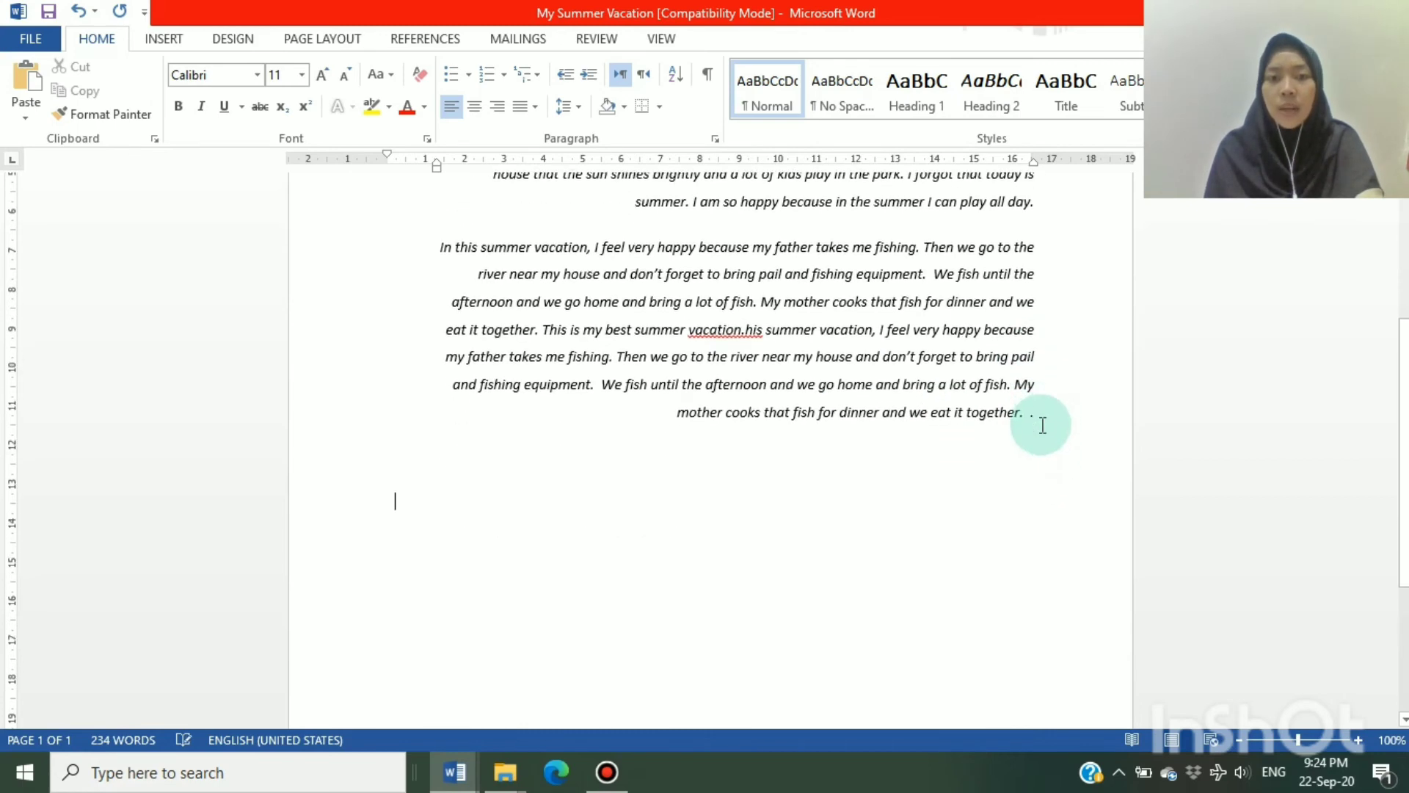
left_click(736, 623)
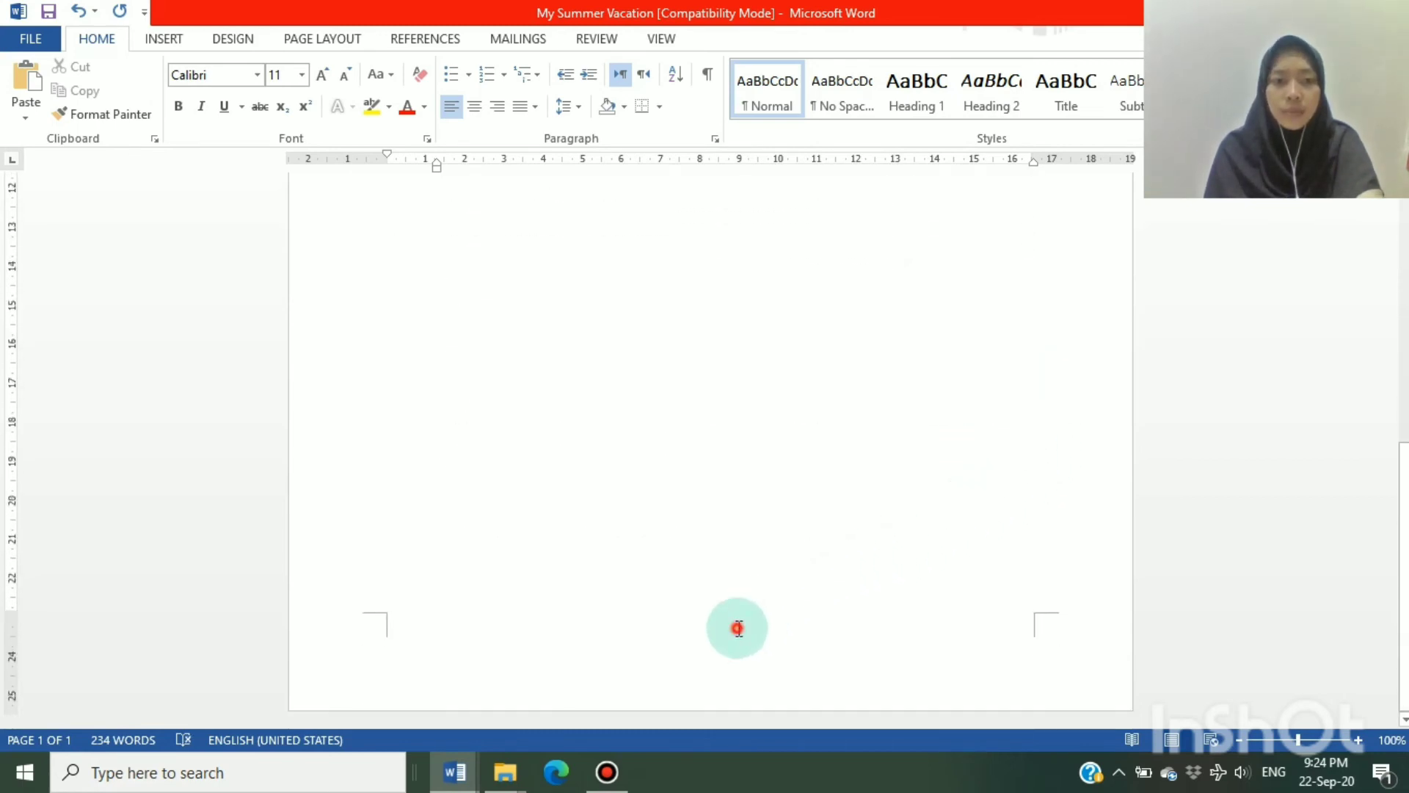
key("ctrl+Return")
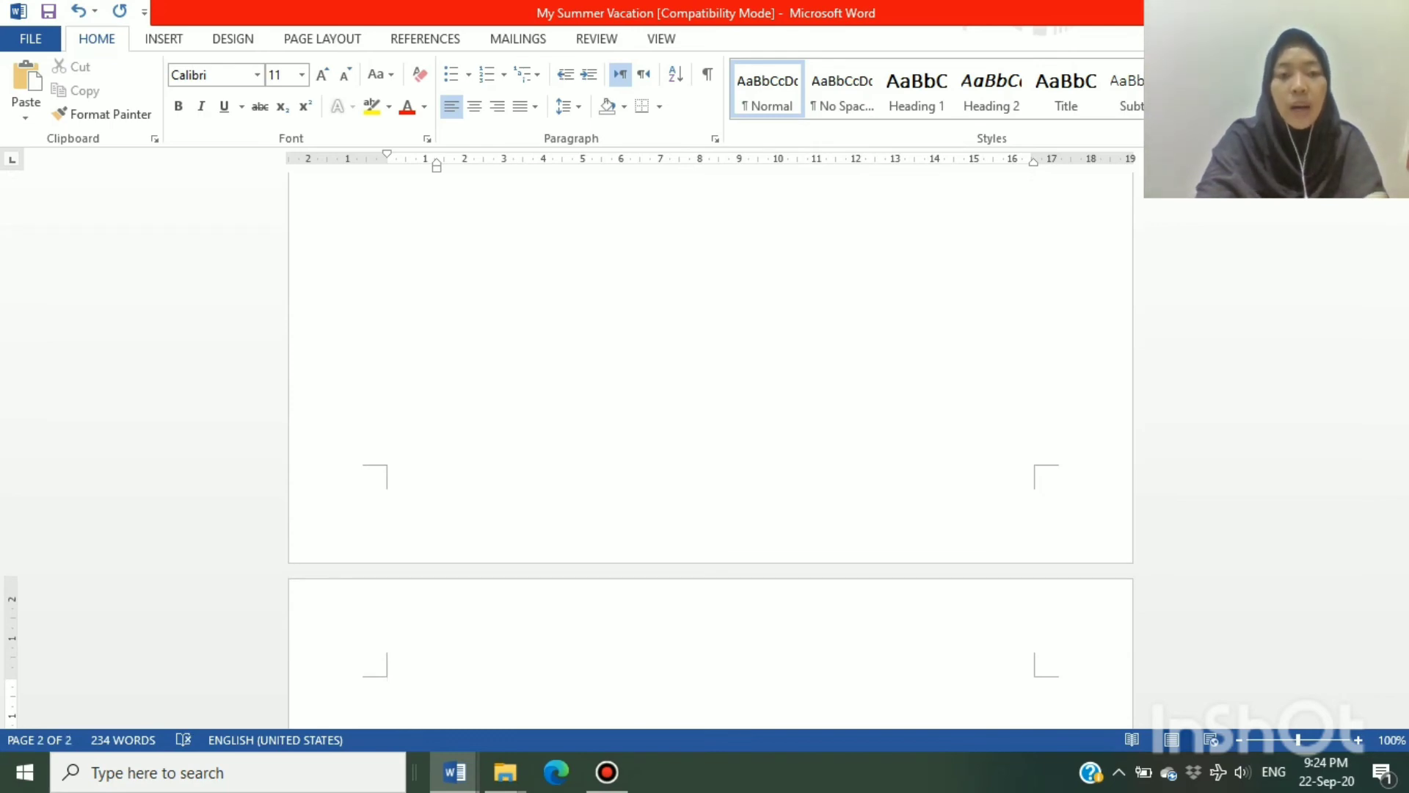
key("ctrl+Page_Up")
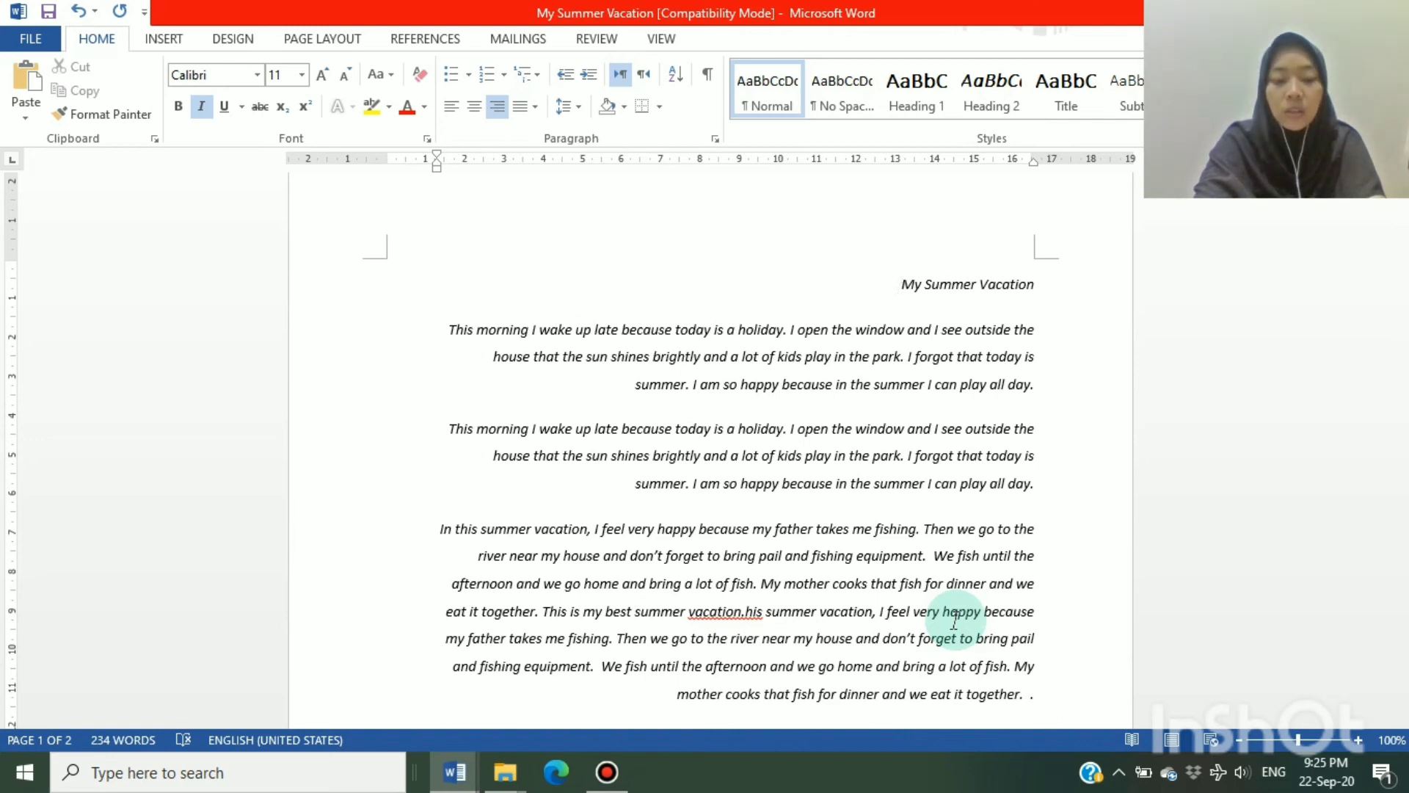
Go to the next page and return to the beginning of the document
key("ctrl+Page_Down")
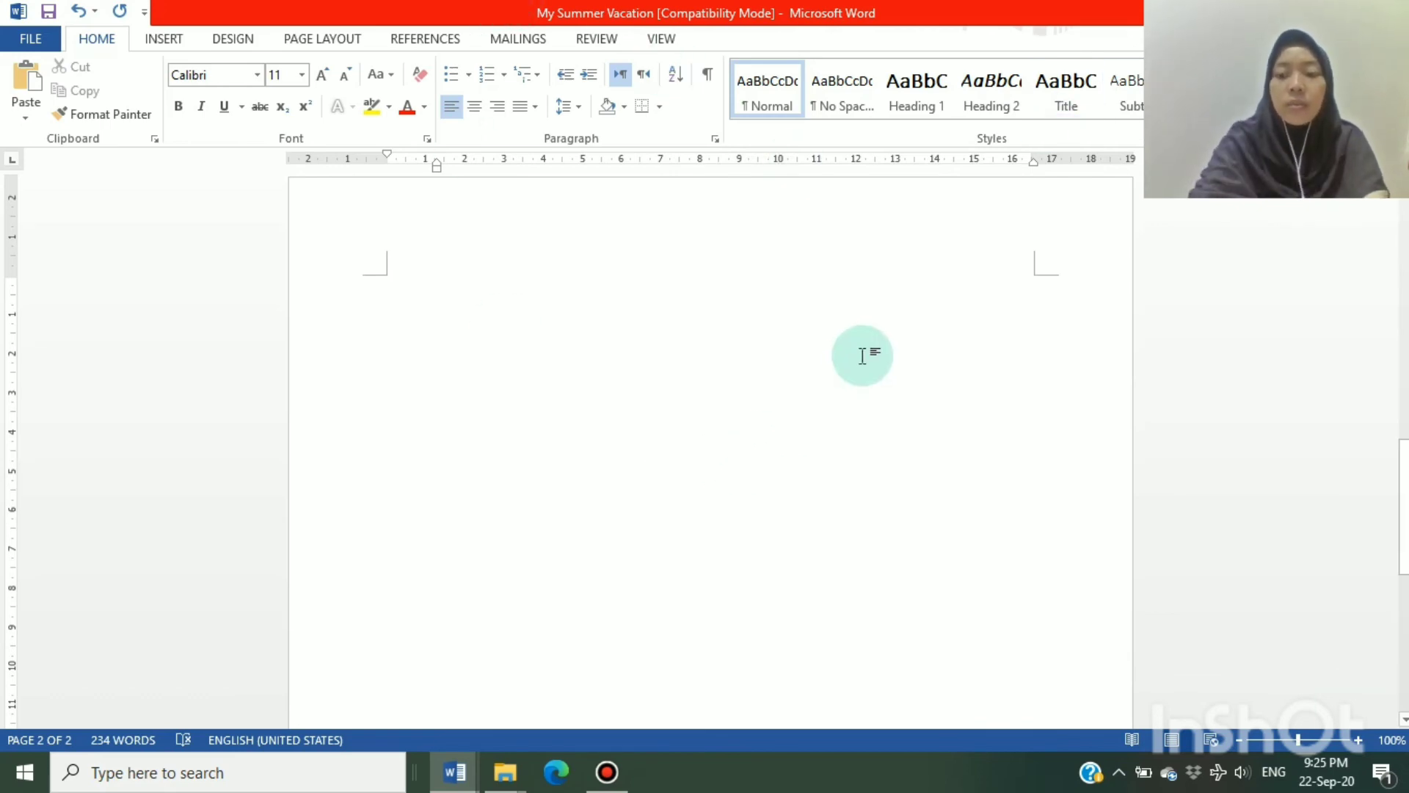
key("ctrl+Home")
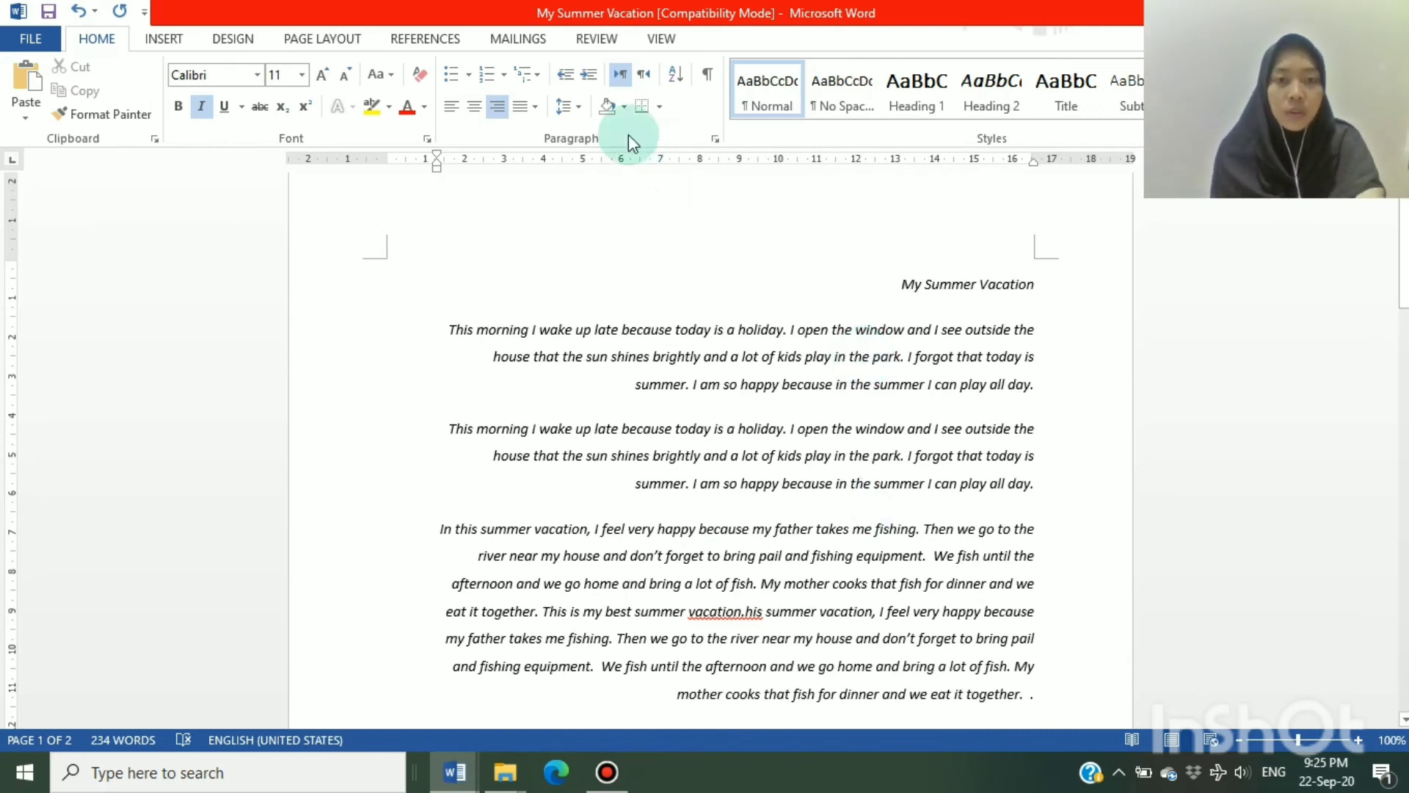
Insert a tab before "This morning" at the start of the first paragraph, undoing and redoing the insertion
left_click(456, 333)
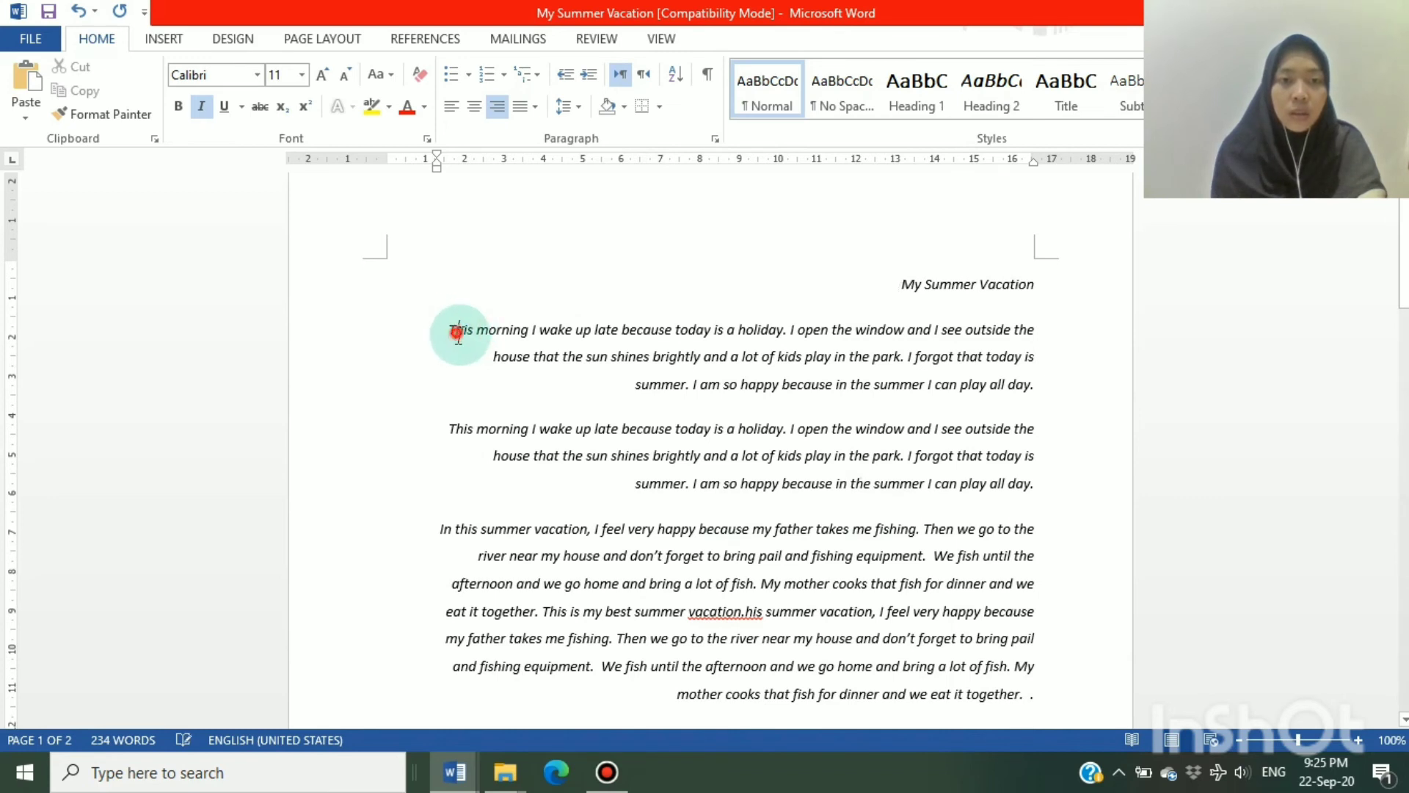
left_click_drag(449, 330, 501, 341)
left_click(442, 328)
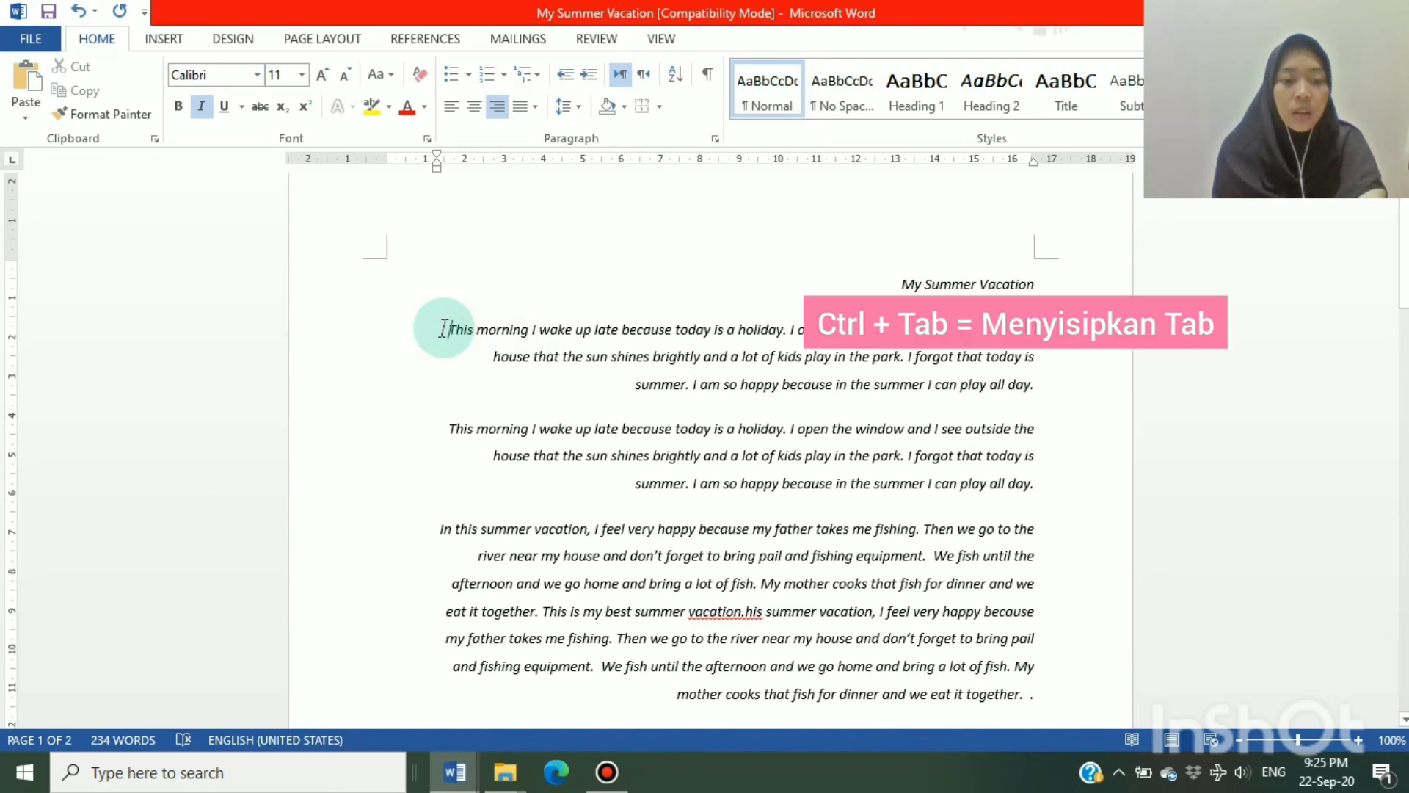
key("ctrl+Tab")
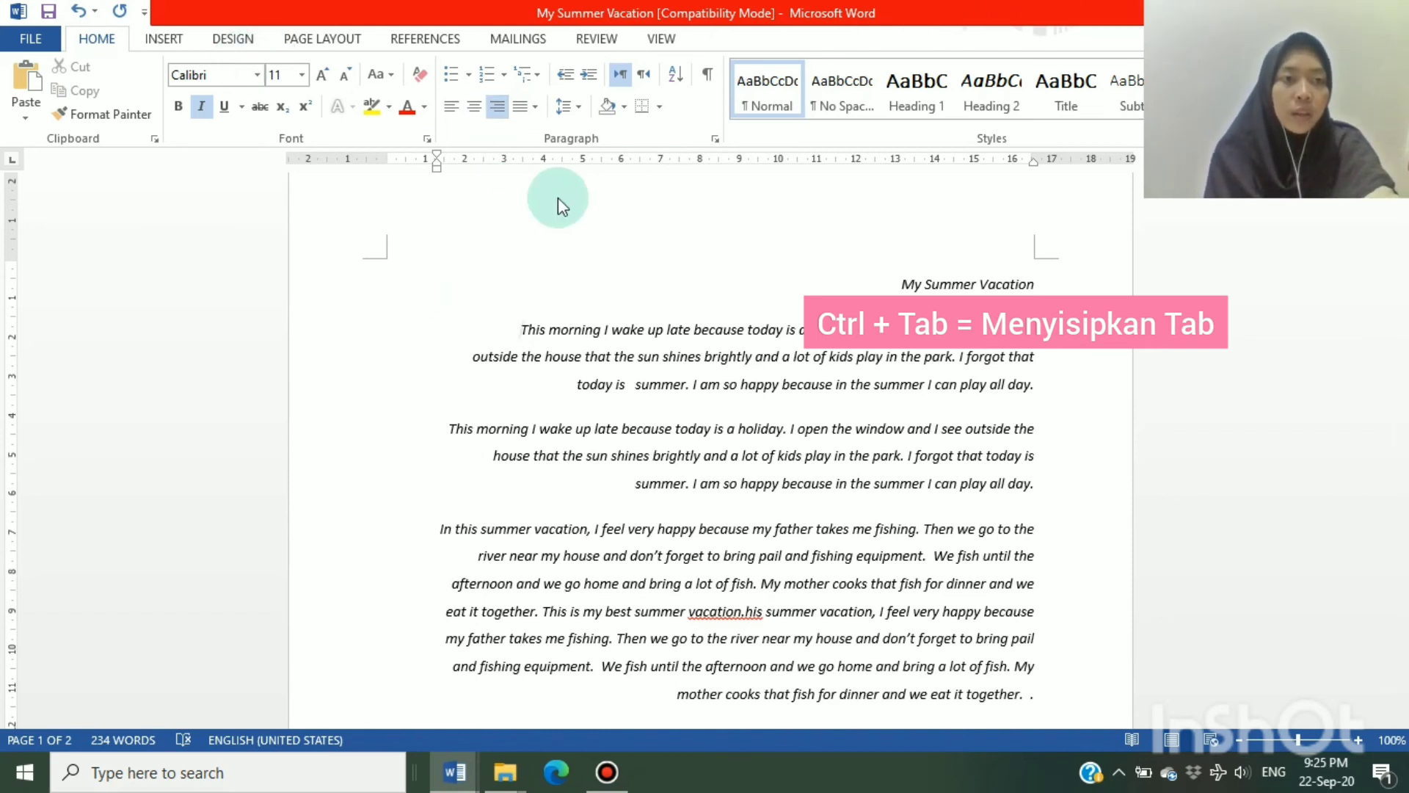
left_click(79, 11)
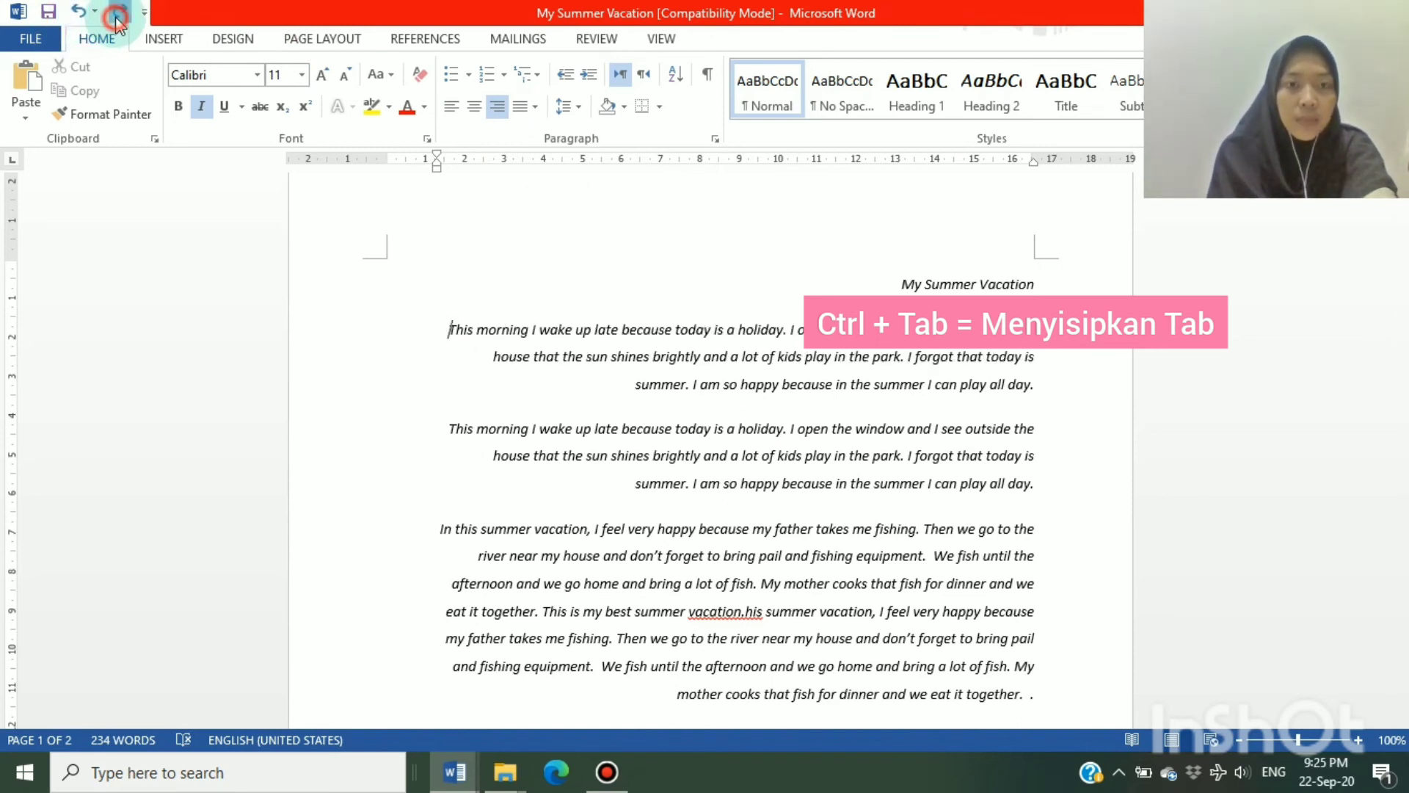
left_click(119, 12)
Turn on subscript and enter a few sample letters after "This" in the first paragraph
left_click(477, 337)
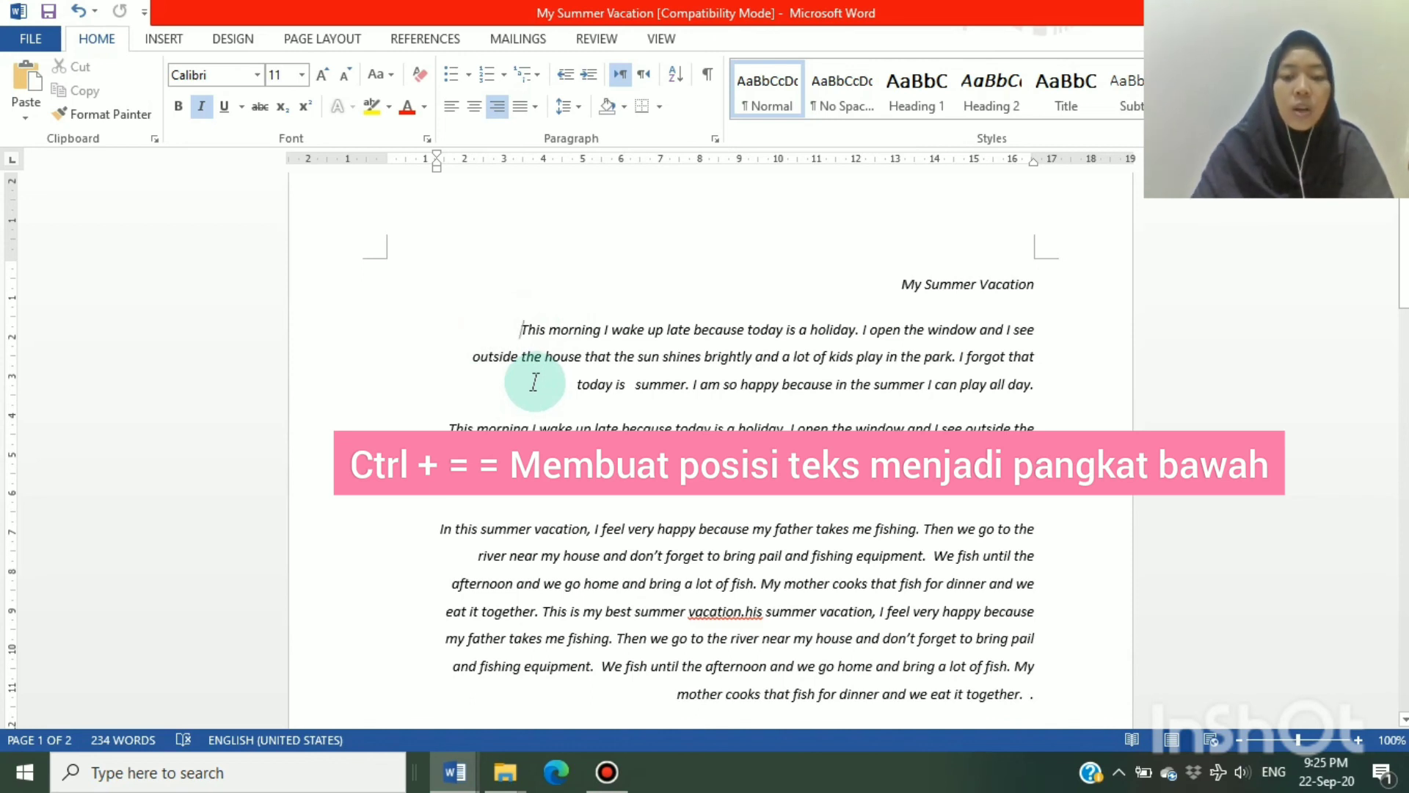
key("ctrl+equal")
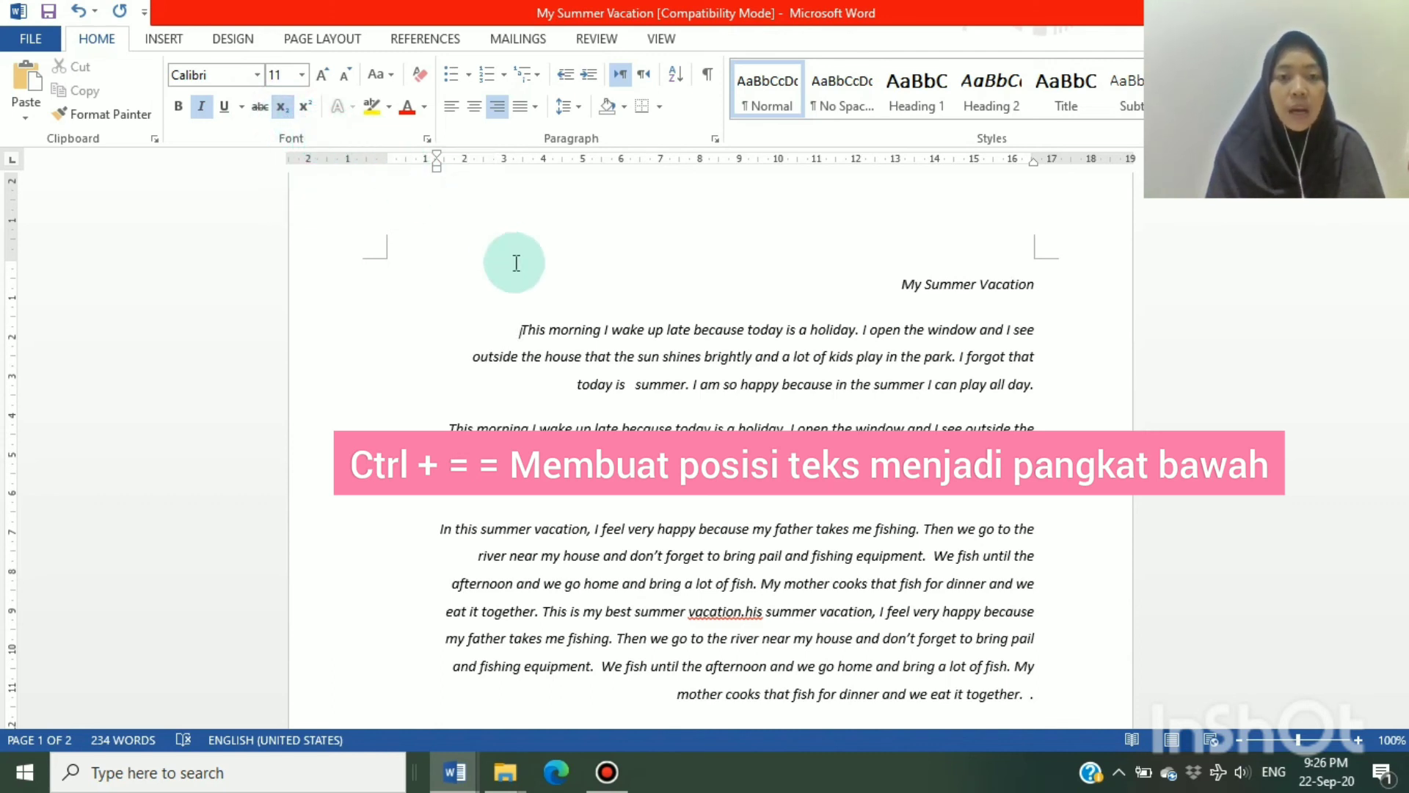
left_click(549, 330)
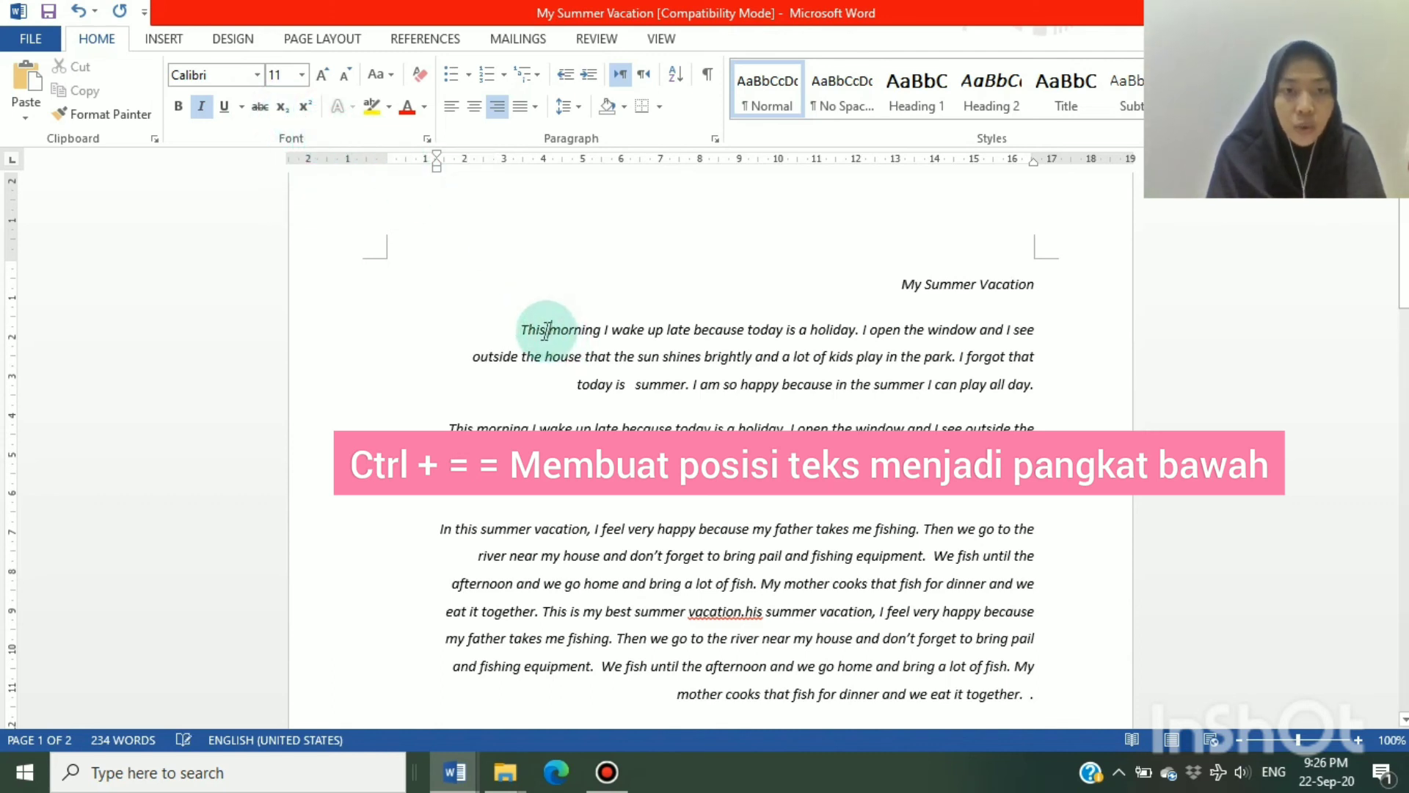
left_click(546, 330)
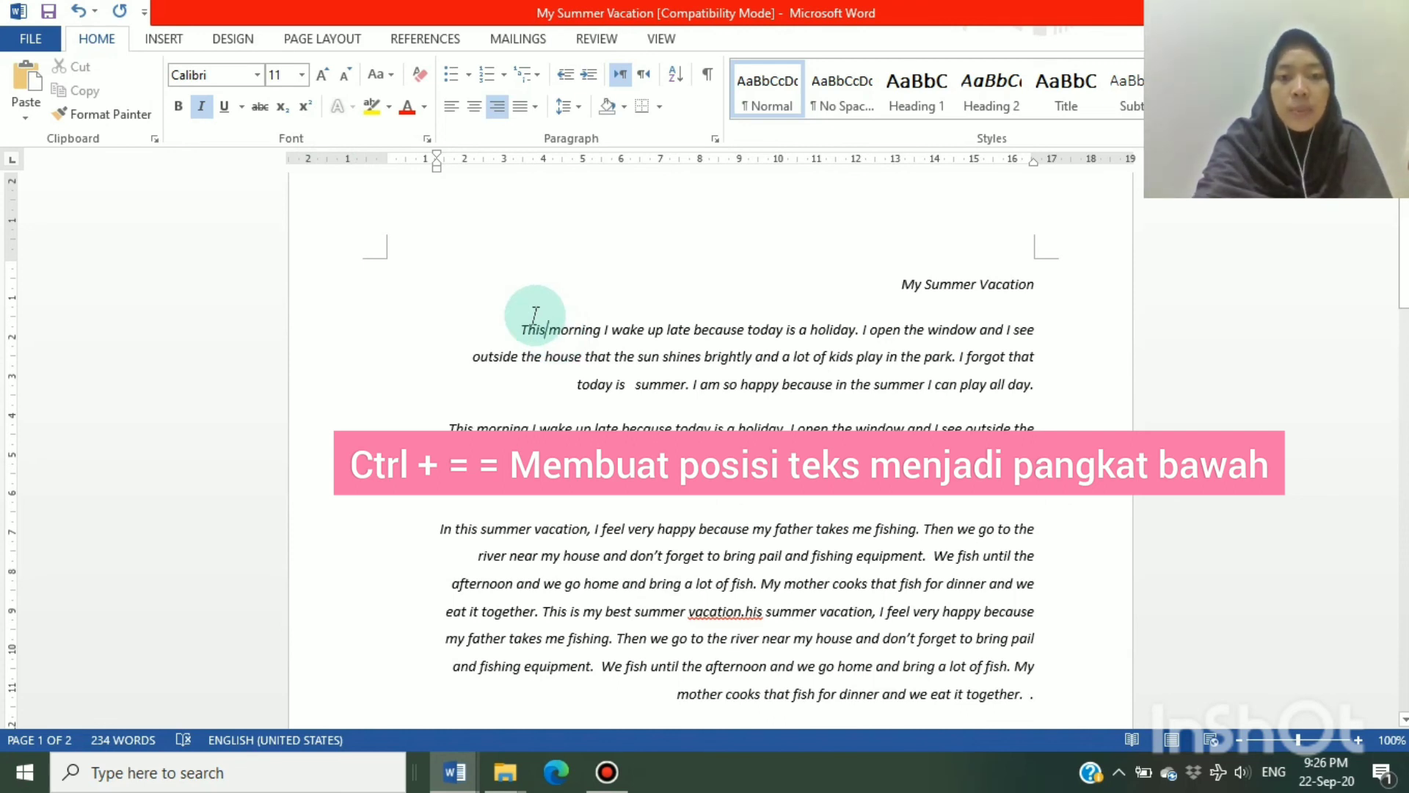
key("ctrl+equal")
type("gh")
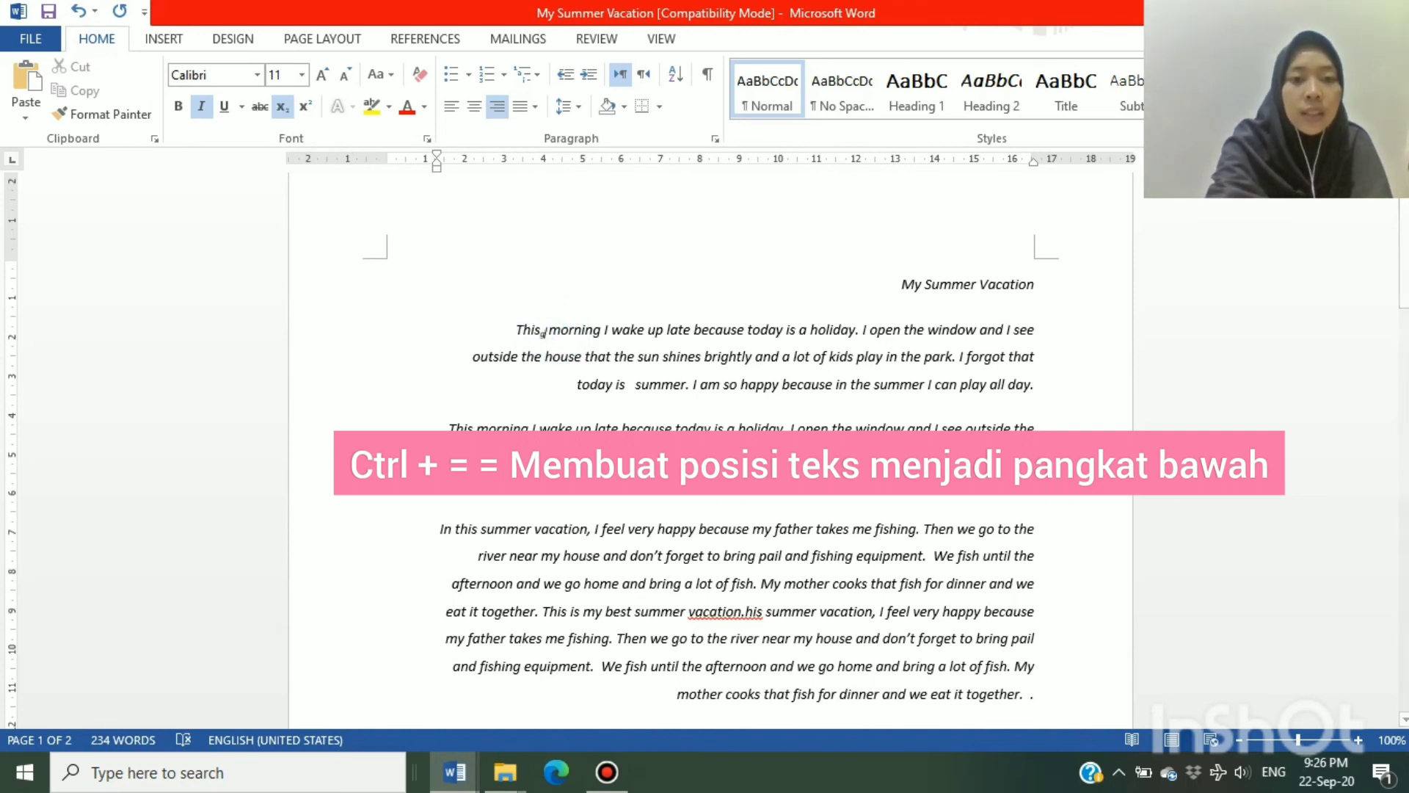
type("jk")
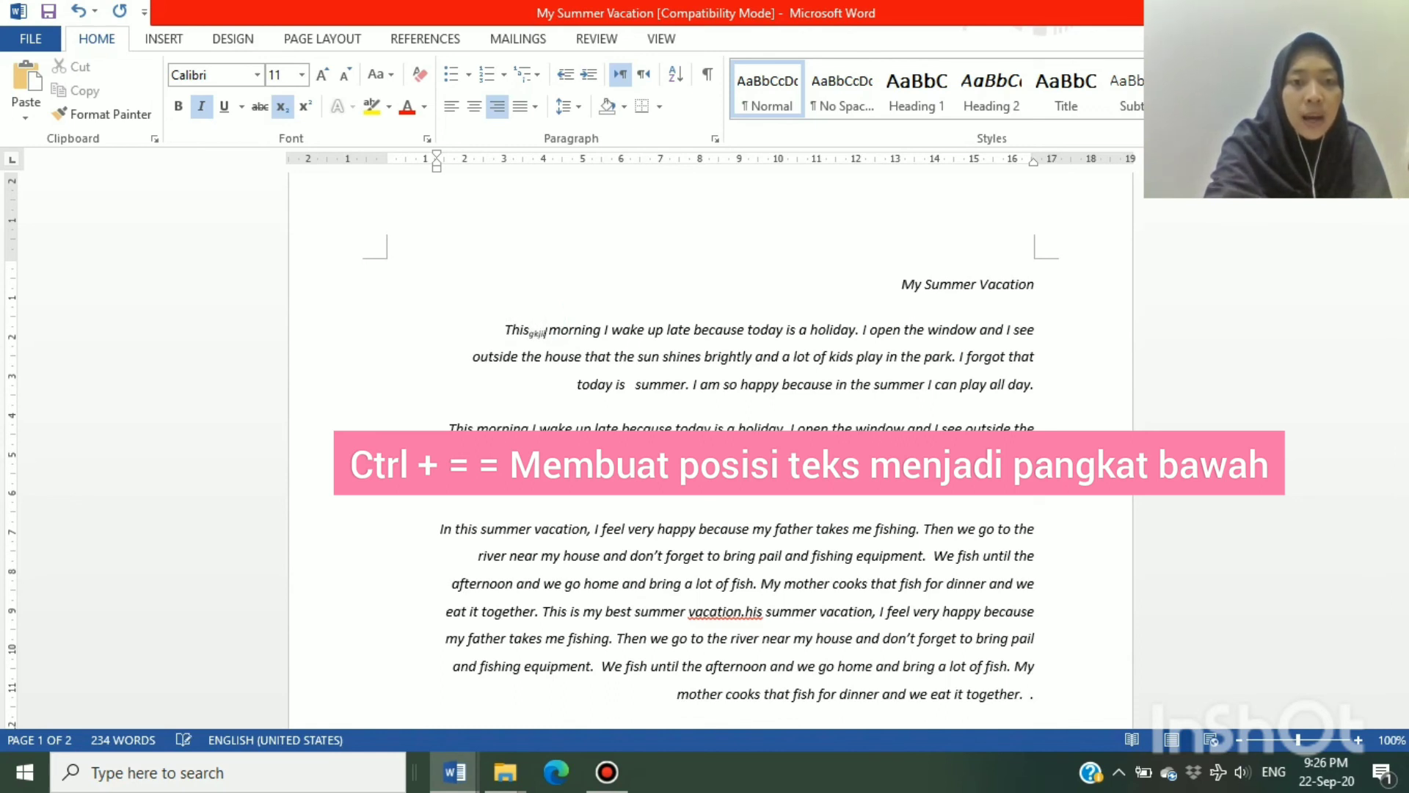
type("ju")
Delete the subscript sample letters after "This" and turn subscript off
key("BackSpace")
key("BackSpace")
key("BackSpace")
key("BackSpace")
key("BackSpace")
key("BackSpace")
key("BackSpace")
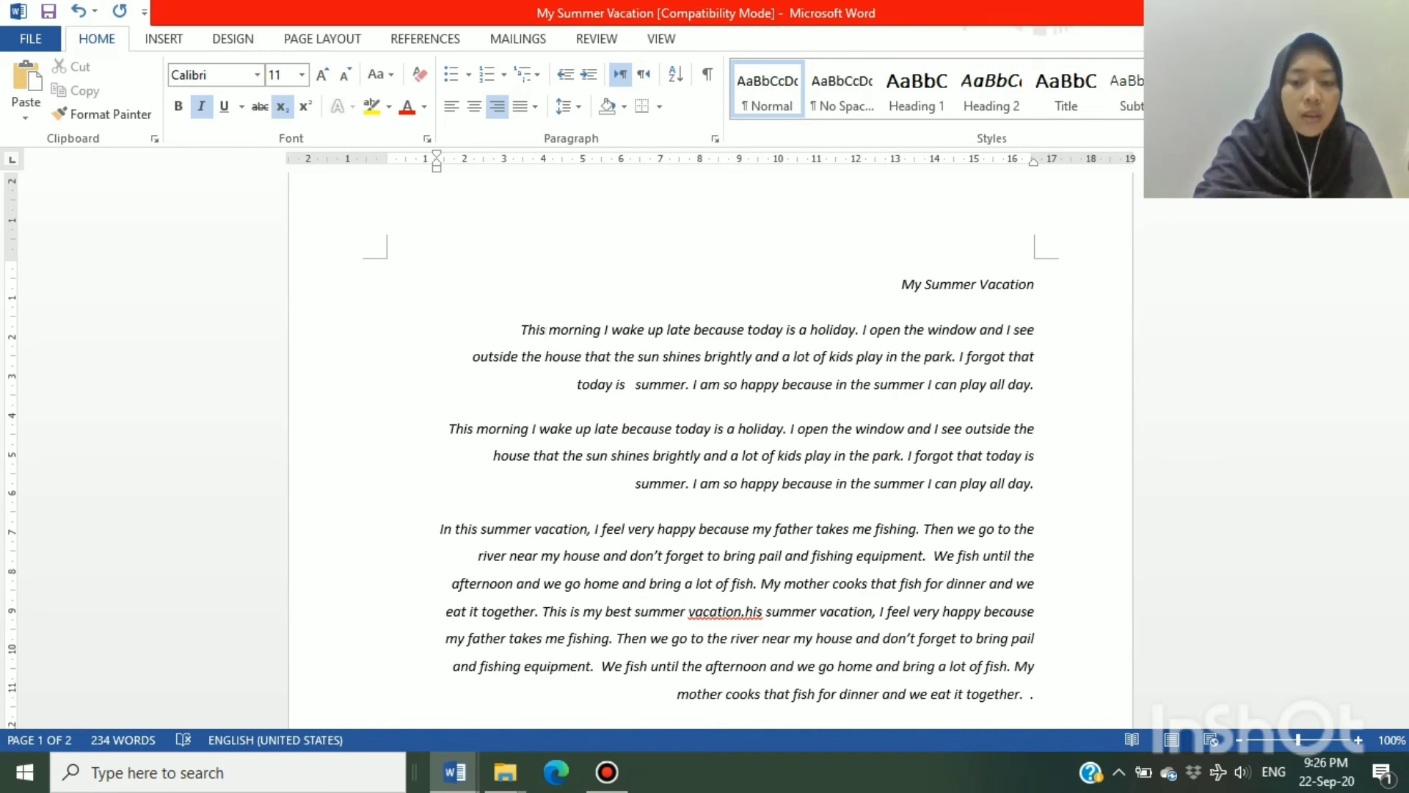
left_click(283, 106)
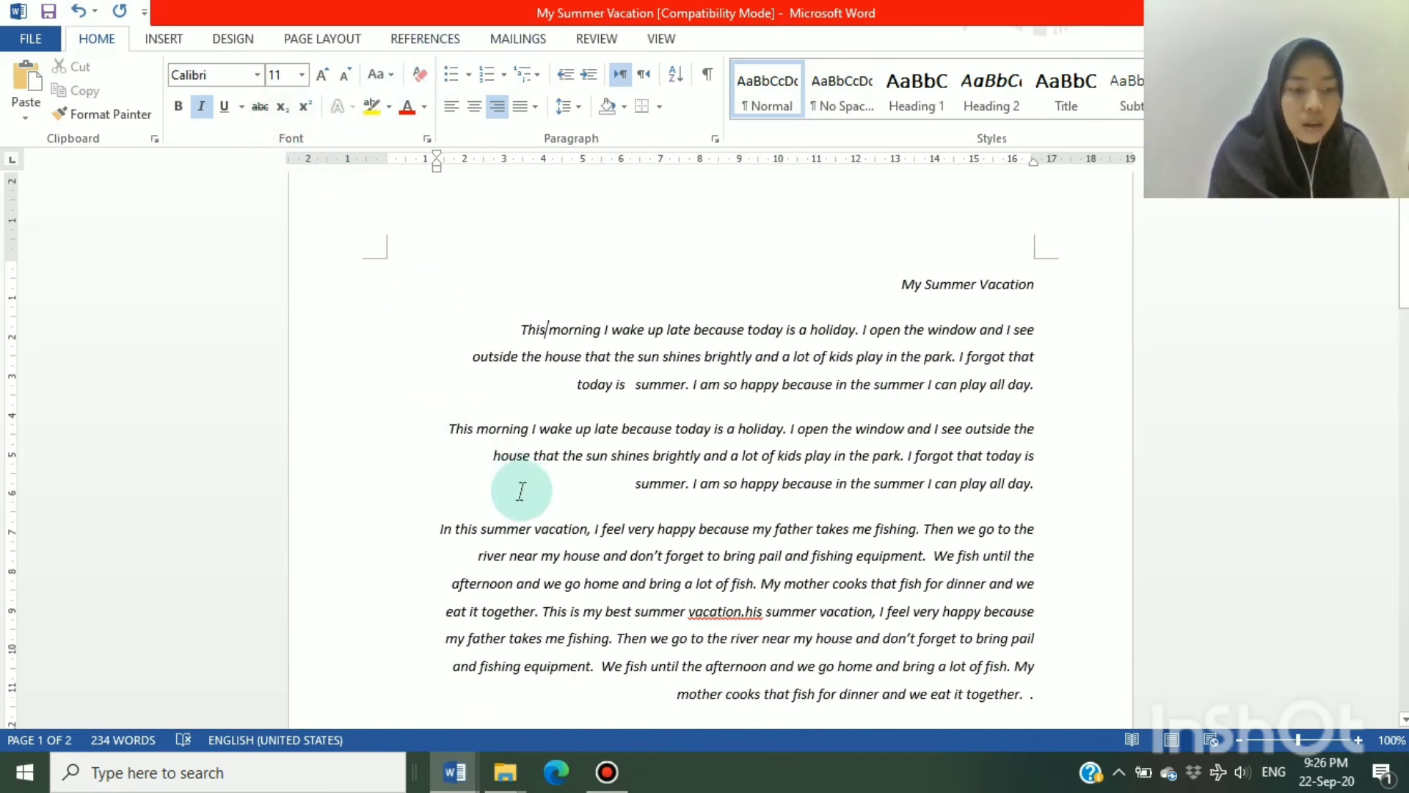
Select the whole document and clear its character formatting, including the italics
key("ctrl+a")
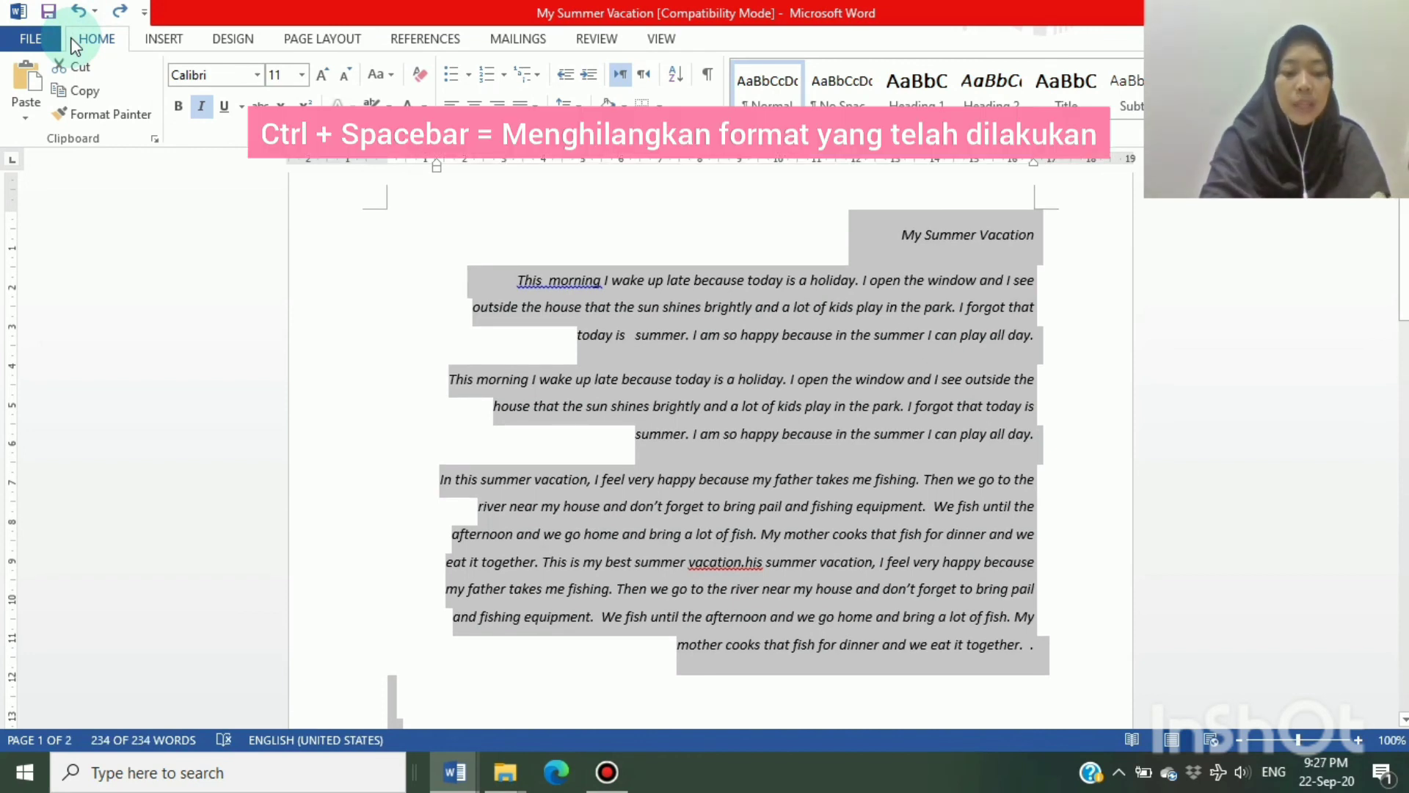
key("ctrl+space")
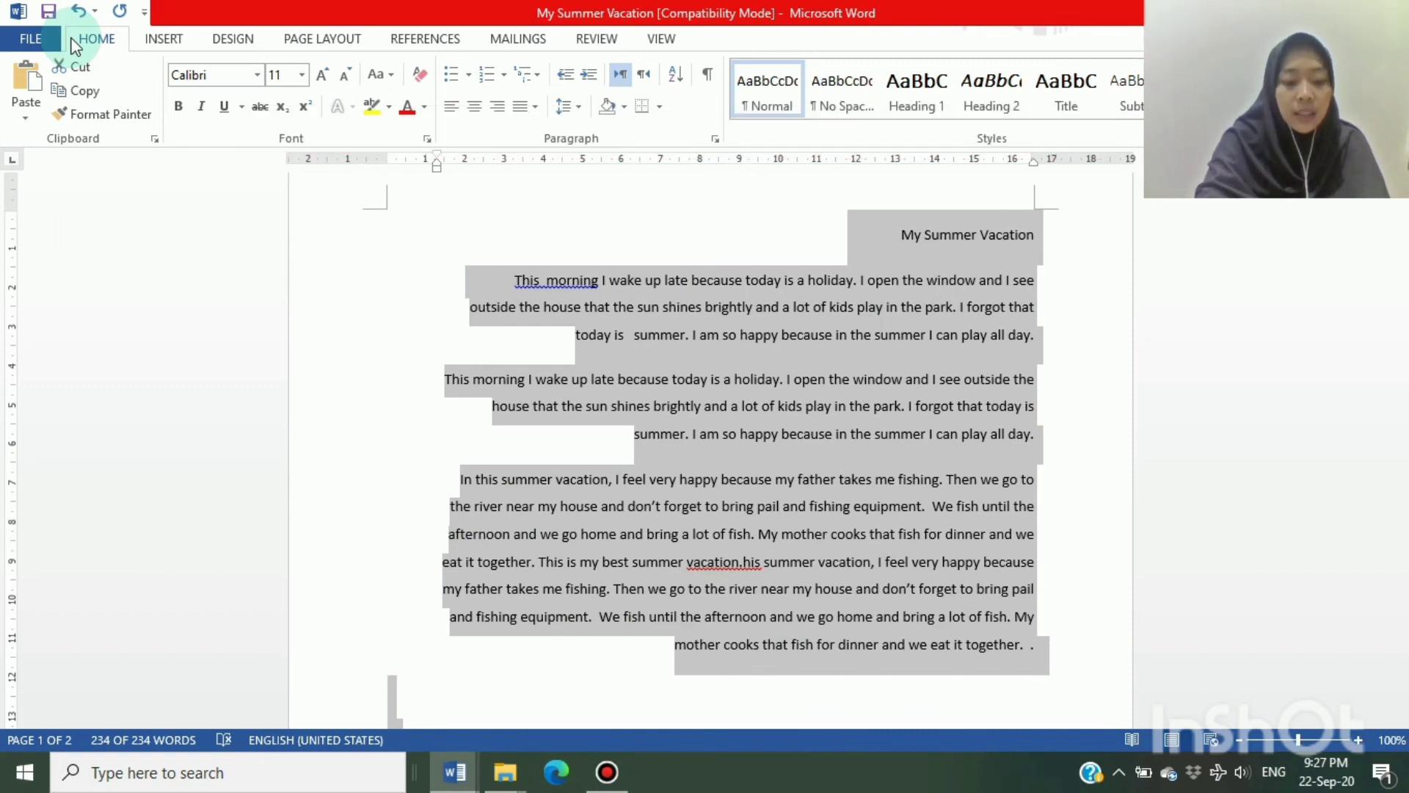
Replace the selected text with a page break, undo it and return to the start of the title "My Summer Vacation"
key("ctrl+Return")
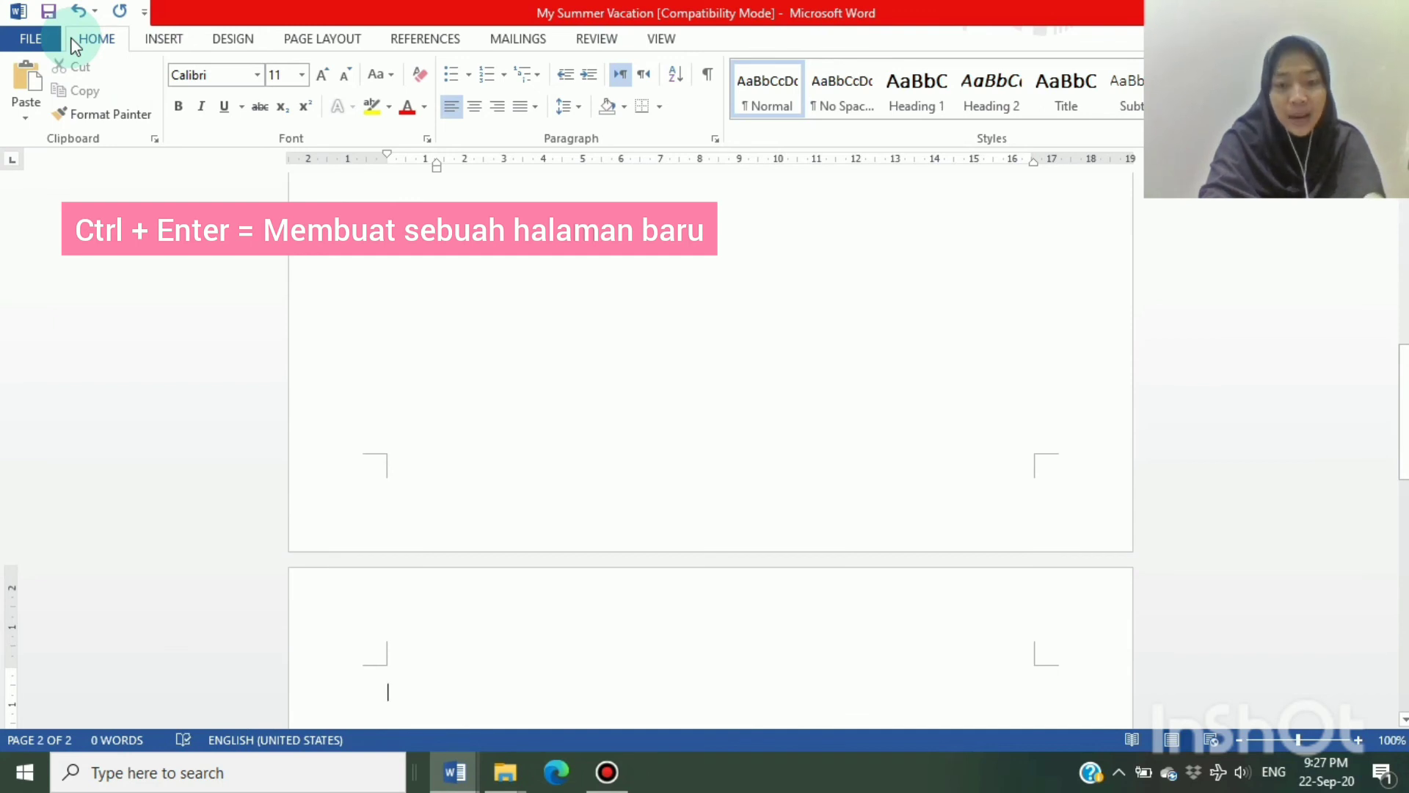
key("ctrl+z")
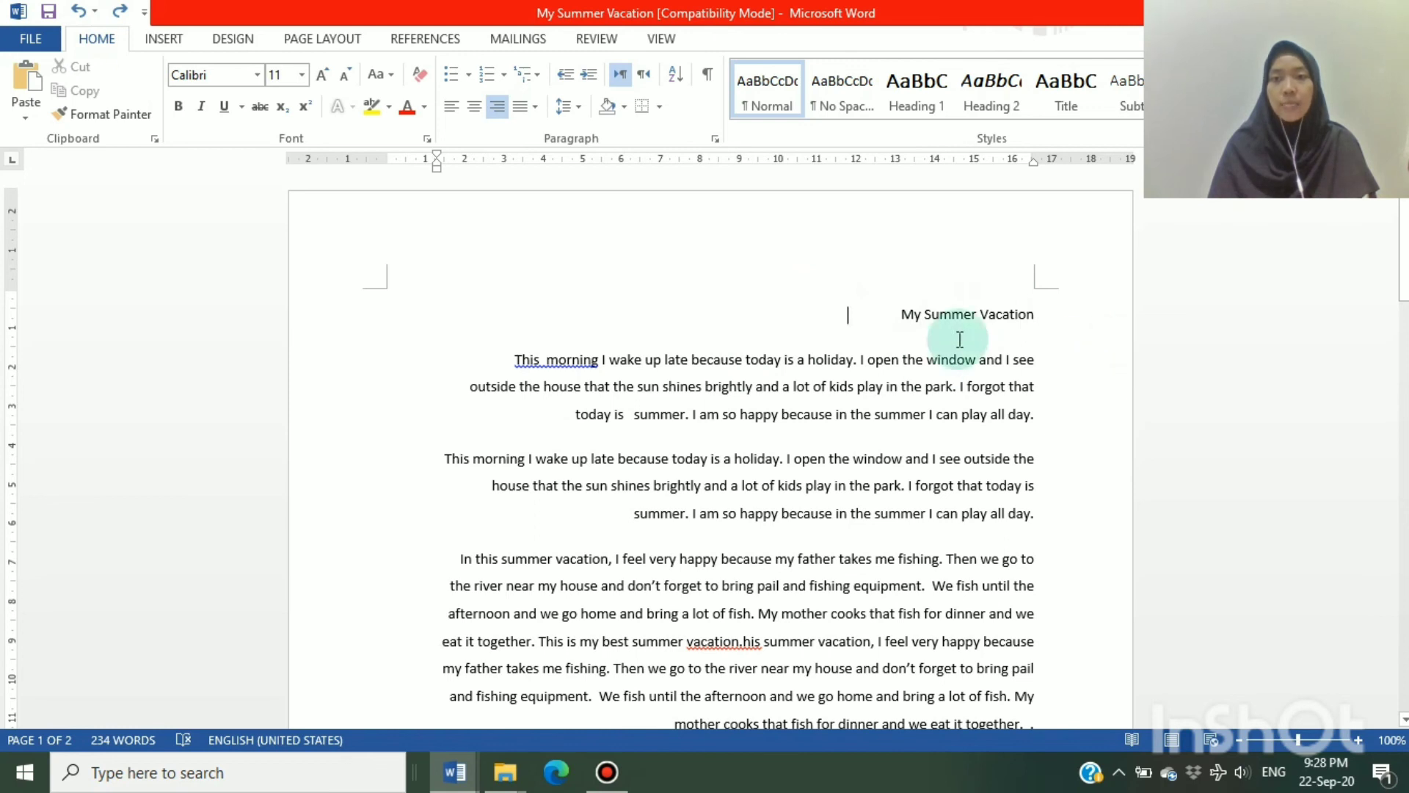
left_click(900, 316)
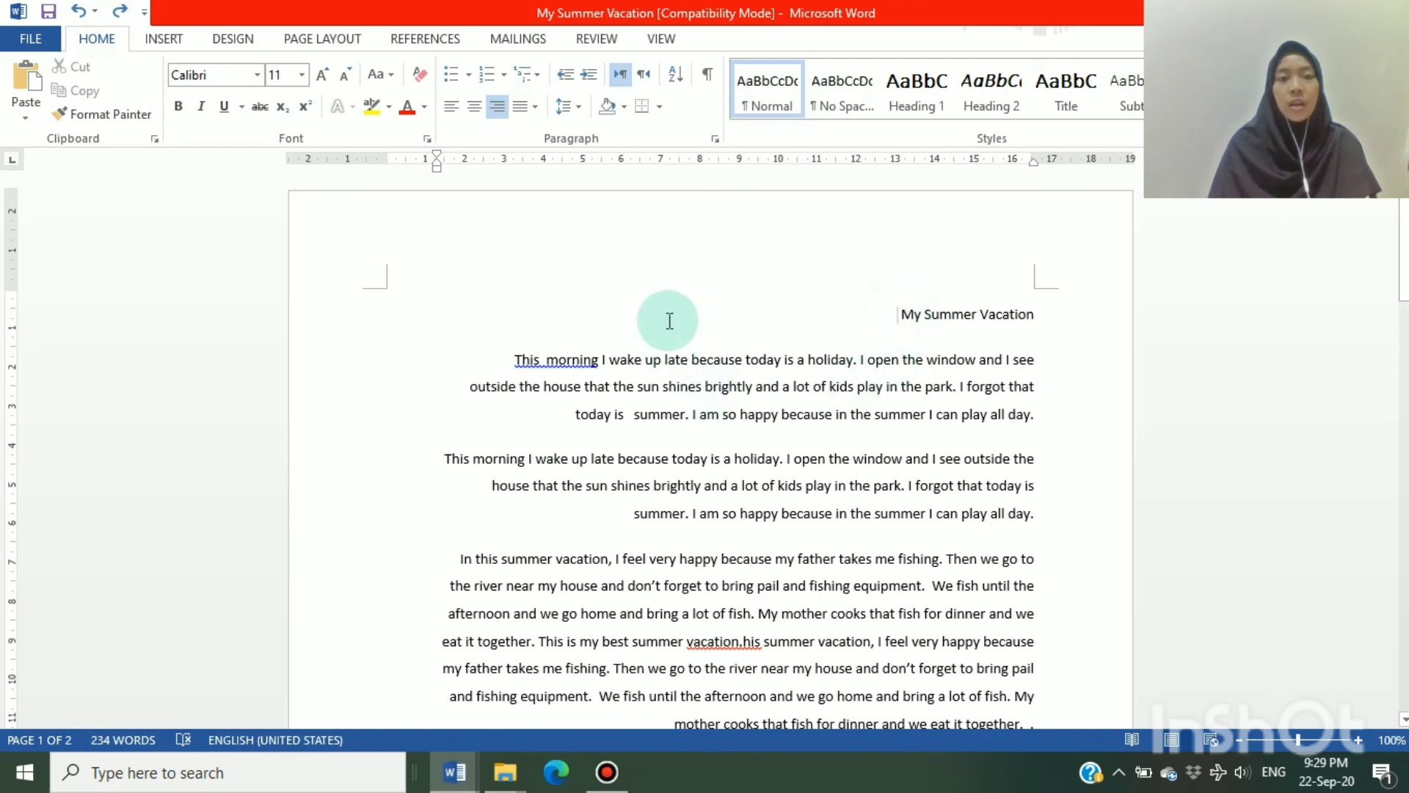